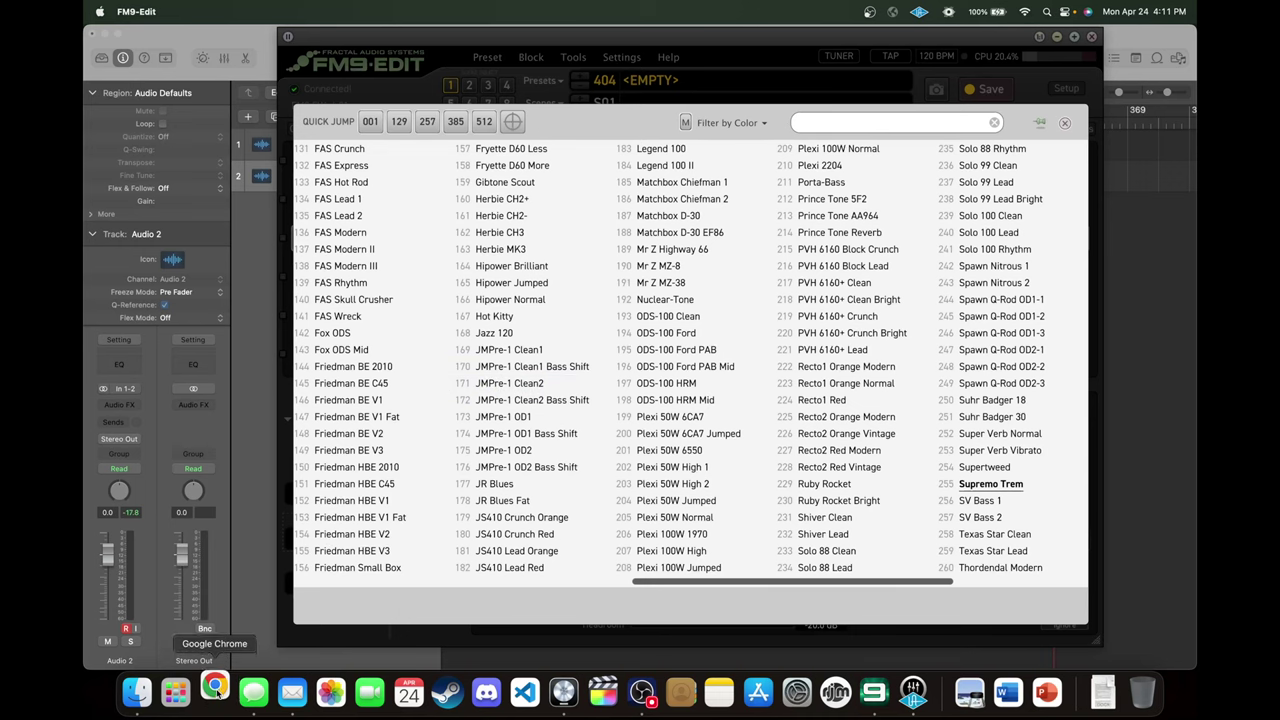
Switch to Chrome, search the web for "fractal fm9 amps", and open the Fractal Audio Wiki's amplifier models list.
{"action": "left_click", "coordinate": [214, 691]}
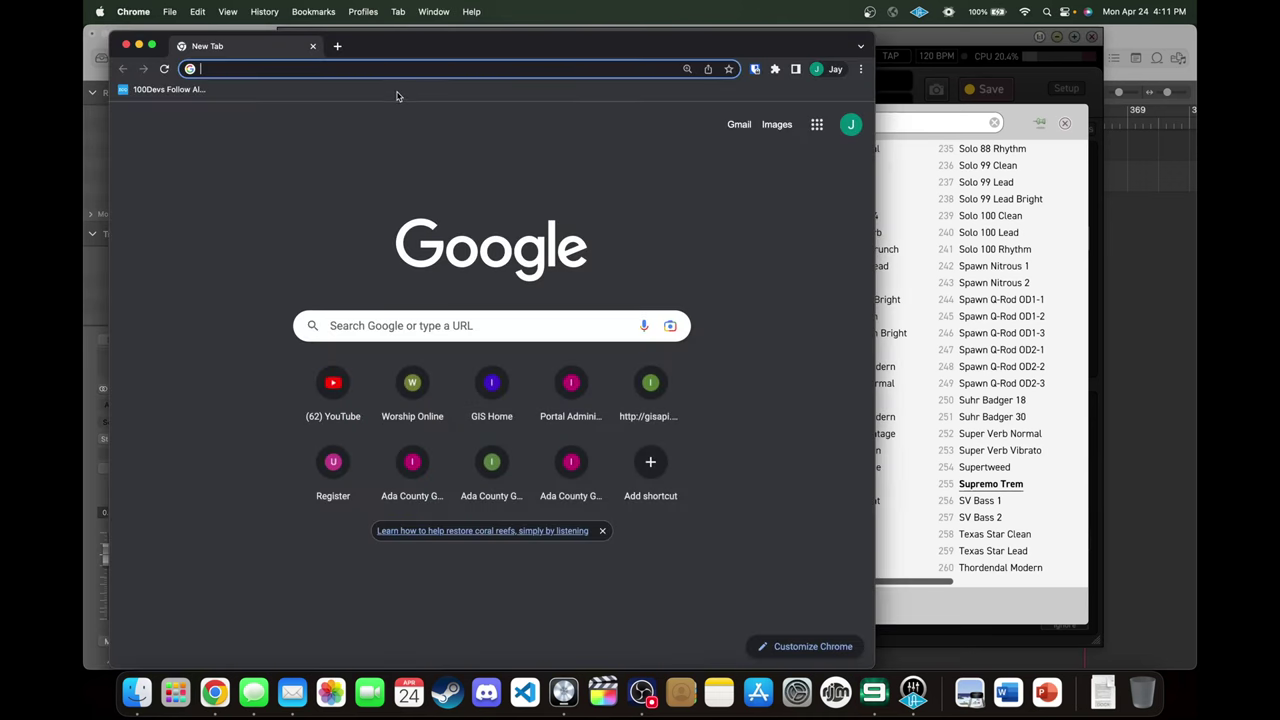
{"action": "left_click", "coordinate": [404, 72]}
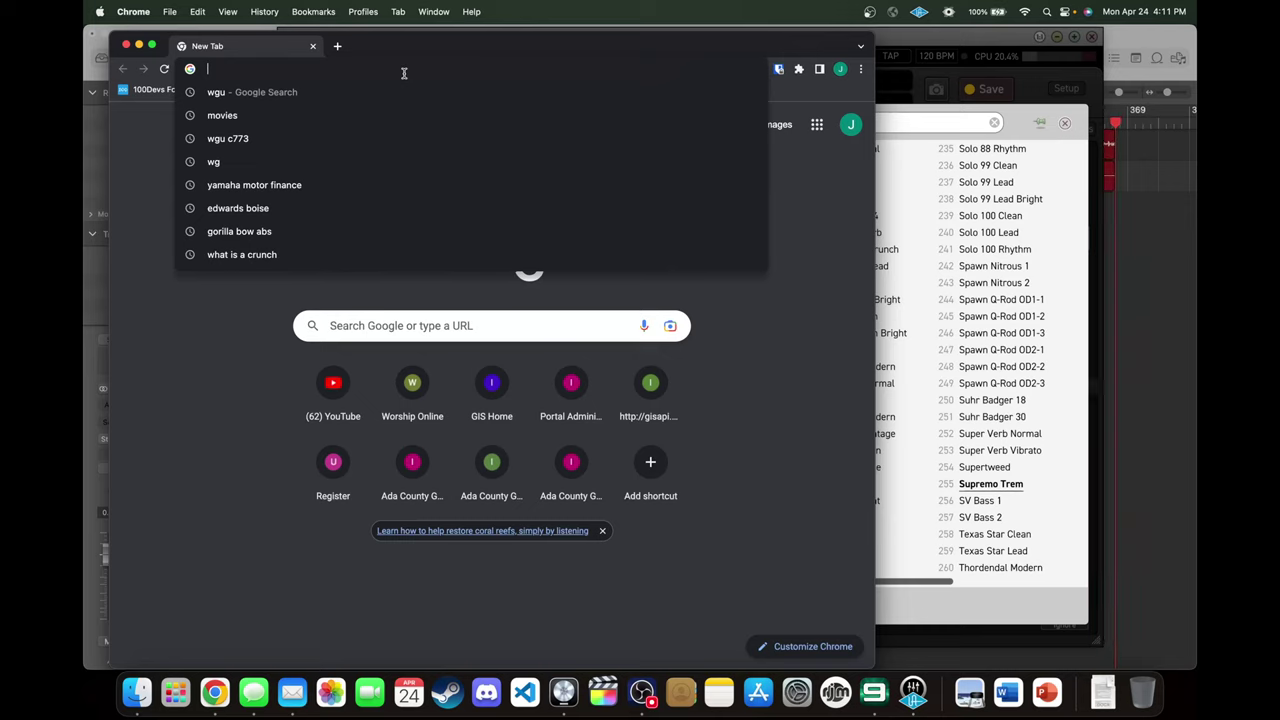
{"action": "type", "text": "fractal"}
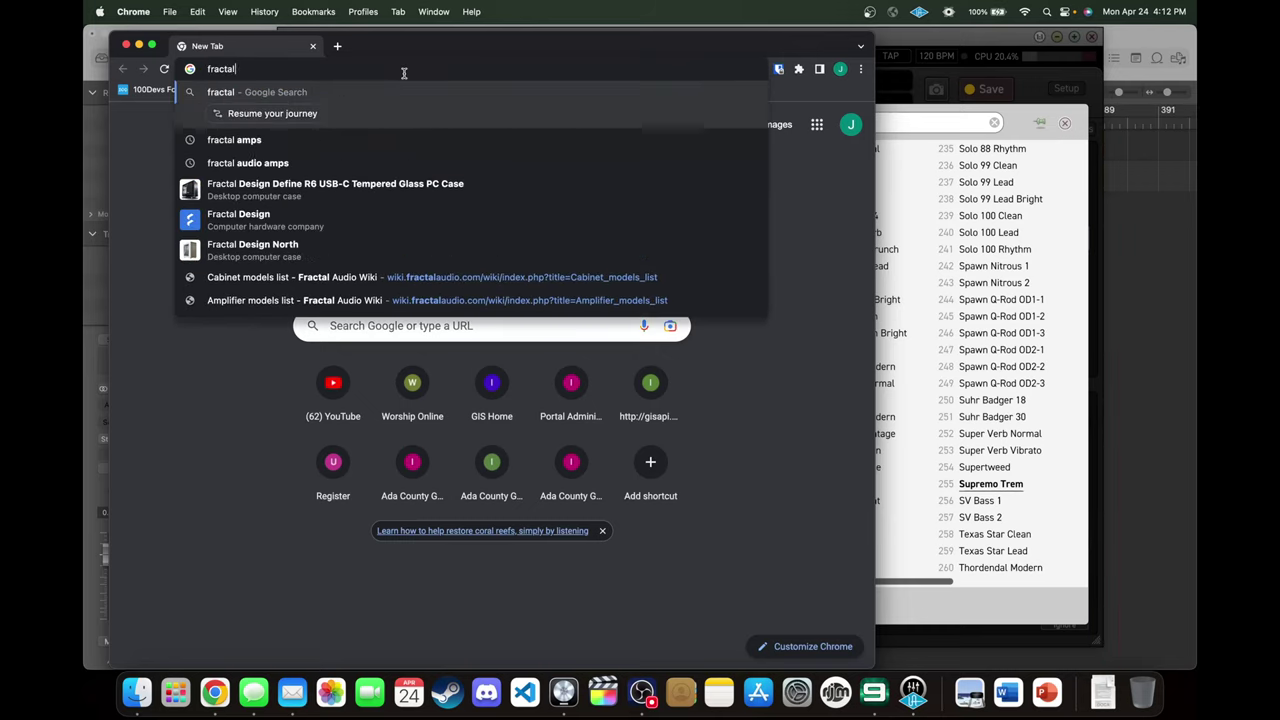
{"action": "type", "text": " fm9 amps"}
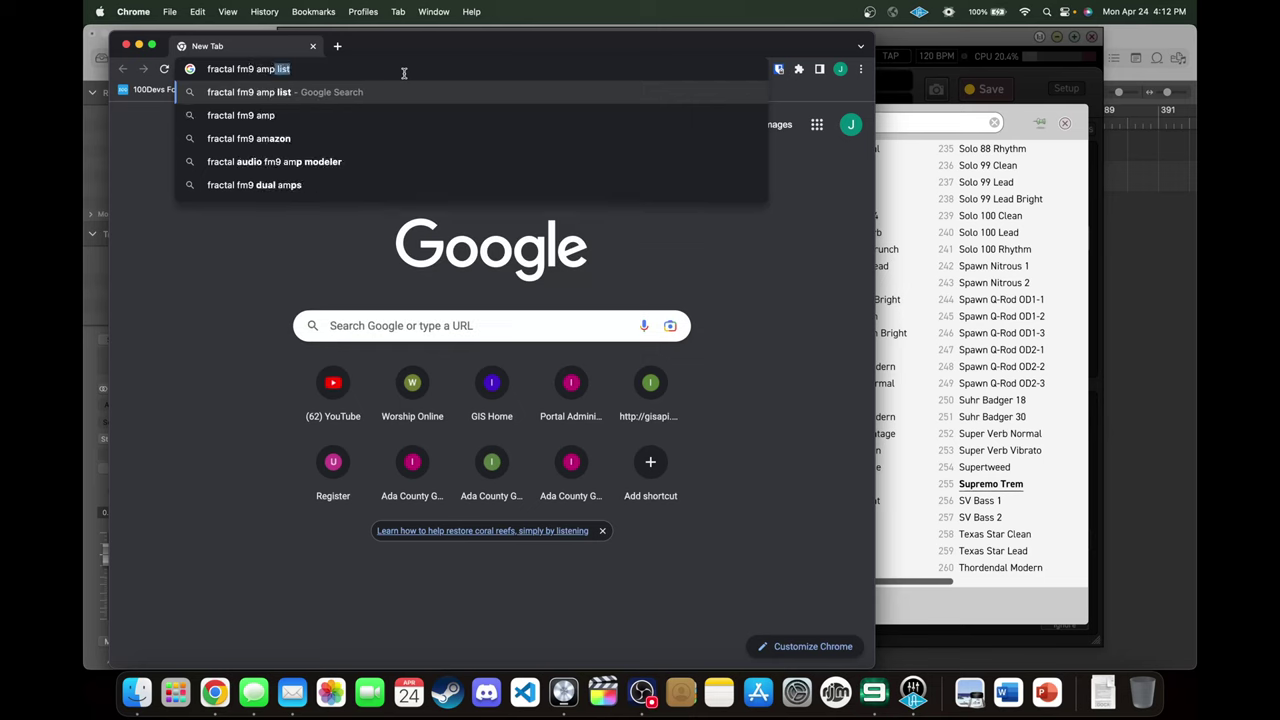
{"action": "key", "text": "Return"}
{"action": "left_click", "coordinate": [340, 262]}
{"action": "scroll", "coordinate": [620, 430], "scroll_direction": "down", "scroll_amount": 5}
{"action": "scroll", "coordinate": [620, 435], "scroll_direction": "down", "scroll_amount": 15}
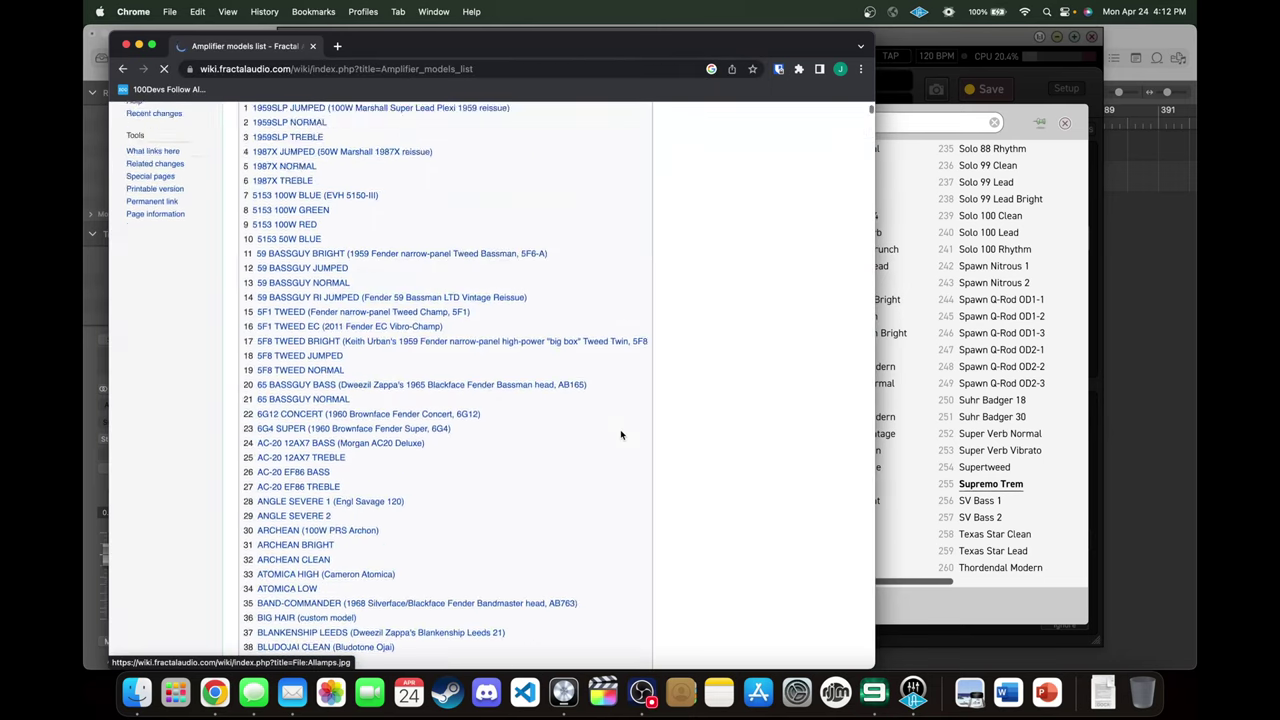
Find "ac30" in the amplifier models list and examine the CLASS-A 30W (Vox AC30 Hand-Wired) section.
{"action": "key", "text": "super+f"}
{"action": "type", "text": "ac30"}
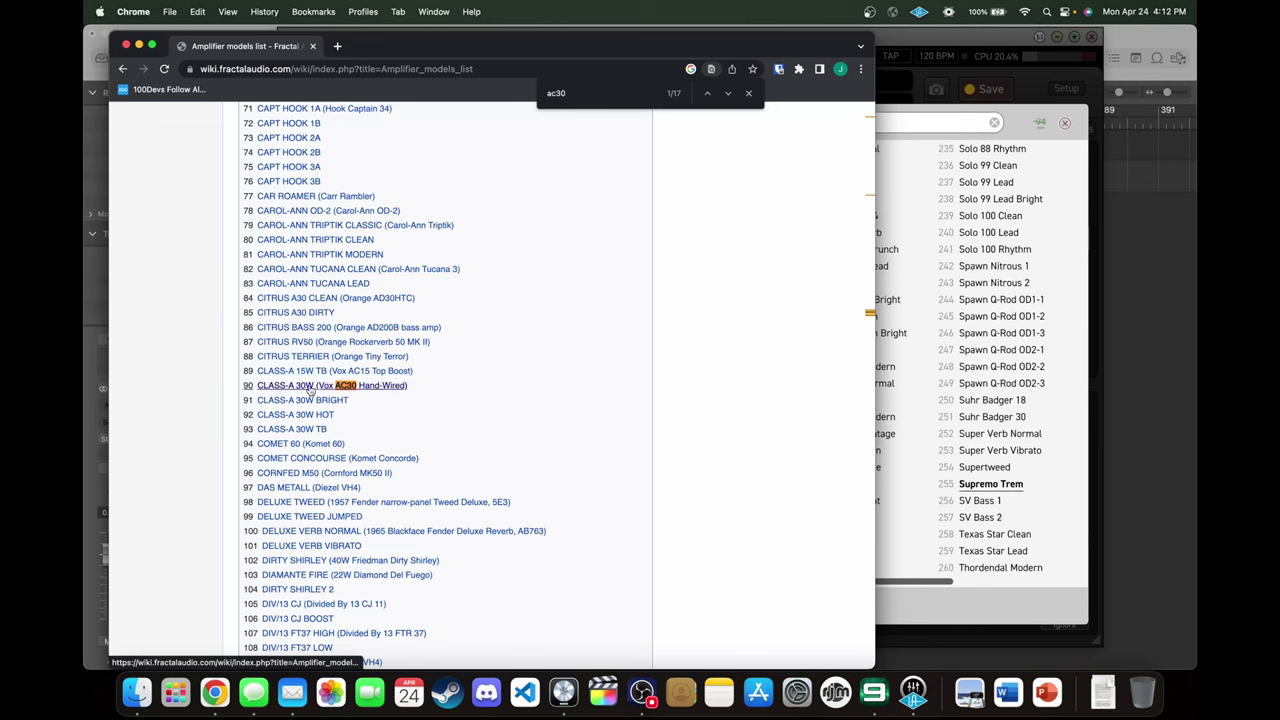
{"action": "left_click", "coordinate": [274, 386]}
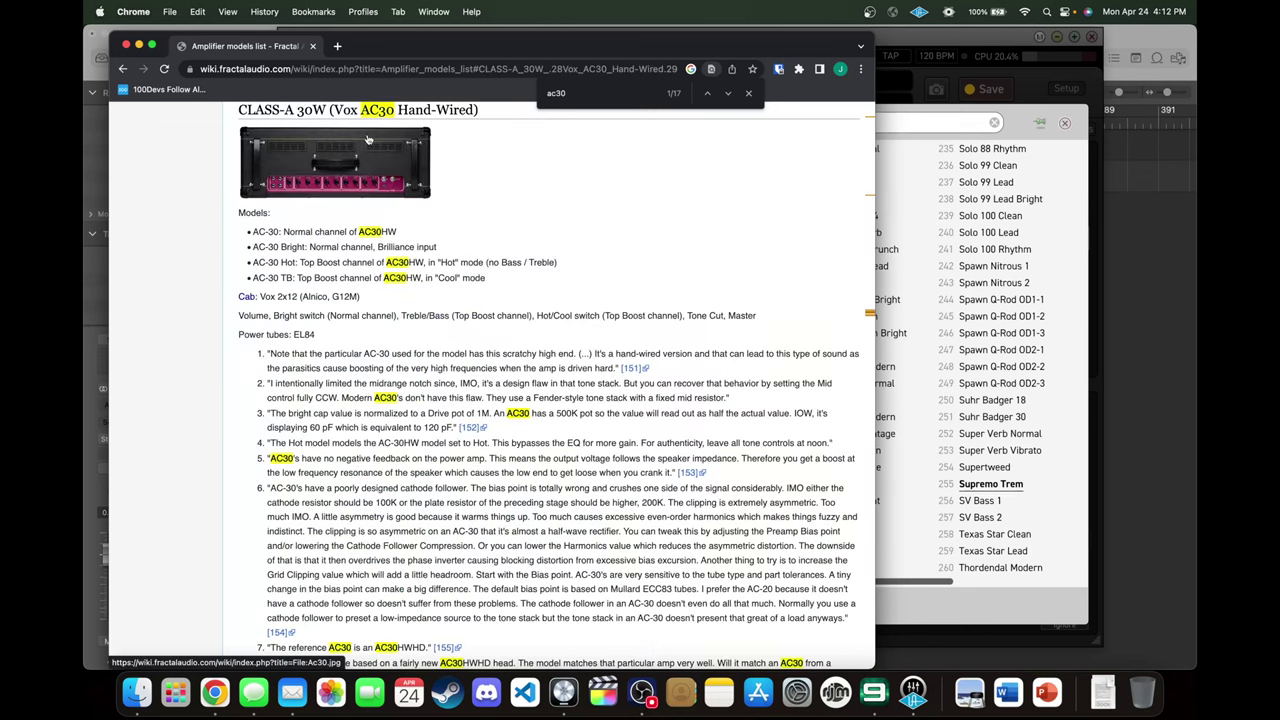
{"action": "scroll", "coordinate": [378, 184], "scroll_direction": "up", "scroll_amount": 10}
{"action": "scroll", "coordinate": [378, 184], "scroll_direction": "down", "scroll_amount": 6}
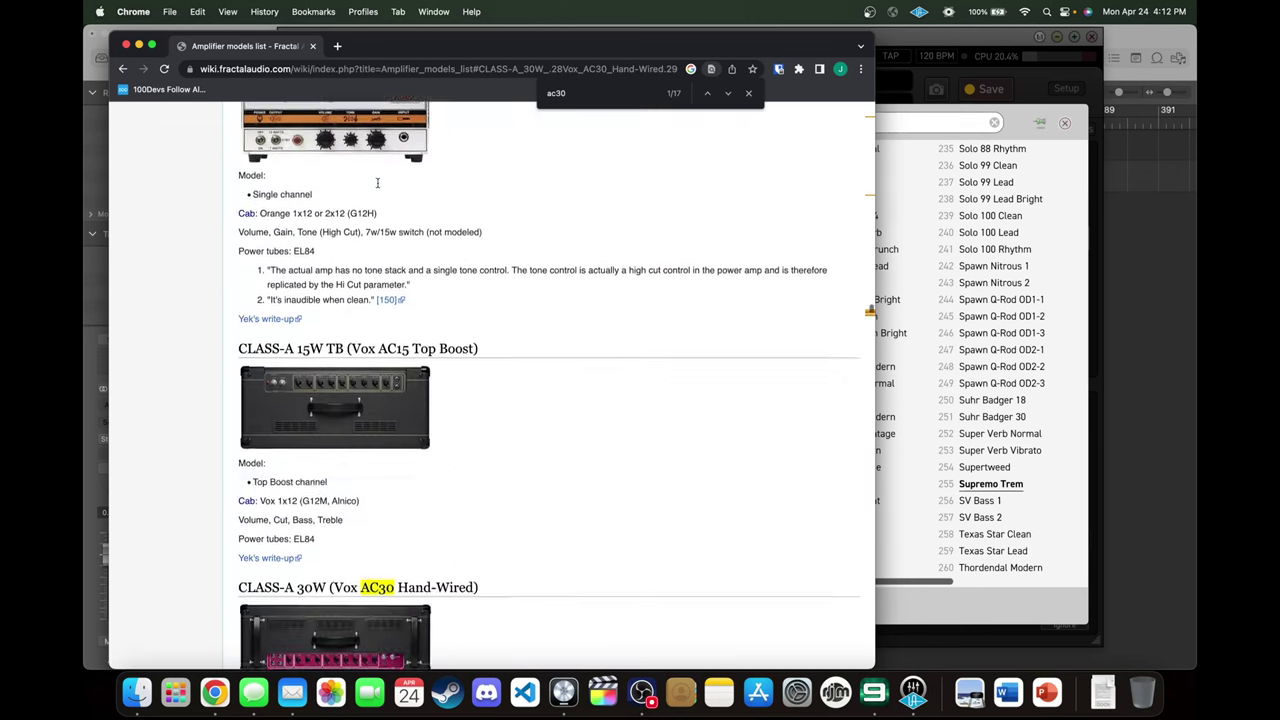
{"action": "scroll", "coordinate": [378, 186], "scroll_direction": "up", "scroll_amount": 2}
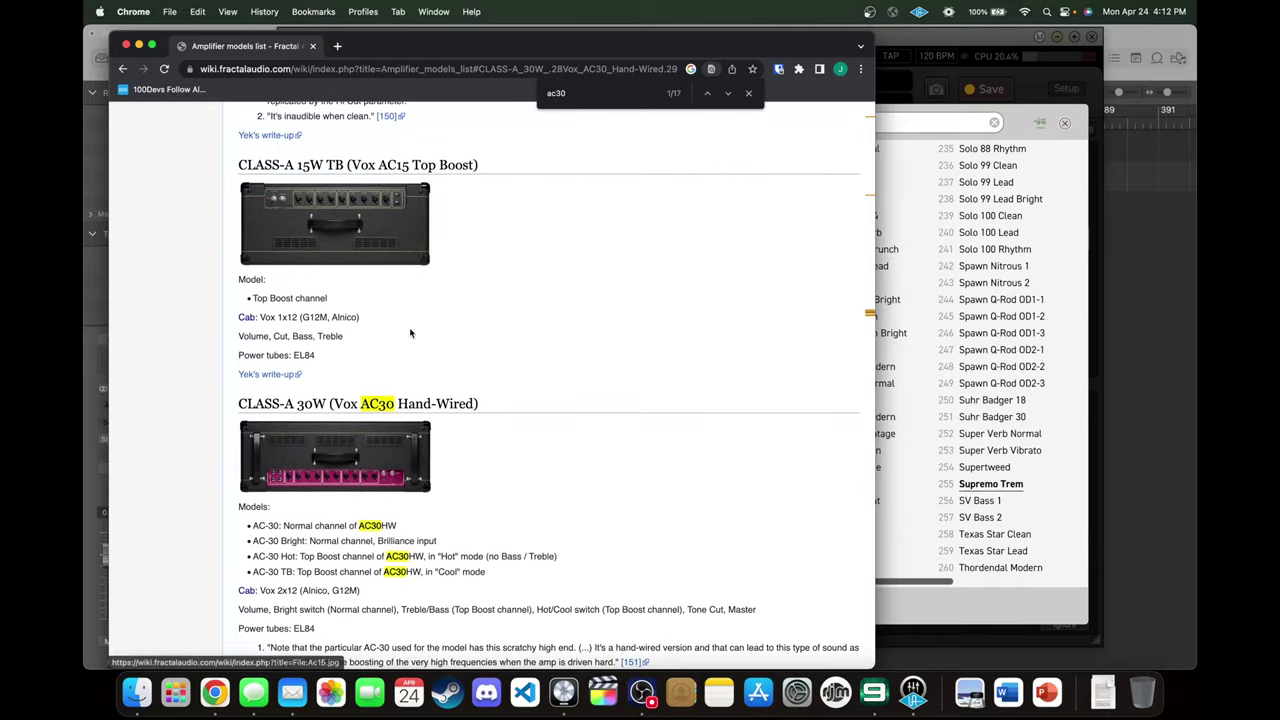
{"action": "scroll", "coordinate": [472, 364], "scroll_direction": "down", "scroll_amount": 5}
{"action": "scroll", "coordinate": [472, 364], "scroll_direction": "down", "scroll_amount": 2}
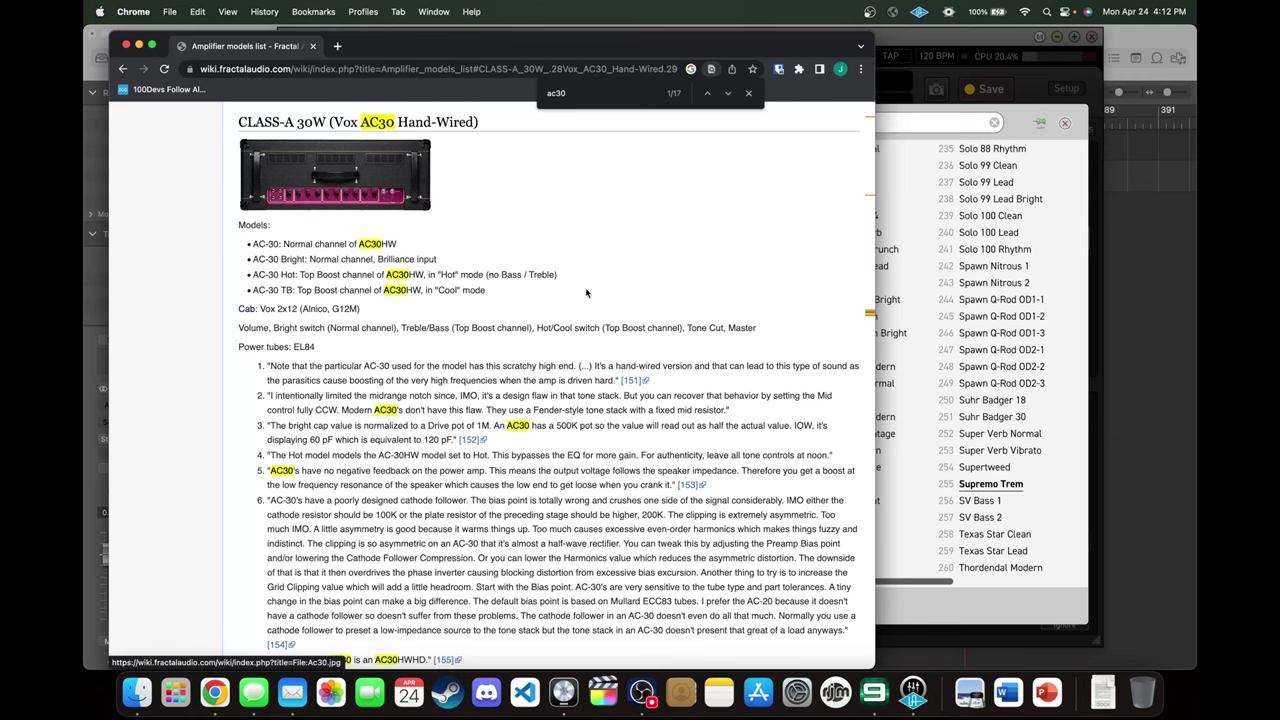
{"action": "left_click", "coordinate": [950, 125]}
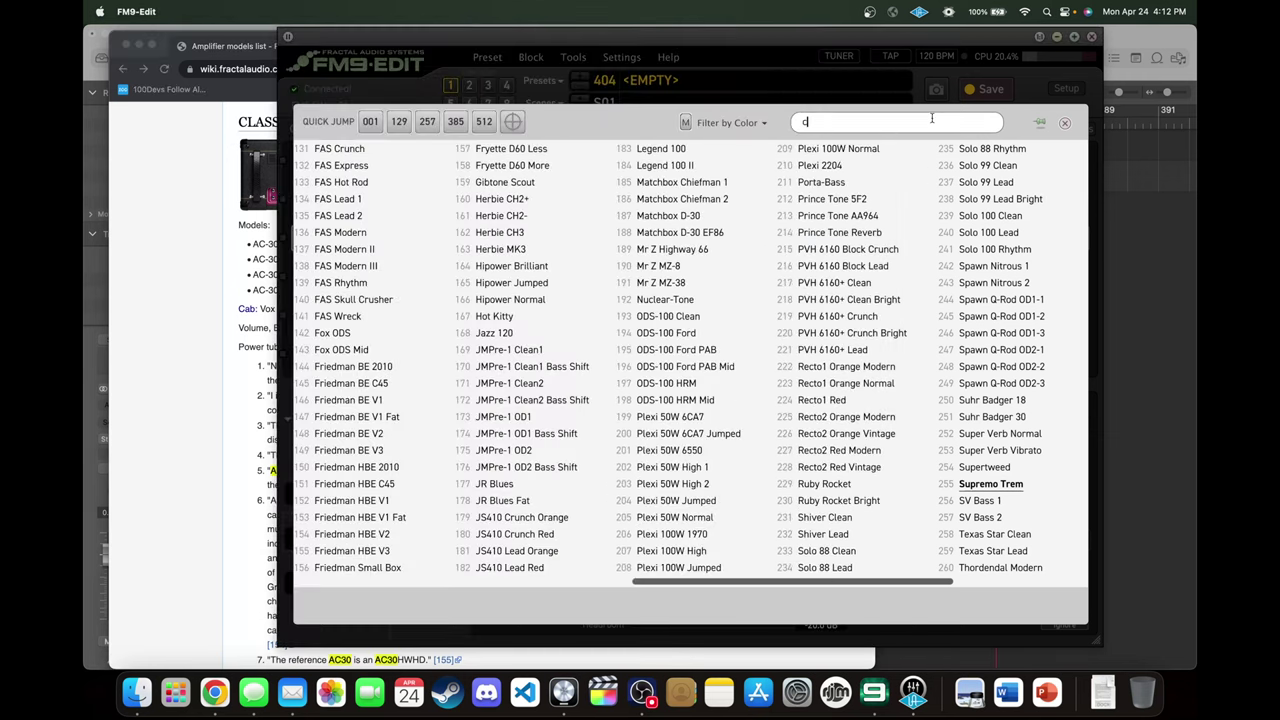
{"action": "type", "text": "class-a"}
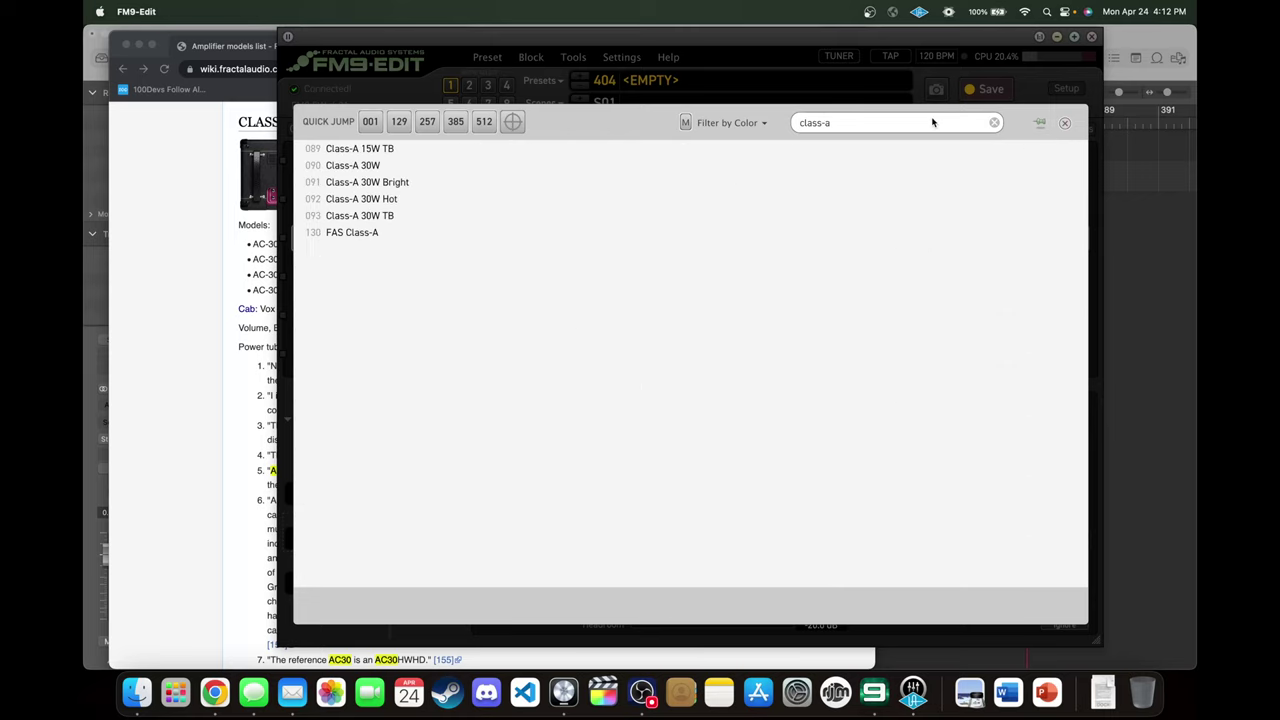
{"action": "left_click", "coordinate": [864, 126]}
{"action": "left_click", "coordinate": [1064, 122]}
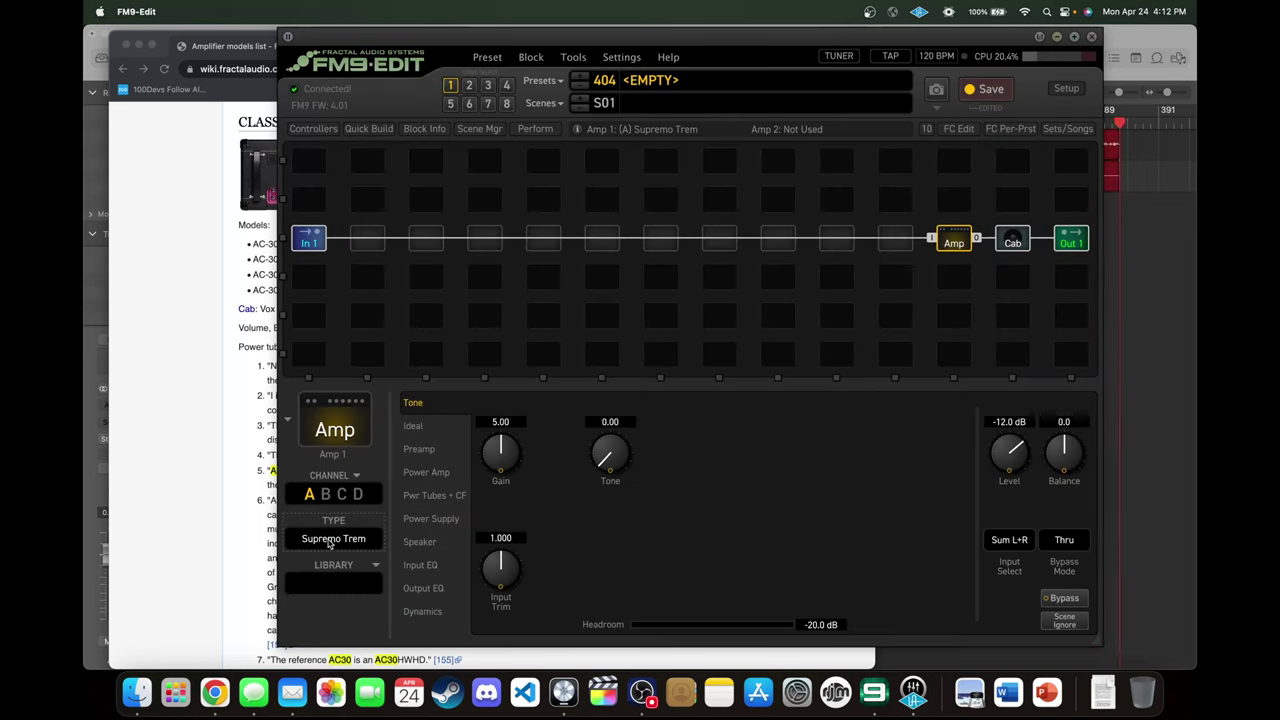
Filter the Amp block's types by "class-a", check the wiki's model descriptions, and set the amp type to Class-A 30W.
{"action": "left_click", "coordinate": [315, 540]}
{"action": "left_click", "coordinate": [822, 122]}
{"action": "type", "text": "class-a"}
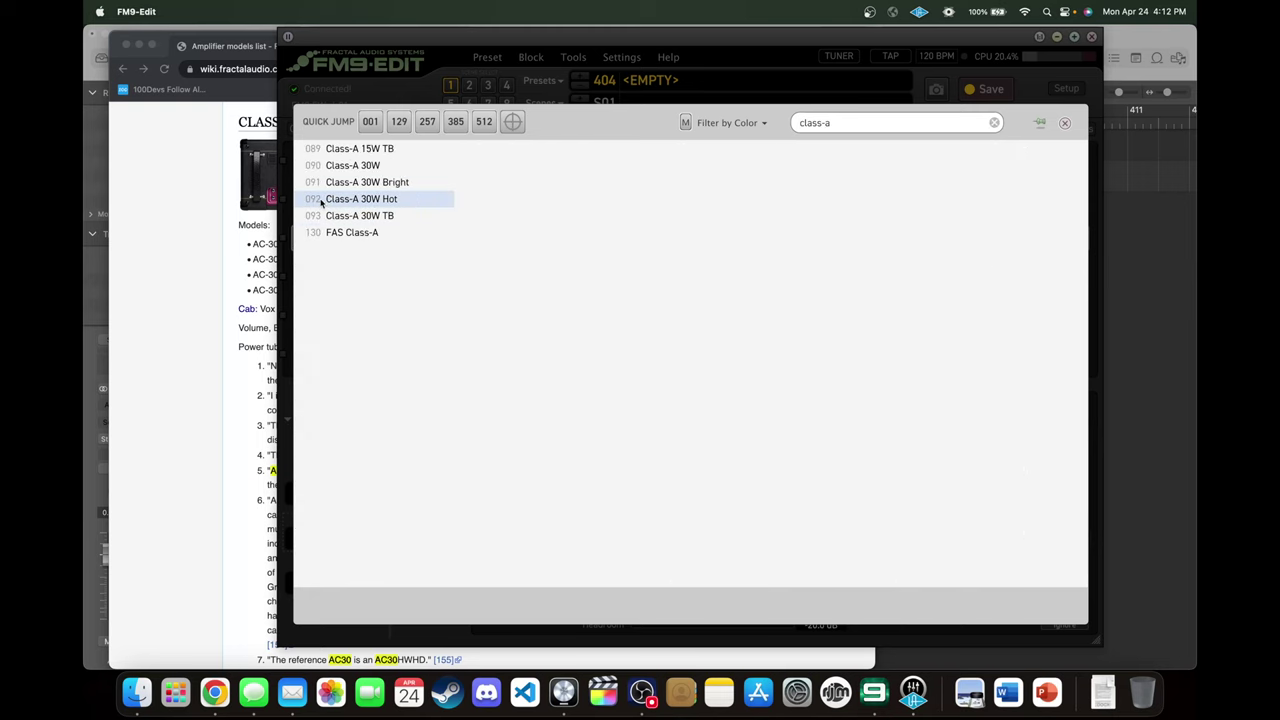
{"action": "left_click", "coordinate": [184, 357]}
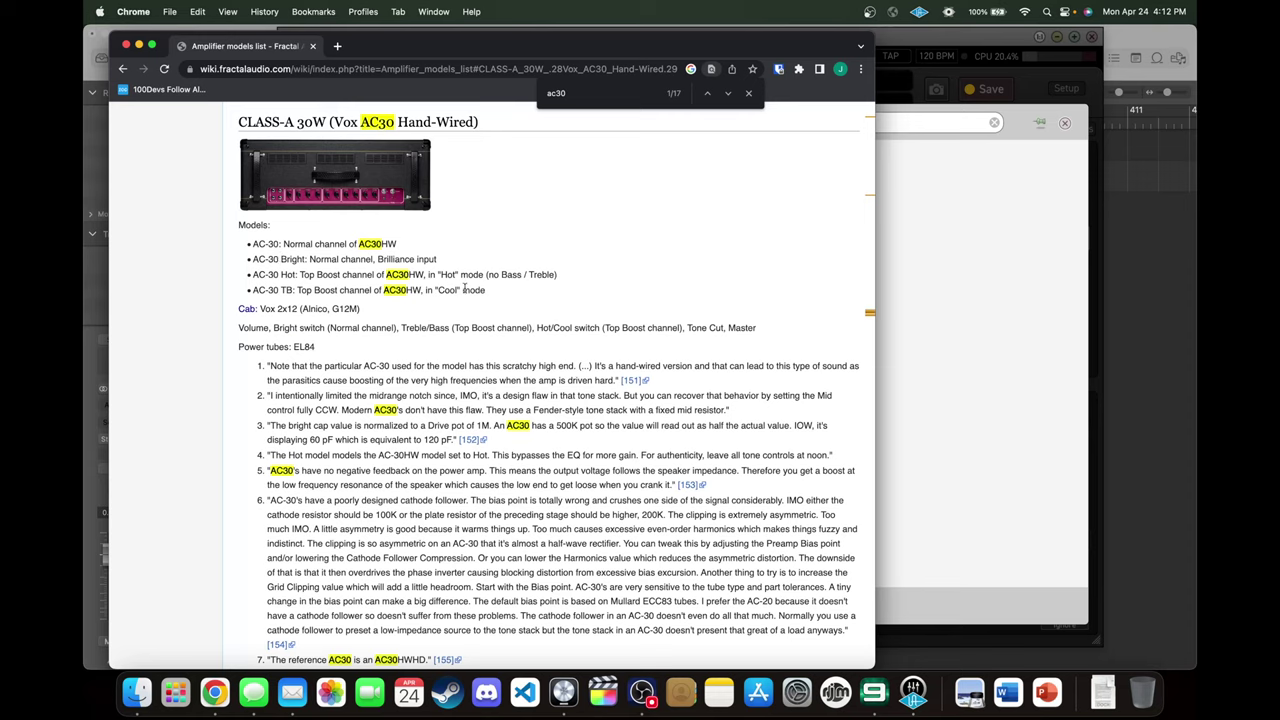
{"action": "left_click", "coordinate": [951, 301]}
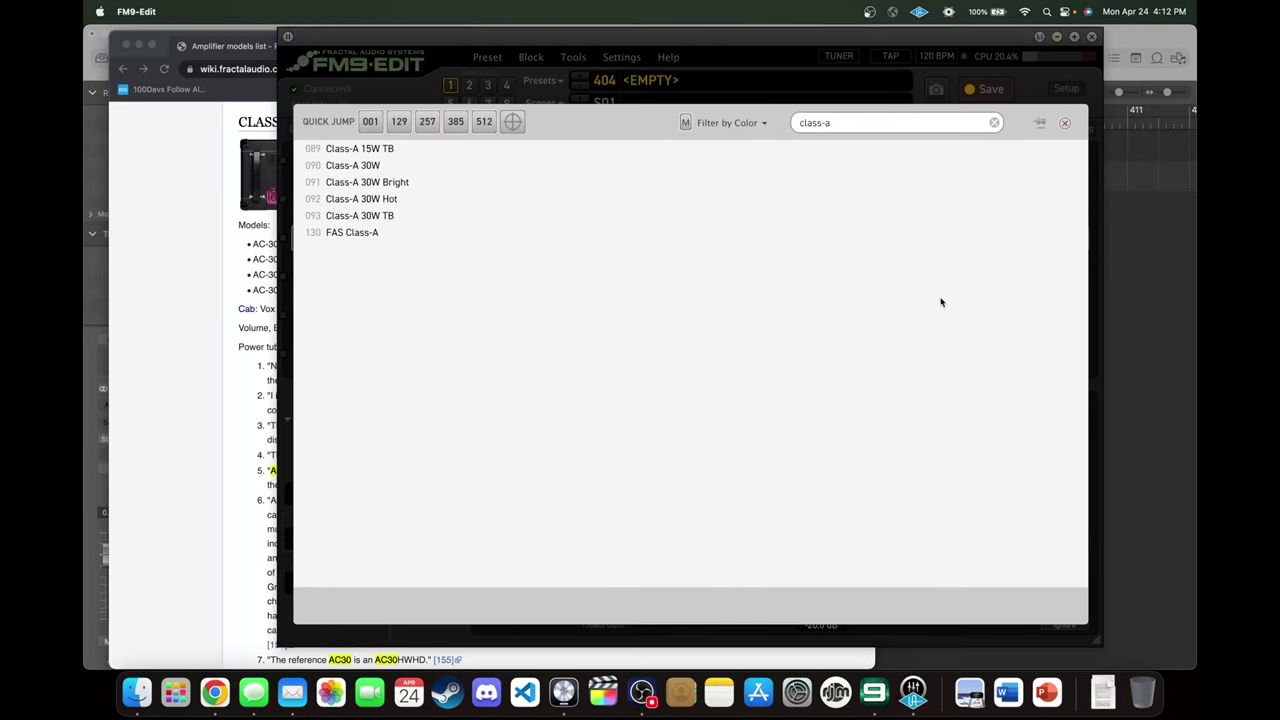
{"action": "left_click", "coordinate": [355, 166]}
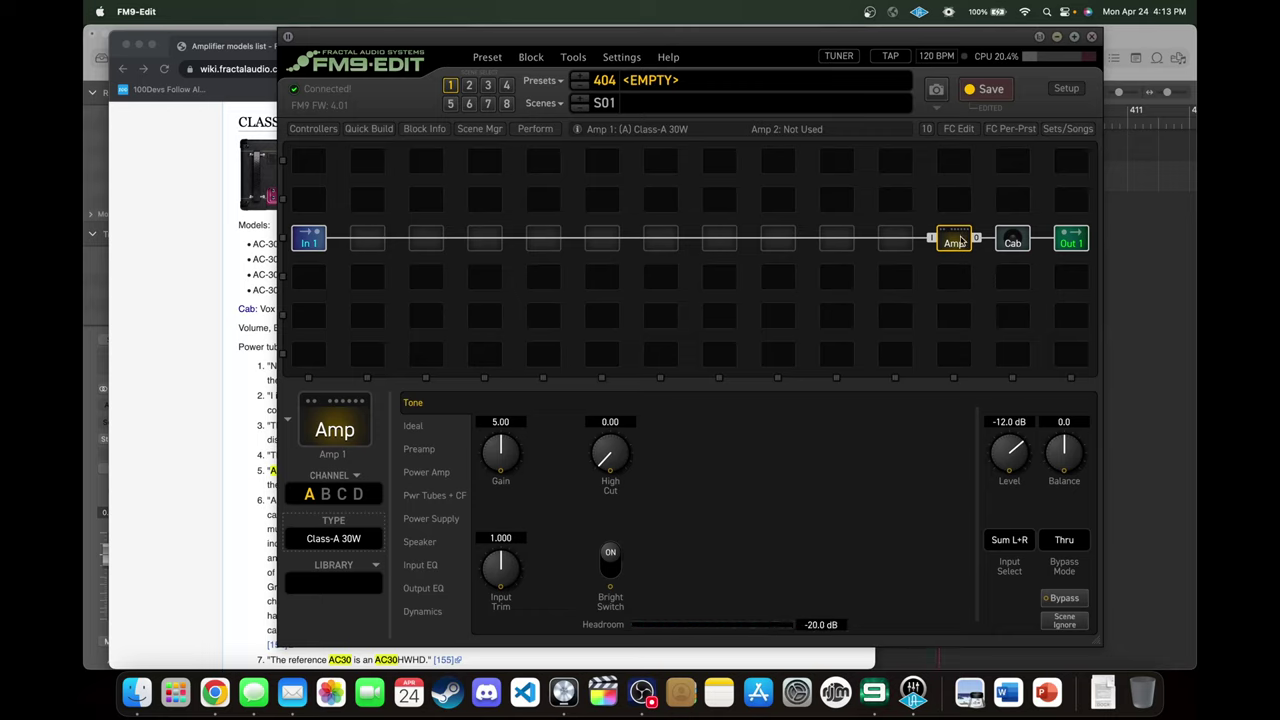
Compare the Amp and Cab blocks' settings, switching Cab 2's mute off and back on.
{"action": "left_click", "coordinate": [1010, 246]}
{"action": "left_click", "coordinate": [962, 245]}
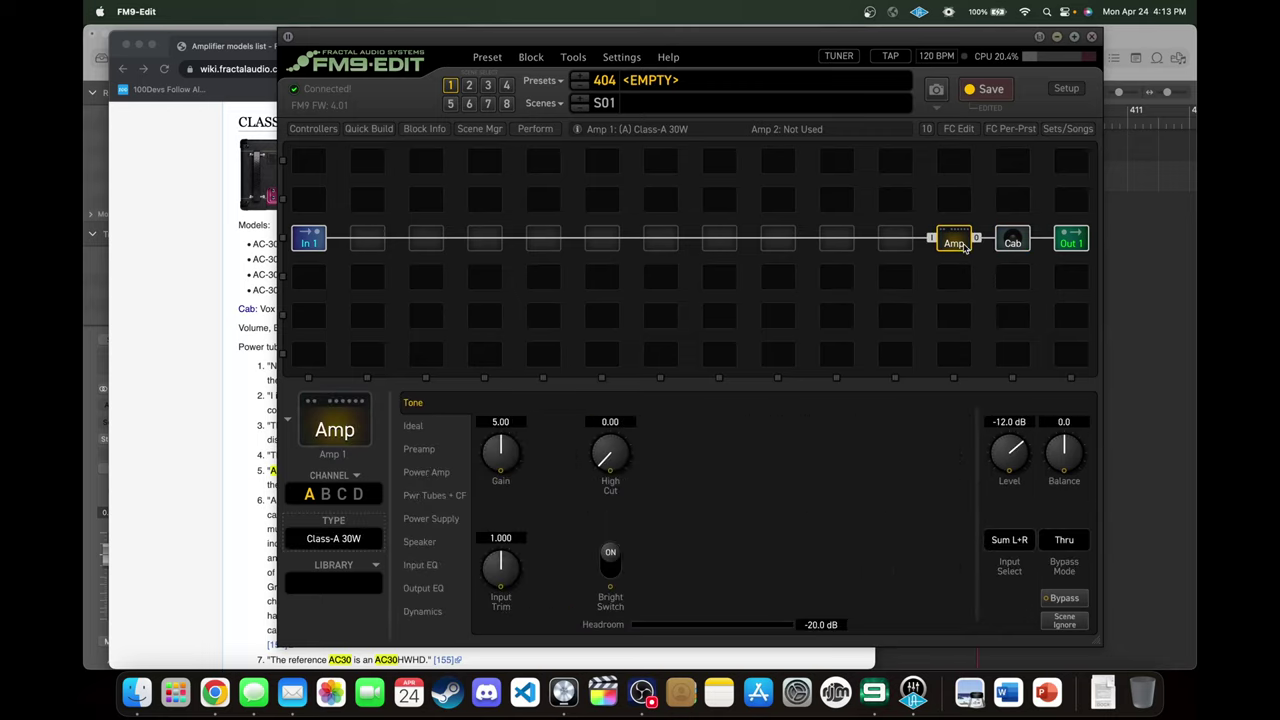
{"action": "left_click", "coordinate": [1016, 246]}
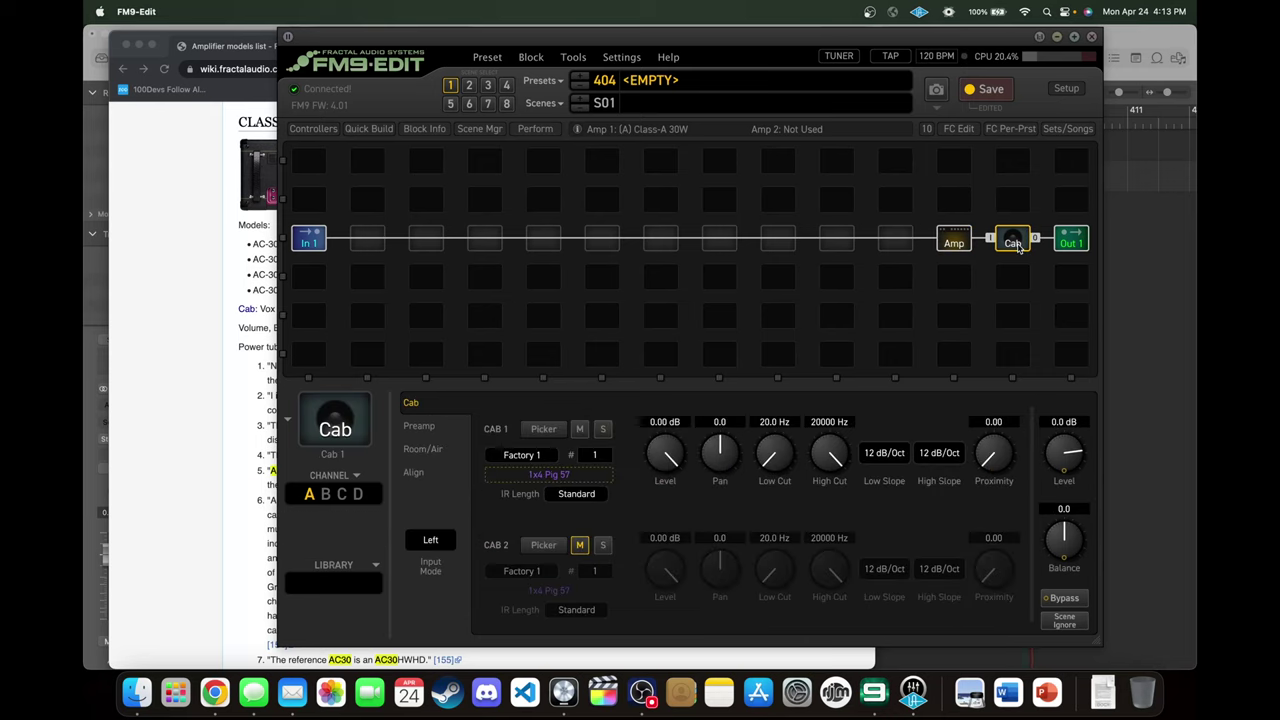
{"action": "left_click", "coordinate": [957, 246]}
{"action": "left_click", "coordinate": [1014, 246]}
{"action": "left_click", "coordinate": [580, 545]}
{"action": "left_click", "coordinate": [580, 545]}
Examine the cabinet IRs available for Cab 1 across all banks, and close the list without choosing one.
{"action": "left_click", "coordinate": [544, 428]}
{"action": "scroll", "coordinate": [775, 336], "scroll_direction": "right", "scroll_amount": 10}
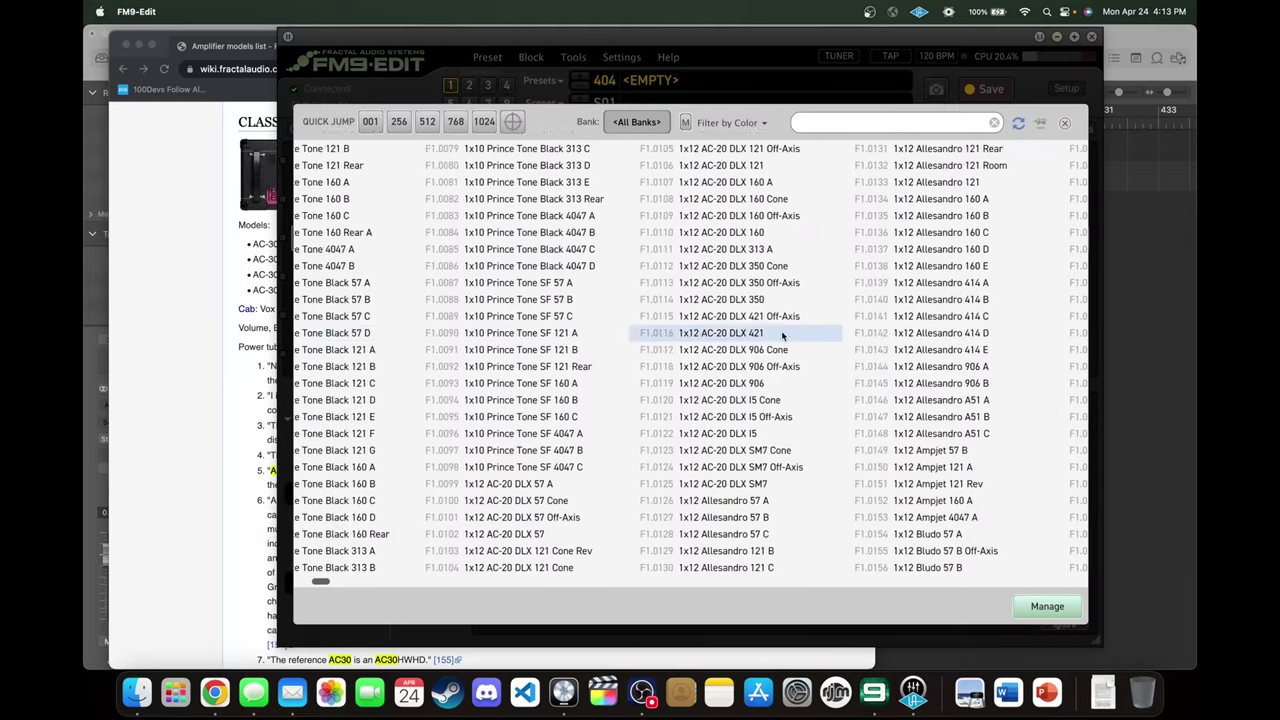
{"action": "scroll", "coordinate": [775, 336], "scroll_direction": "right", "scroll_amount": 12}
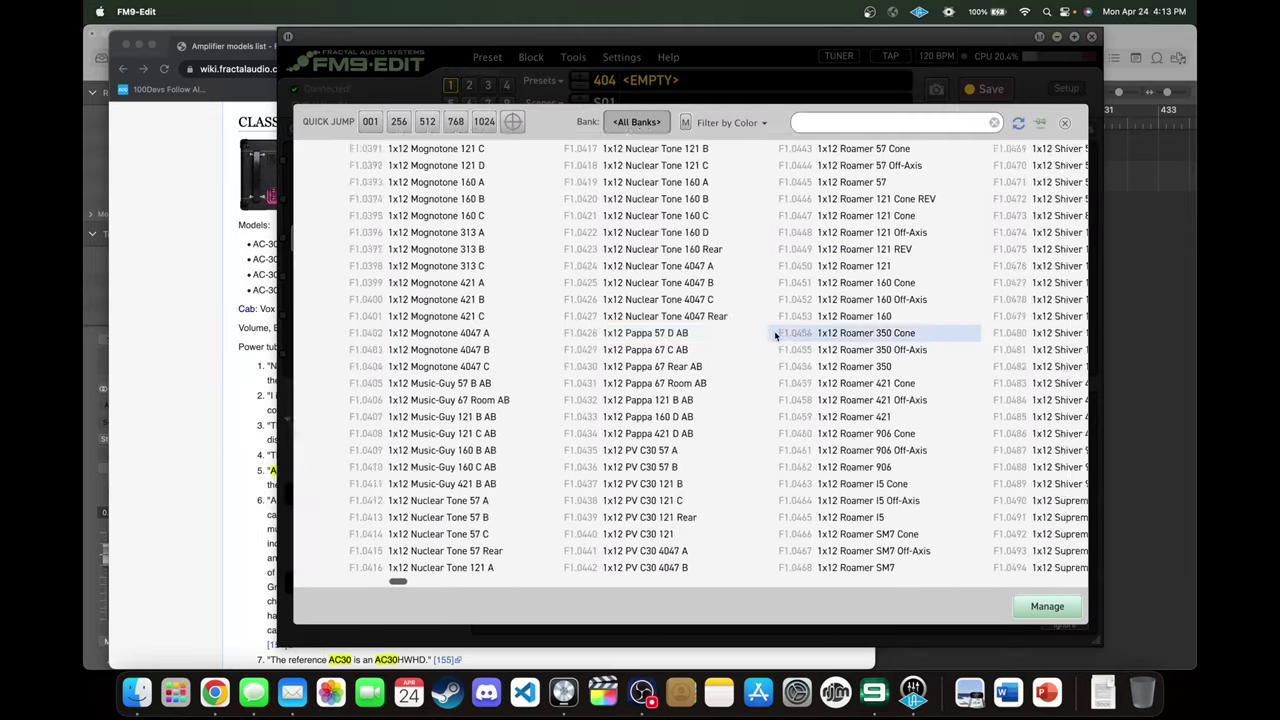
{"action": "scroll", "coordinate": [775, 336], "scroll_direction": "right", "scroll_amount": 15}
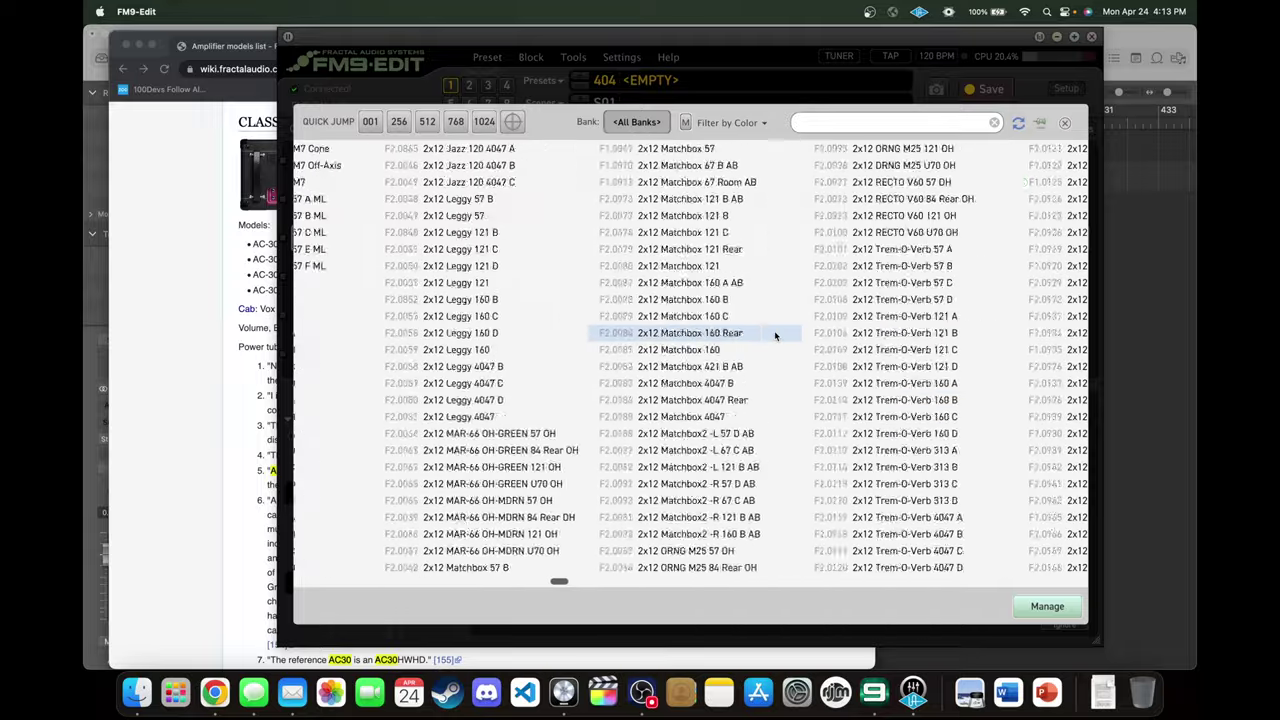
{"action": "scroll", "coordinate": [775, 336], "scroll_direction": "right", "scroll_amount": 20}
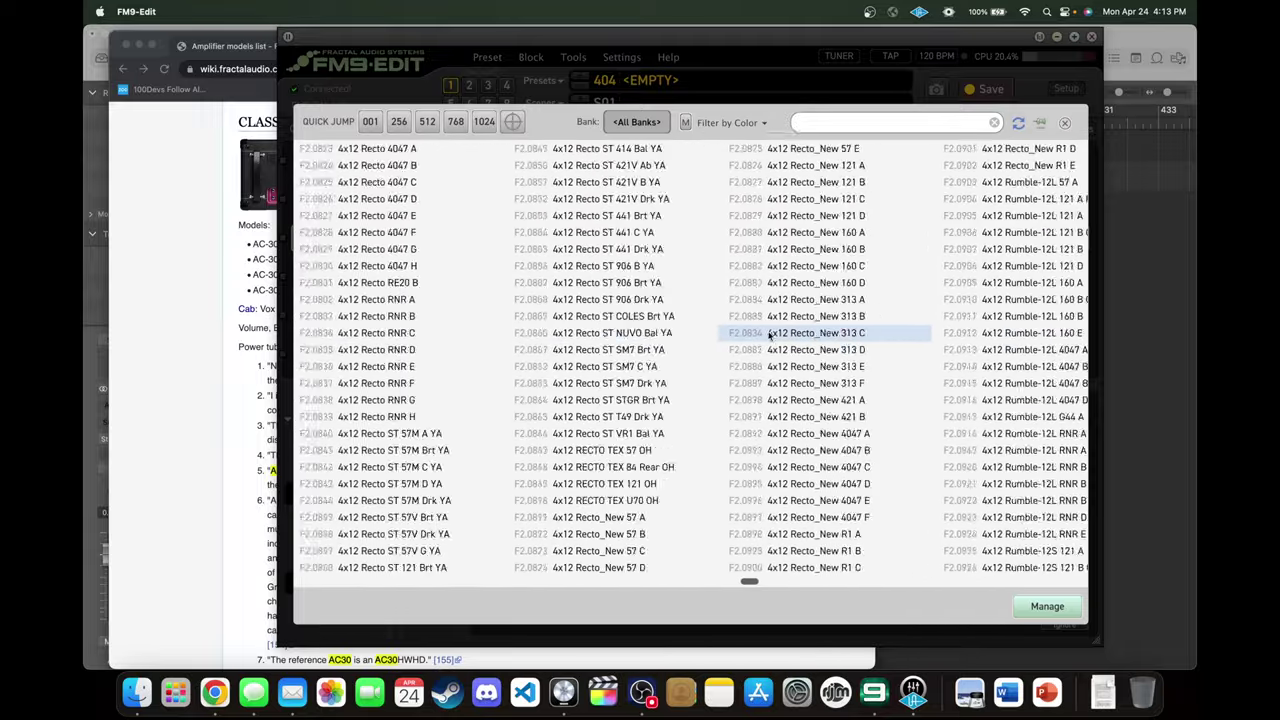
{"action": "scroll", "coordinate": [769, 336], "scroll_direction": "left", "scroll_amount": 10}
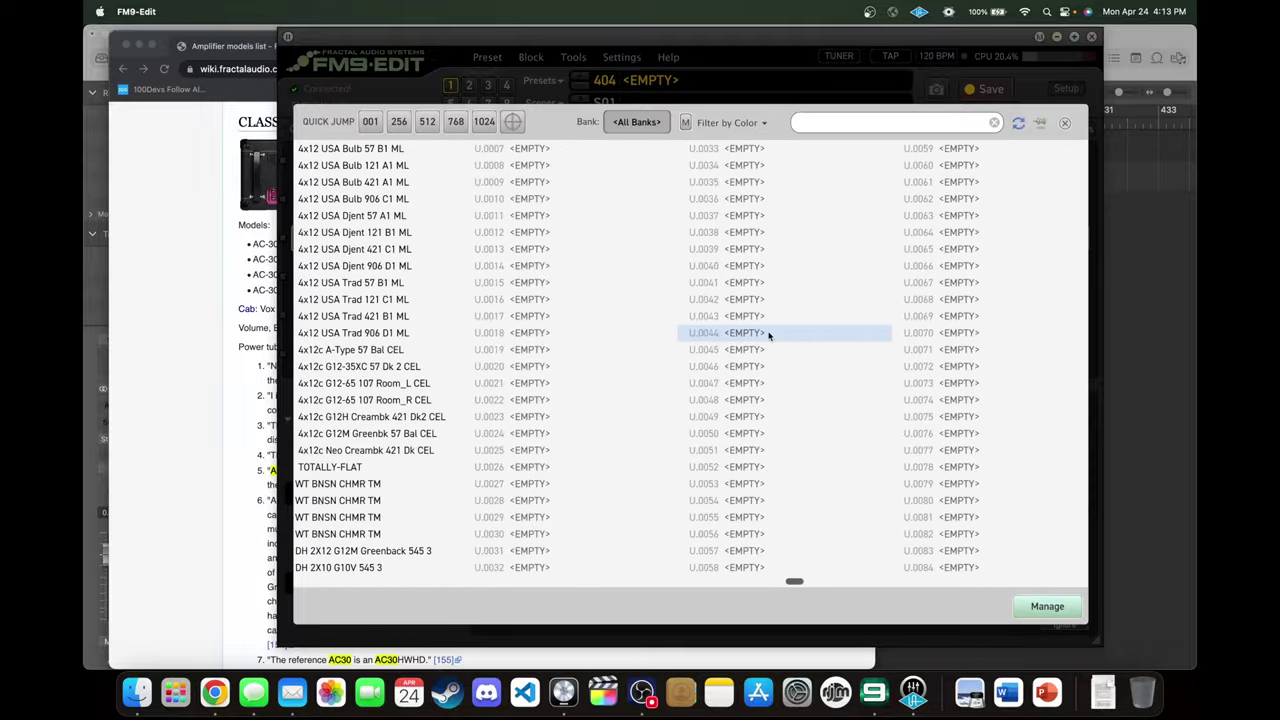
{"action": "scroll", "coordinate": [769, 336], "scroll_direction": "right", "scroll_amount": 1}
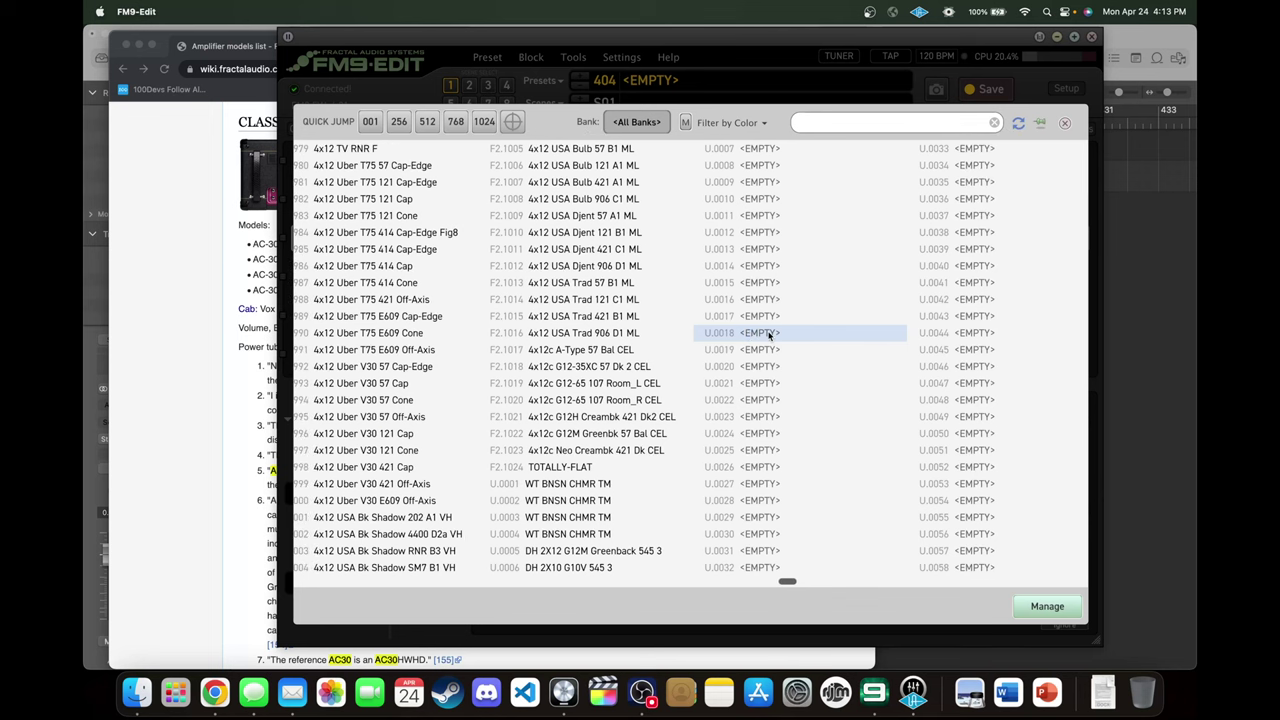
{"action": "scroll", "coordinate": [769, 336], "scroll_direction": "left", "scroll_amount": 15}
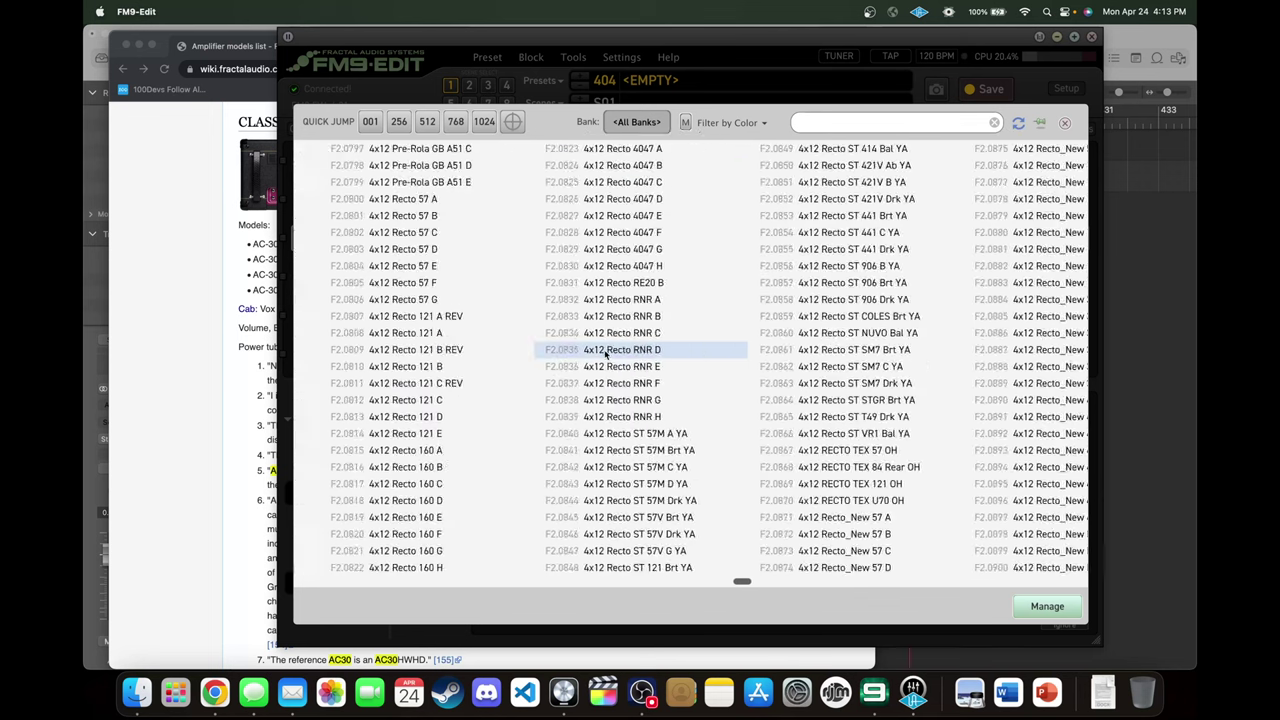
{"action": "scroll", "coordinate": [604, 354], "scroll_direction": "left", "scroll_amount": 5}
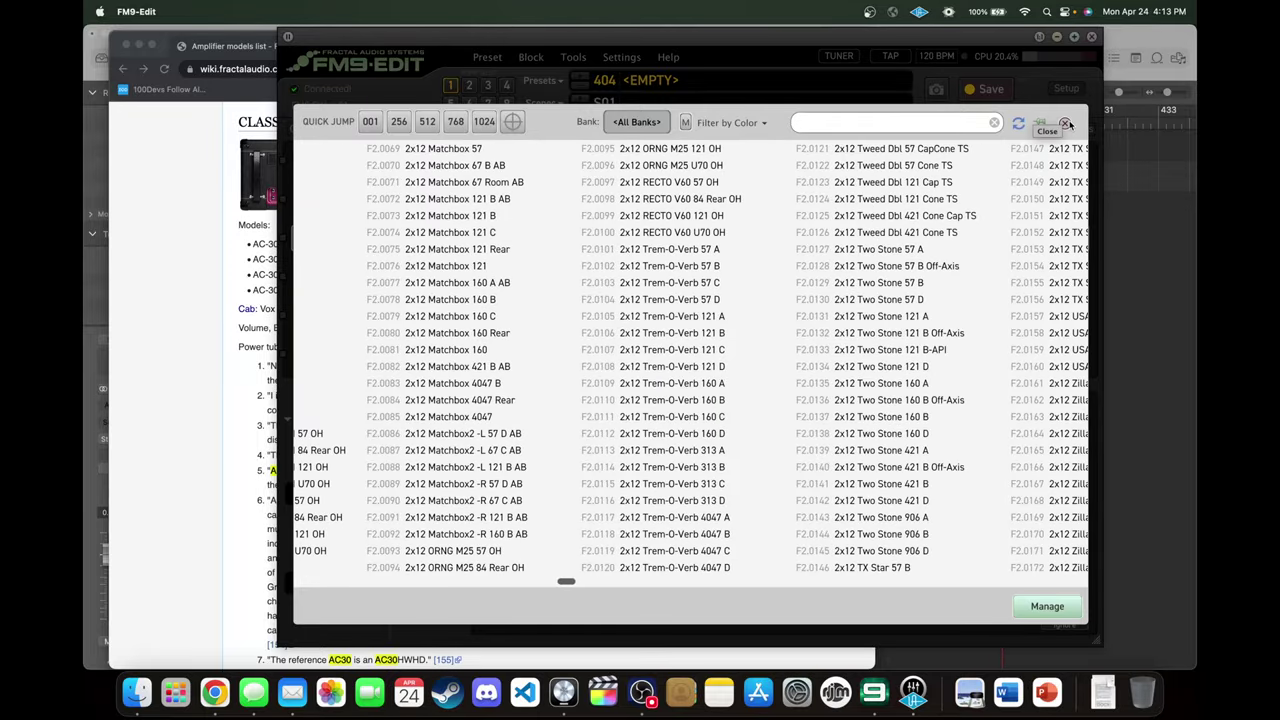
{"action": "left_click", "coordinate": [1066, 123]}
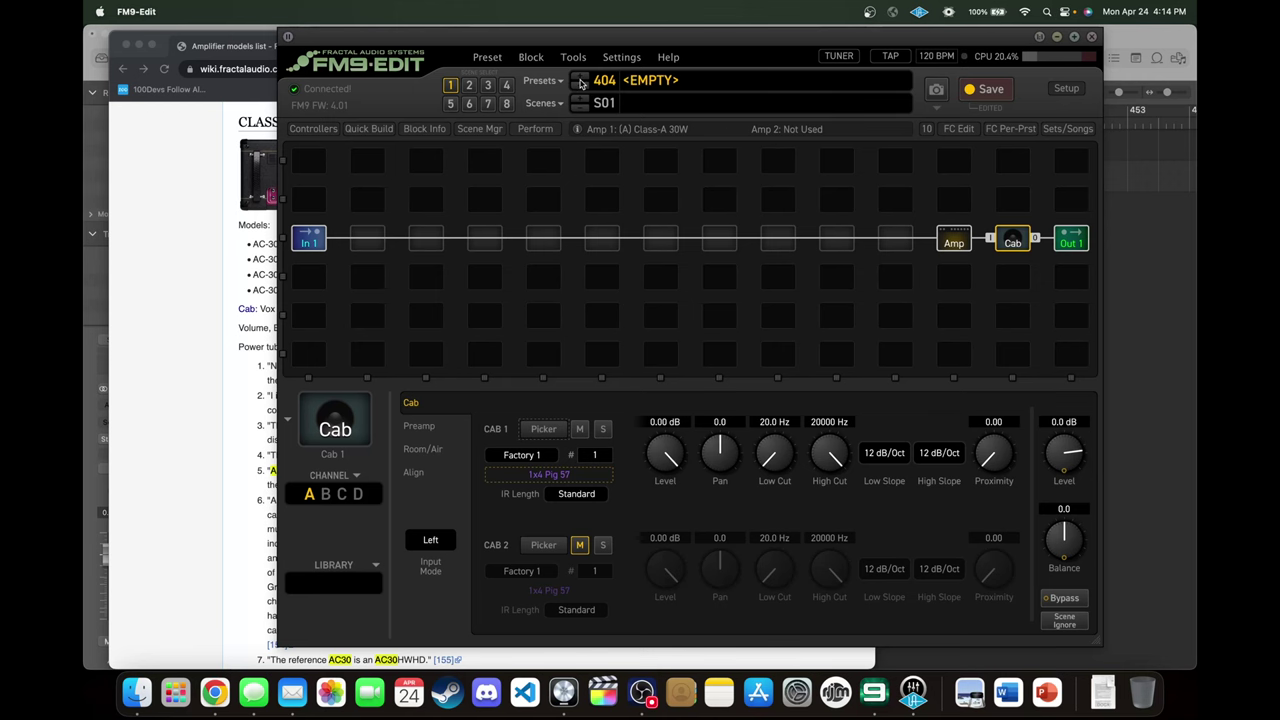
In a new Chrome tab, search for "fractal fm9 cabs" and open the Fractal Audio Wiki's cabinet models list.
{"action": "left_click", "coordinate": [170, 362]}
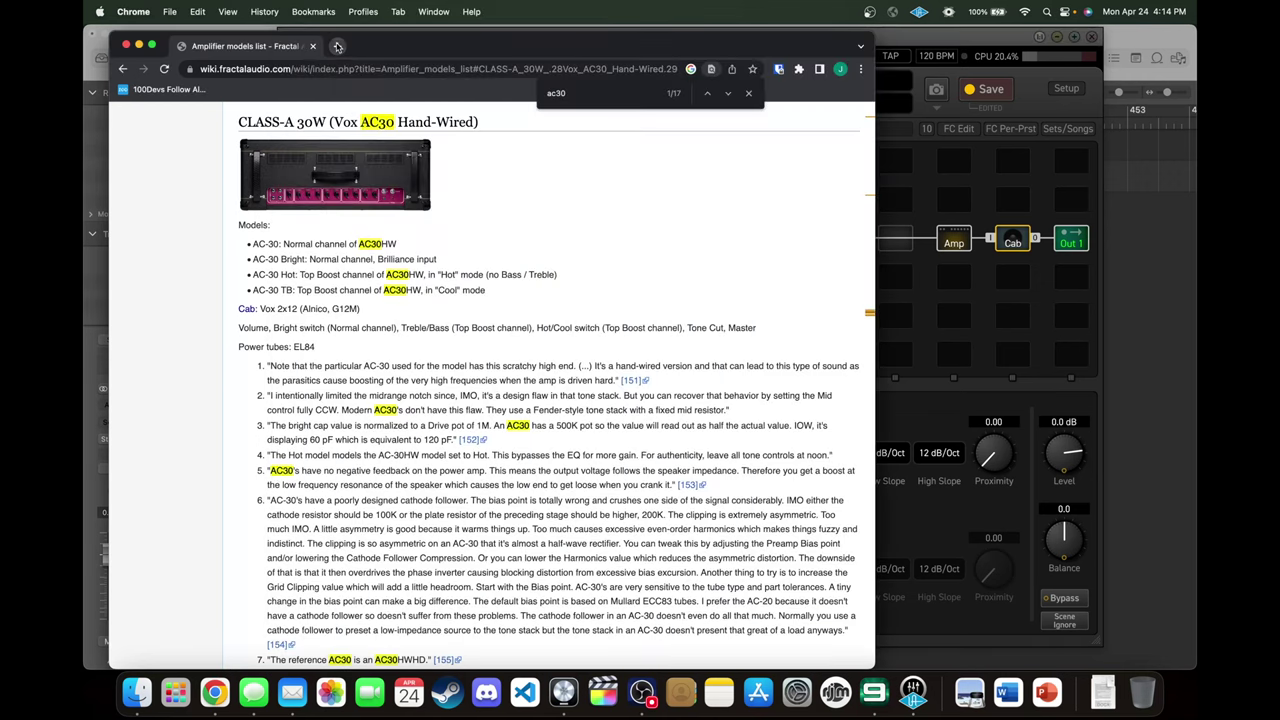
{"action": "left_click", "coordinate": [337, 46]}
{"action": "type", "text": "fractal f"}
{"action": "key", "text": "BackSpace"}
{"action": "key", "text": "BackSpace"}
{"action": "type", "text": "fam"}
{"action": "key", "text": "BackSpace"}
{"action": "key", "text": "BackSpace"}
{"action": "type", "text": "m9 cabs"}
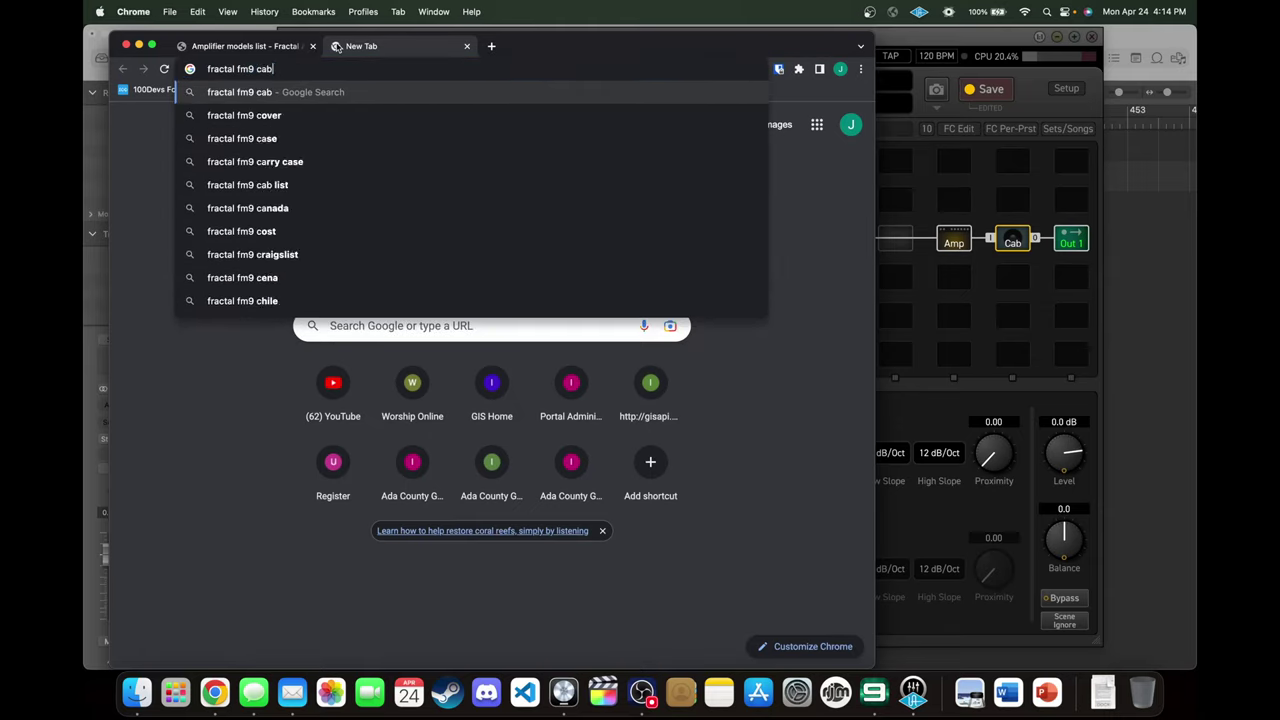
{"action": "key", "text": "Return"}
{"action": "left_click", "coordinate": [256, 510]}
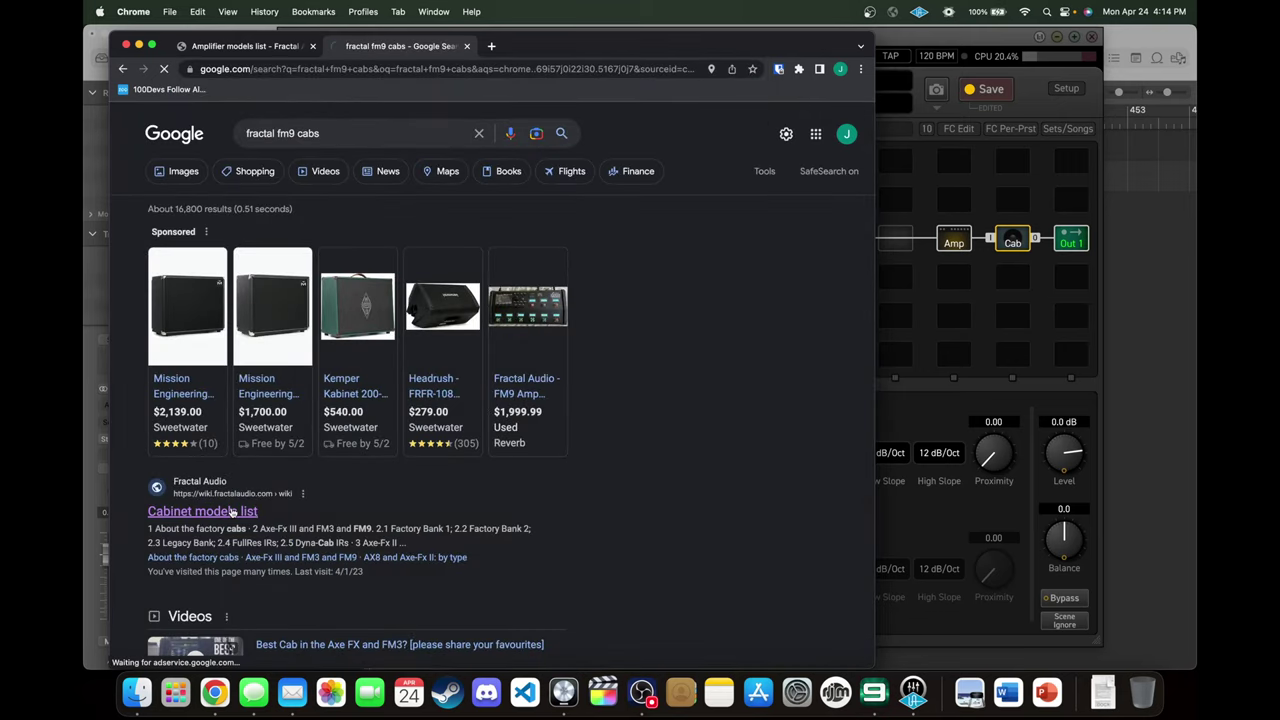
{"action": "scroll", "coordinate": [480, 392], "scroll_direction": "down", "scroll_amount": 15}
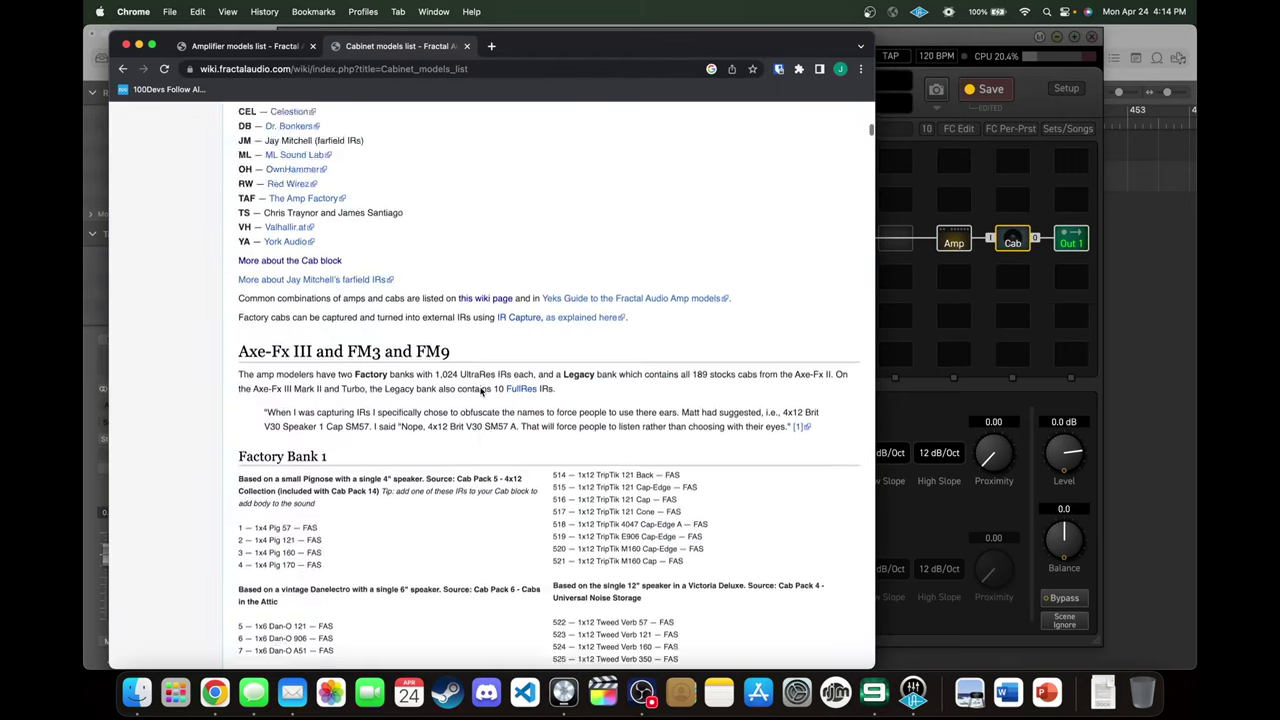
{"action": "scroll", "coordinate": [480, 392], "scroll_direction": "up", "scroll_amount": 8}
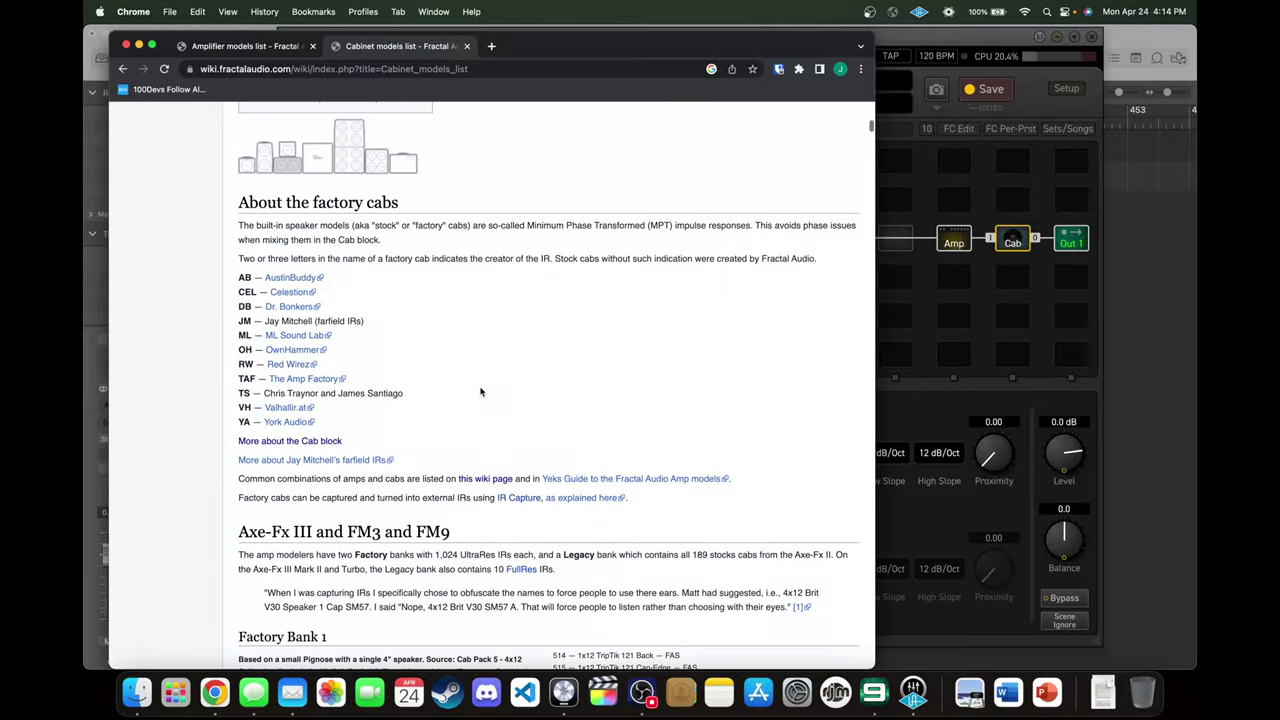
Find "ac30" in the cabinet models list and examine the 2x12 Class-A cabinets based on the Vox AC30.
{"action": "key", "text": "super+f"}
{"action": "type", "text": "ac30"}
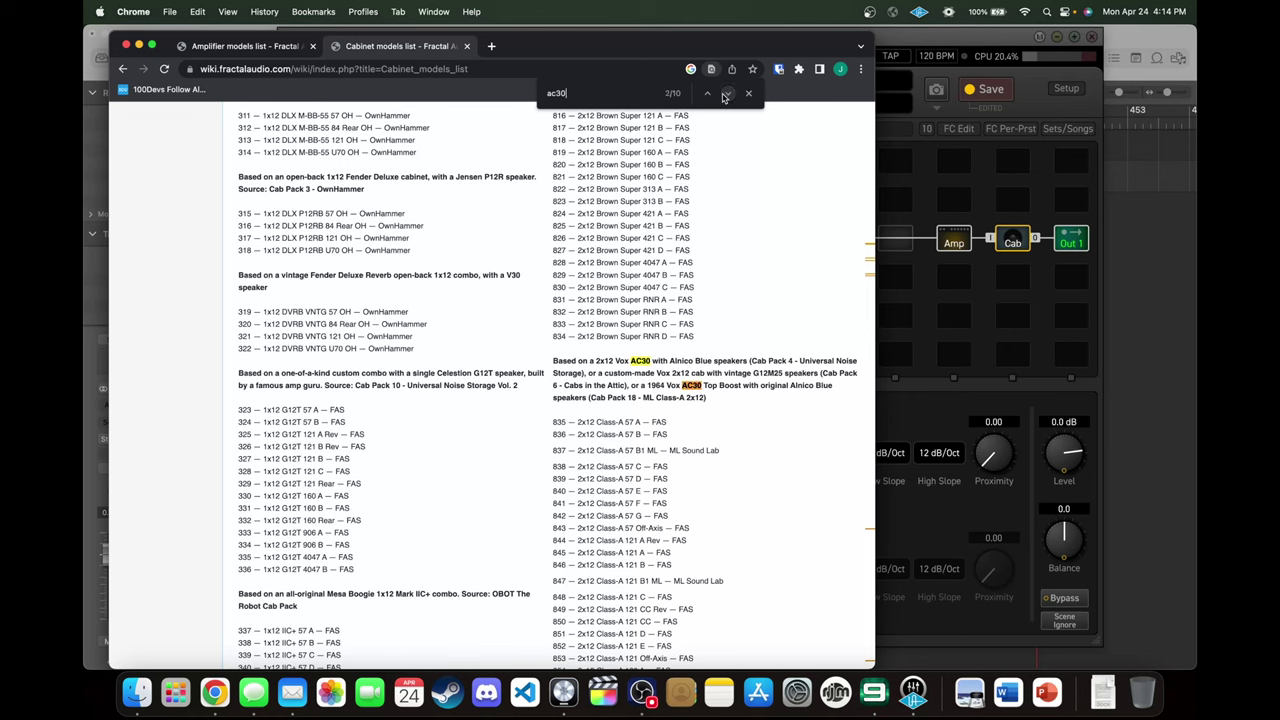
{"action": "scroll", "coordinate": [698, 362], "scroll_direction": "down", "scroll_amount": 1}
{"action": "scroll", "coordinate": [698, 362], "scroll_direction": "down", "scroll_amount": 2}
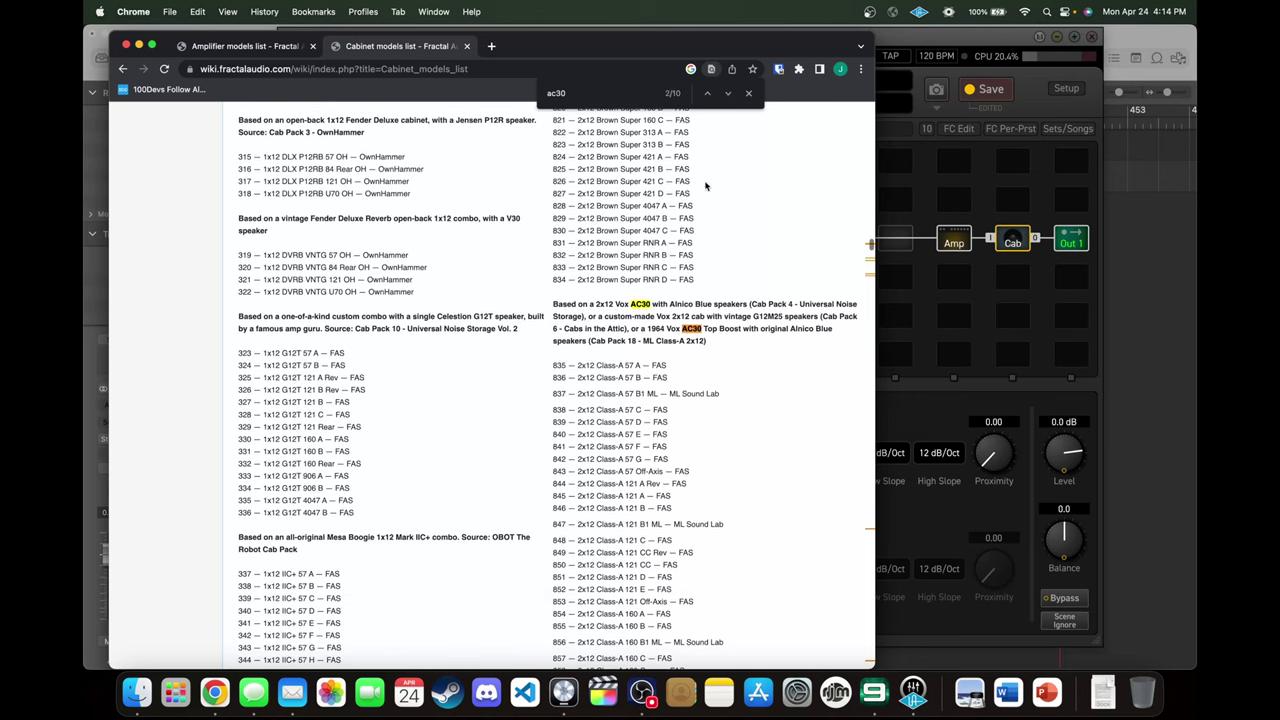
Return to FM9-Edit and save preset 404 with its Amp and Cab blocks.
{"action": "left_click", "coordinate": [727, 93]}
{"action": "key", "text": "super+Tab"}
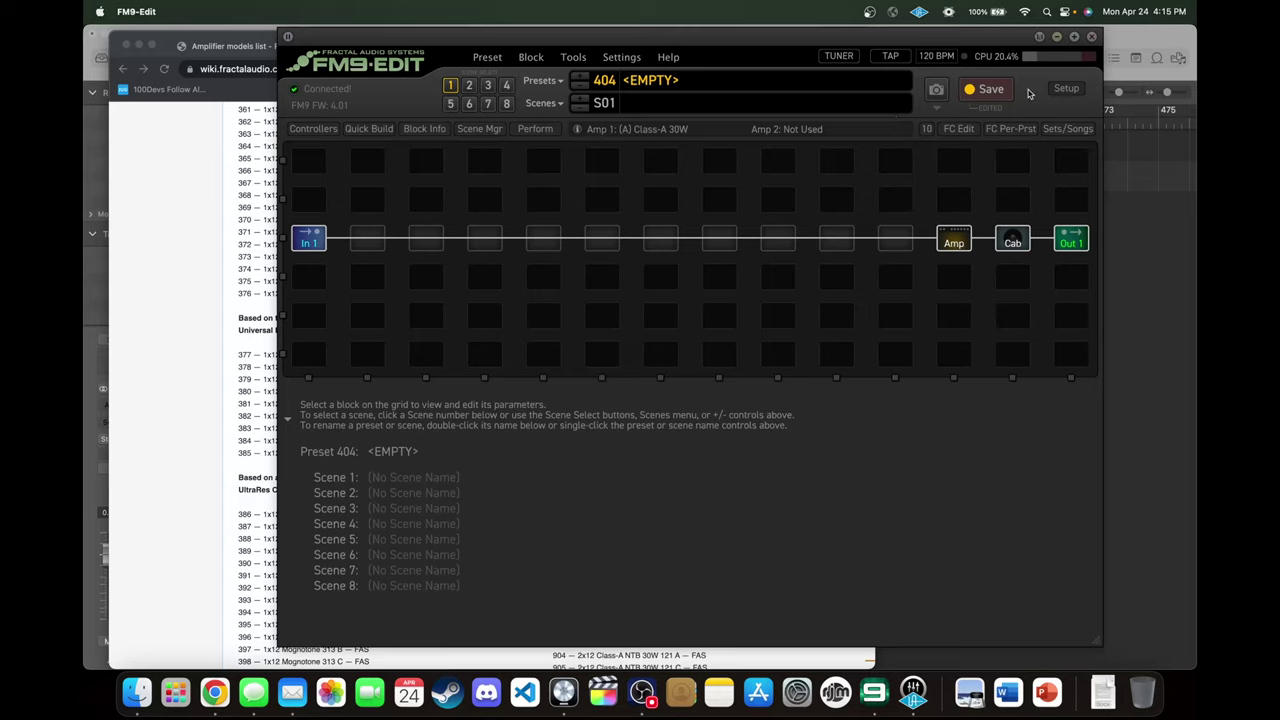
{"action": "left_click", "coordinate": [992, 90]}
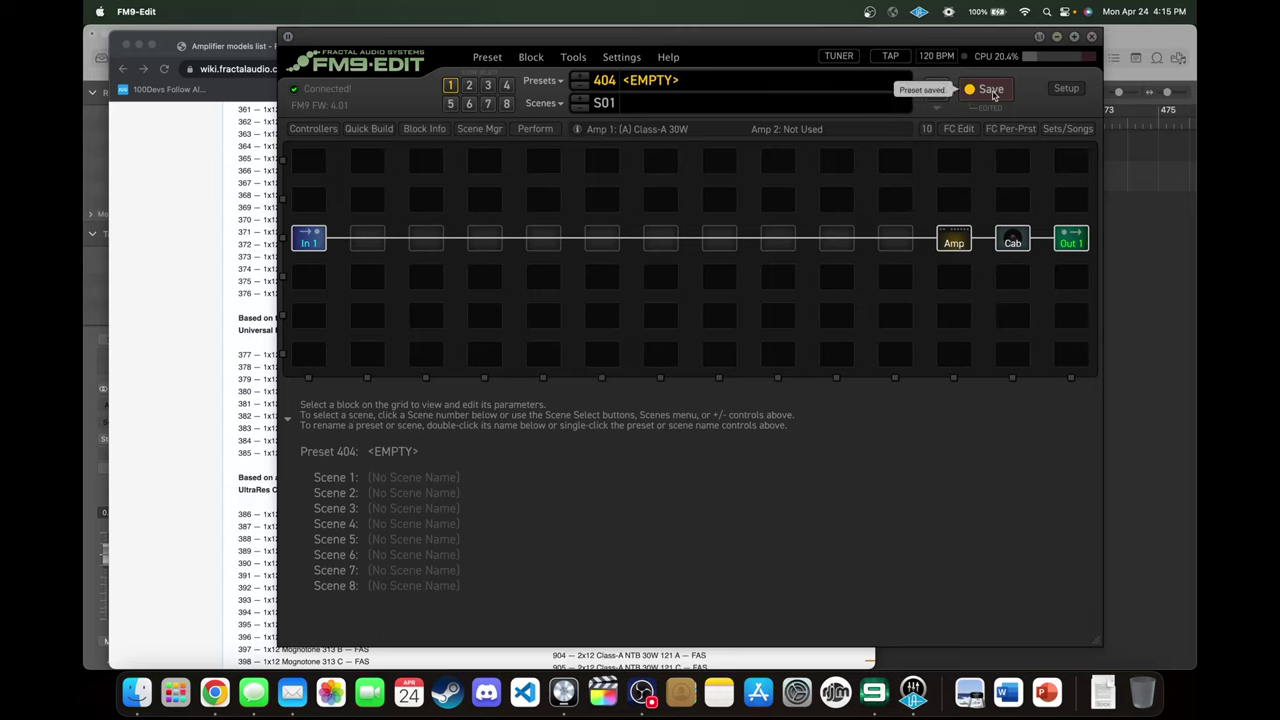
Rename preset 404 to "Demo" and save it, then reload it from the preset list.
{"action": "left_click", "coordinate": [709, 80]}
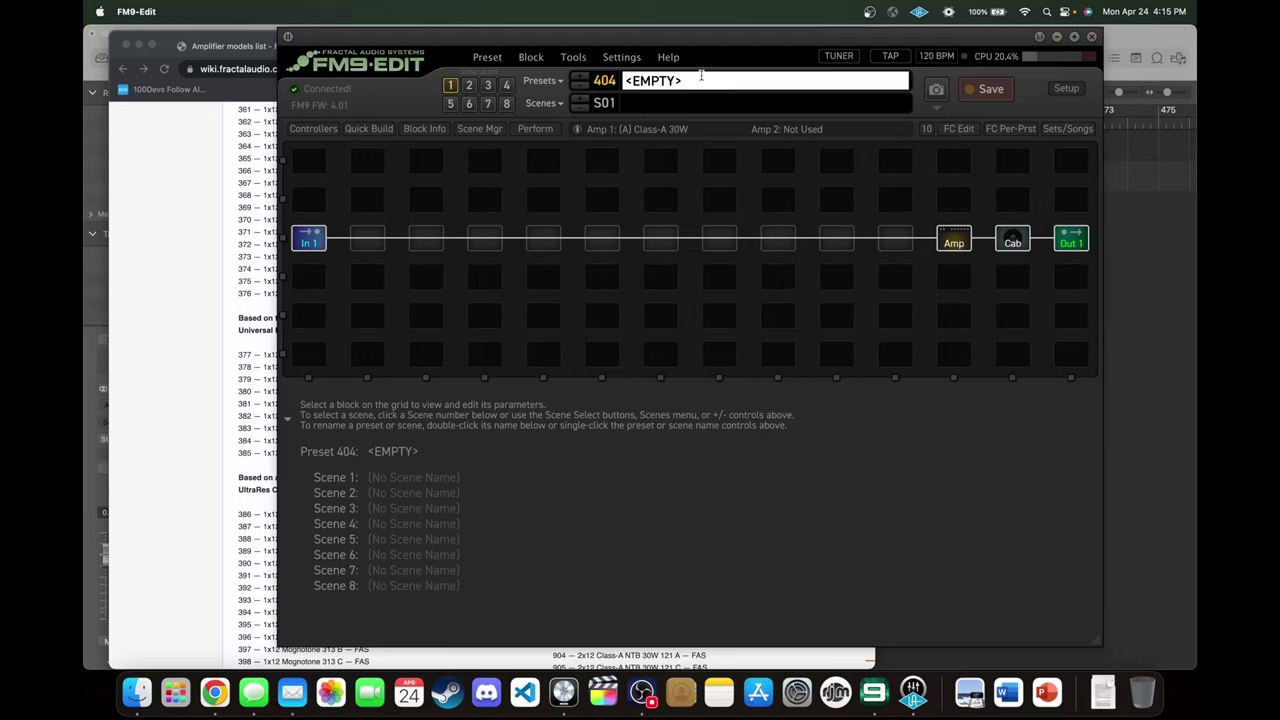
{"action": "key", "text": "BackSpace"}
{"action": "key", "text": "BackSpace"}
{"action": "key", "text": "BackSpace"}
{"action": "key", "text": "BackSpace"}
{"action": "type", "text": "Demo"}
{"action": "left_click", "coordinate": [993, 90]}
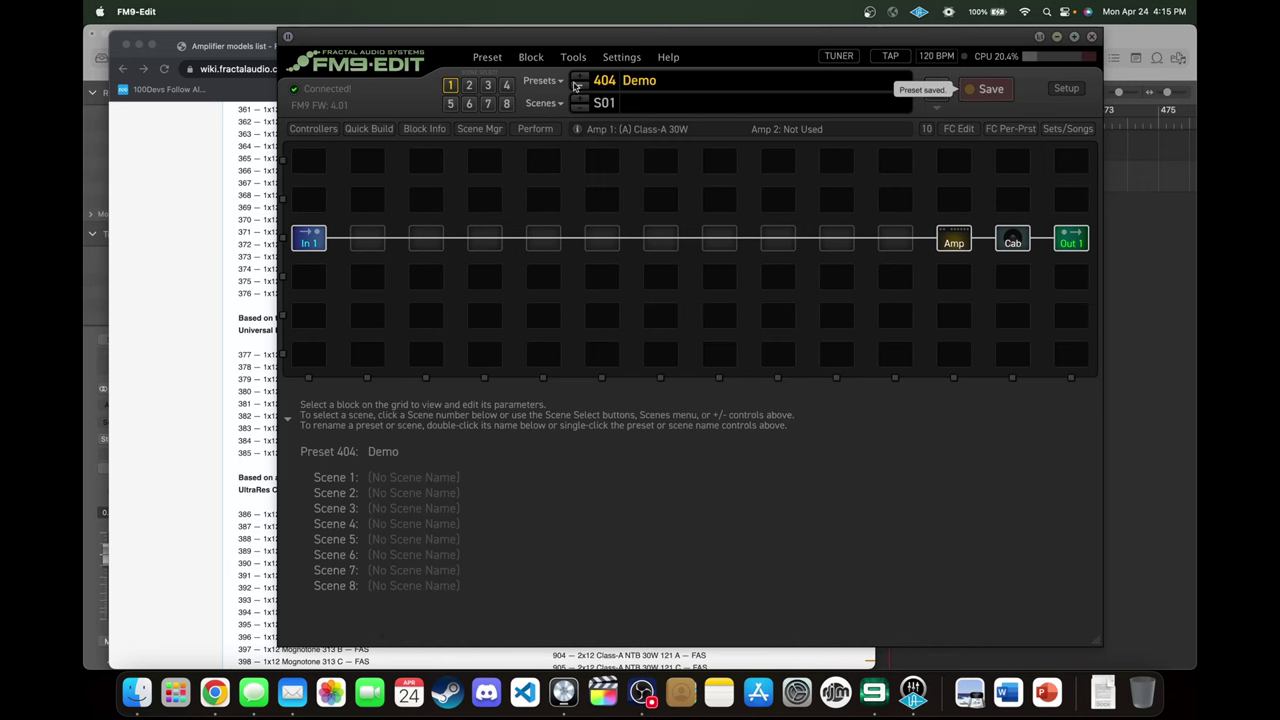
{"action": "left_click", "coordinate": [543, 80]}
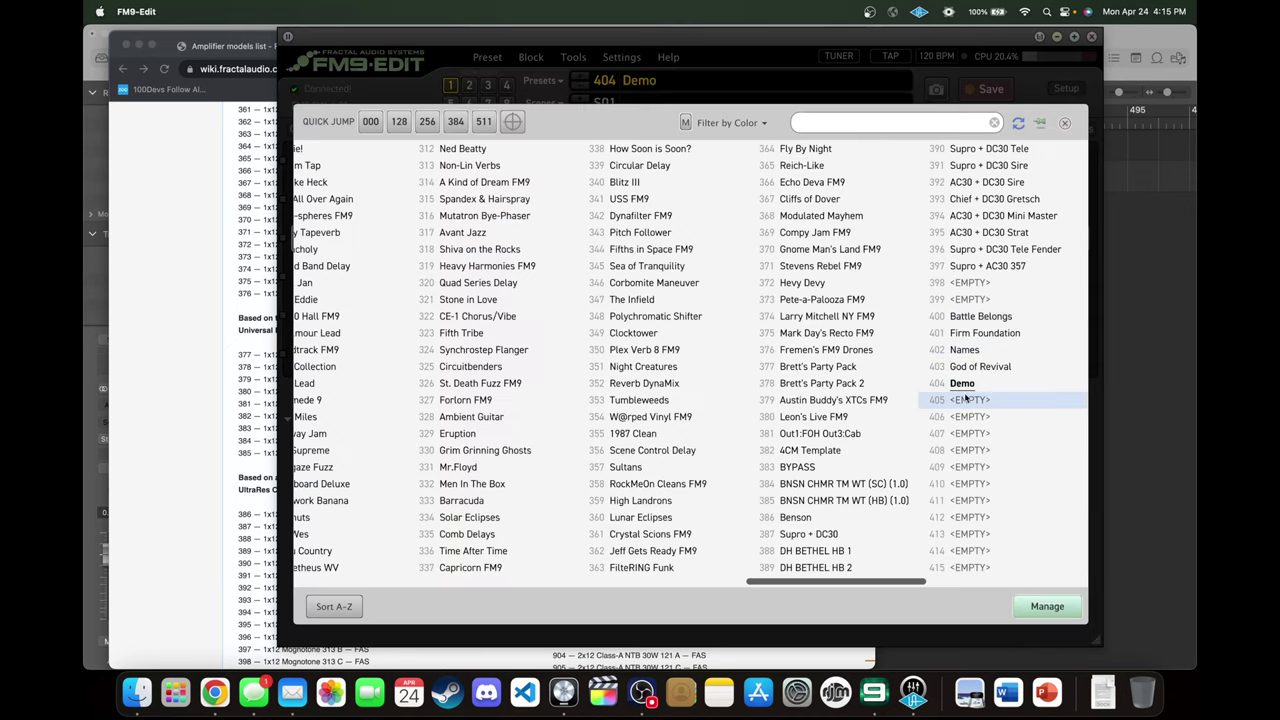
{"action": "left_click", "coordinate": [966, 385]}
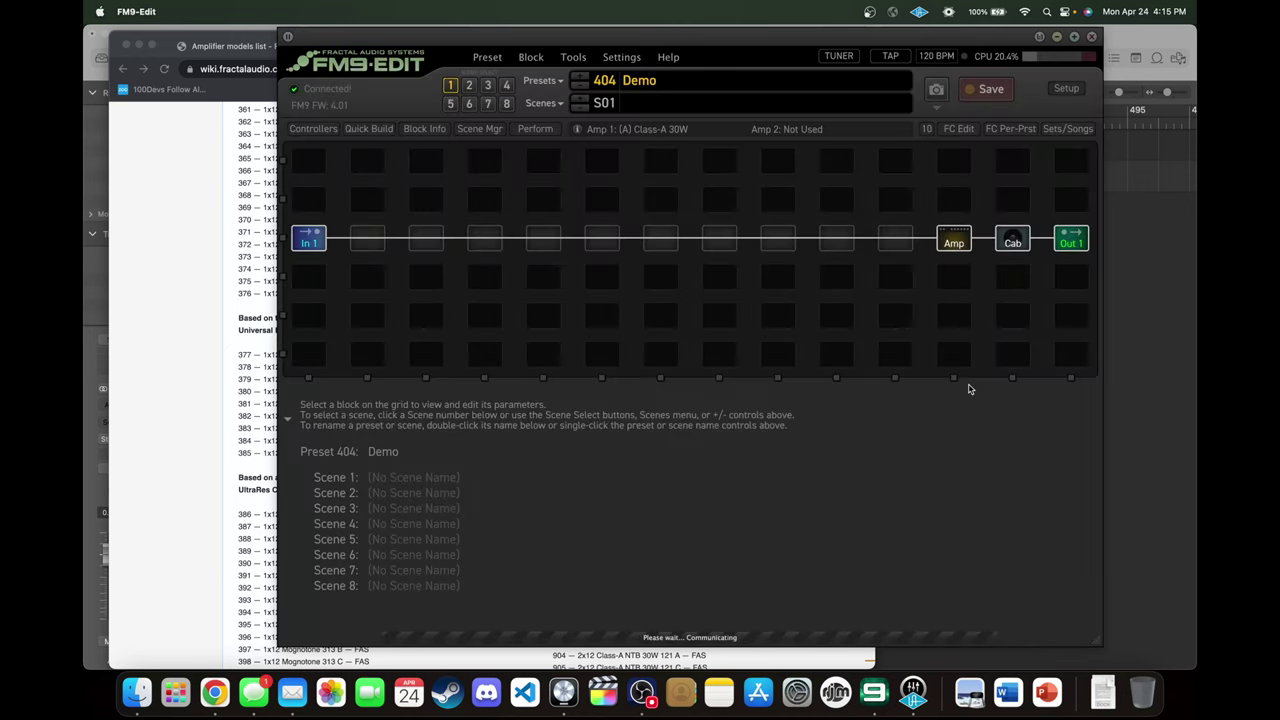
In Chrome, examine the wiki's 2x12 Class-A cabinets based on the Vox AC30, highlighting the number of the 57 C entry.
{"action": "key", "text": "super+Tab"}
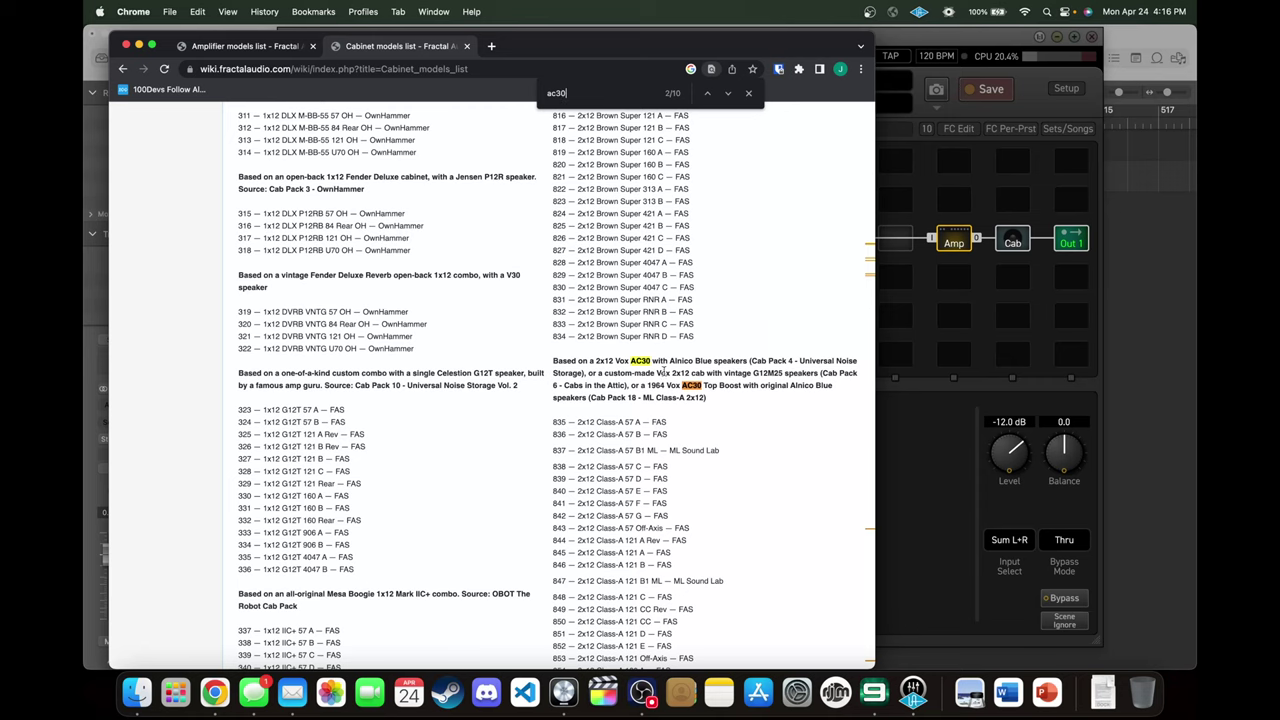
{"action": "scroll", "coordinate": [745, 378], "scroll_direction": "down", "scroll_amount": 3}
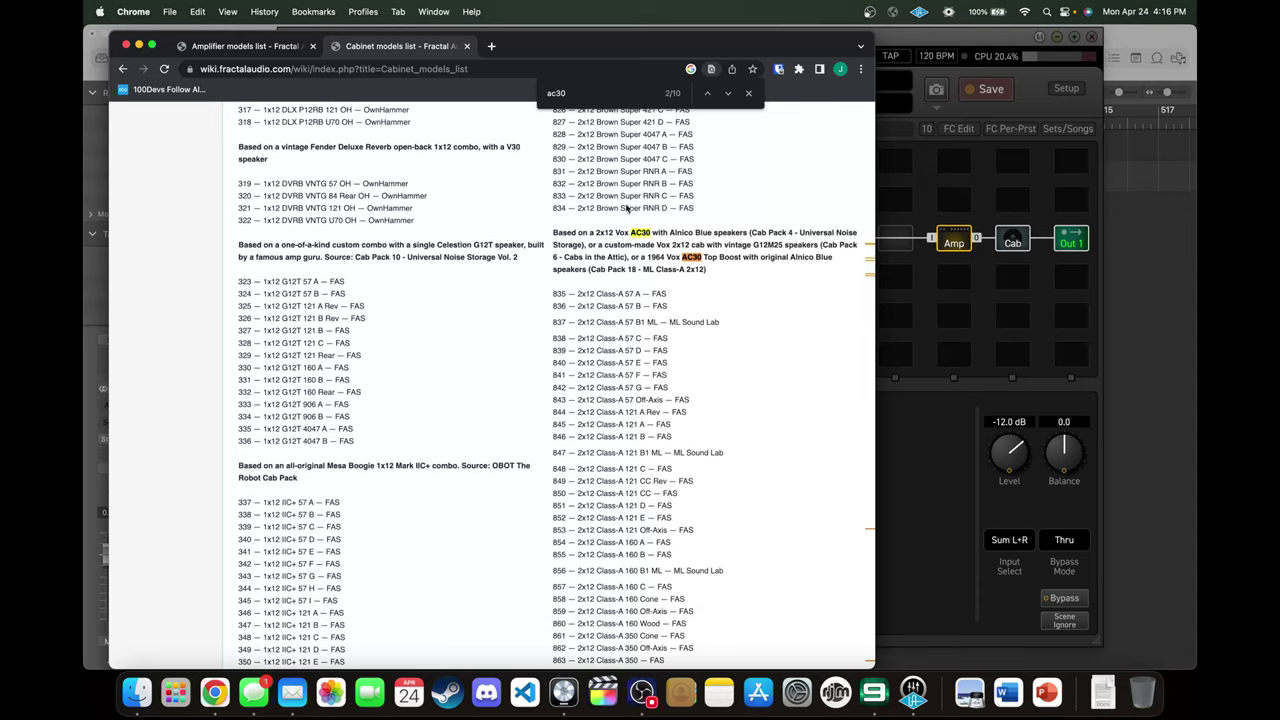
{"action": "scroll", "coordinate": [637, 338], "scroll_direction": "down", "scroll_amount": 2}
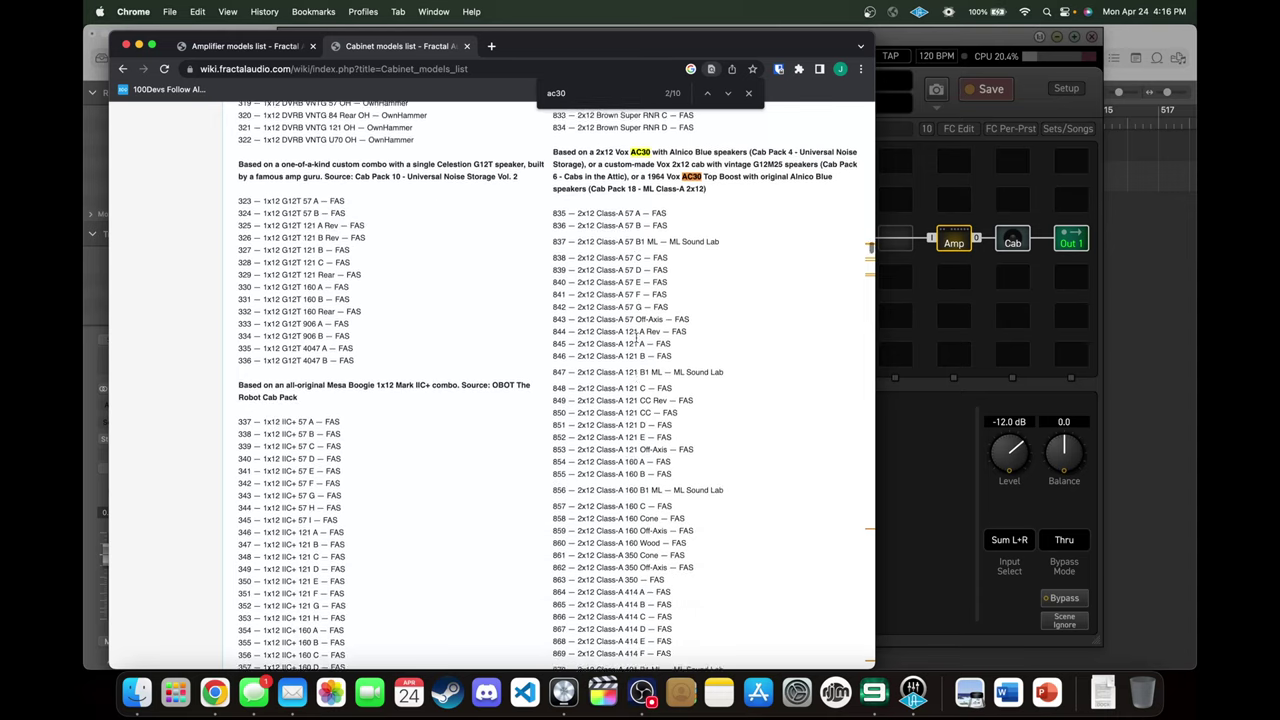
{"action": "mouse_move", "coordinate": [620, 286]}
{"action": "left_mouse_down"}
{"action": "mouse_move", "coordinate": [650, 286]}
{"action": "mouse_move", "coordinate": [624, 304]}
{"action": "left_mouse_up"}
{"action": "left_click", "coordinate": [640, 285]}
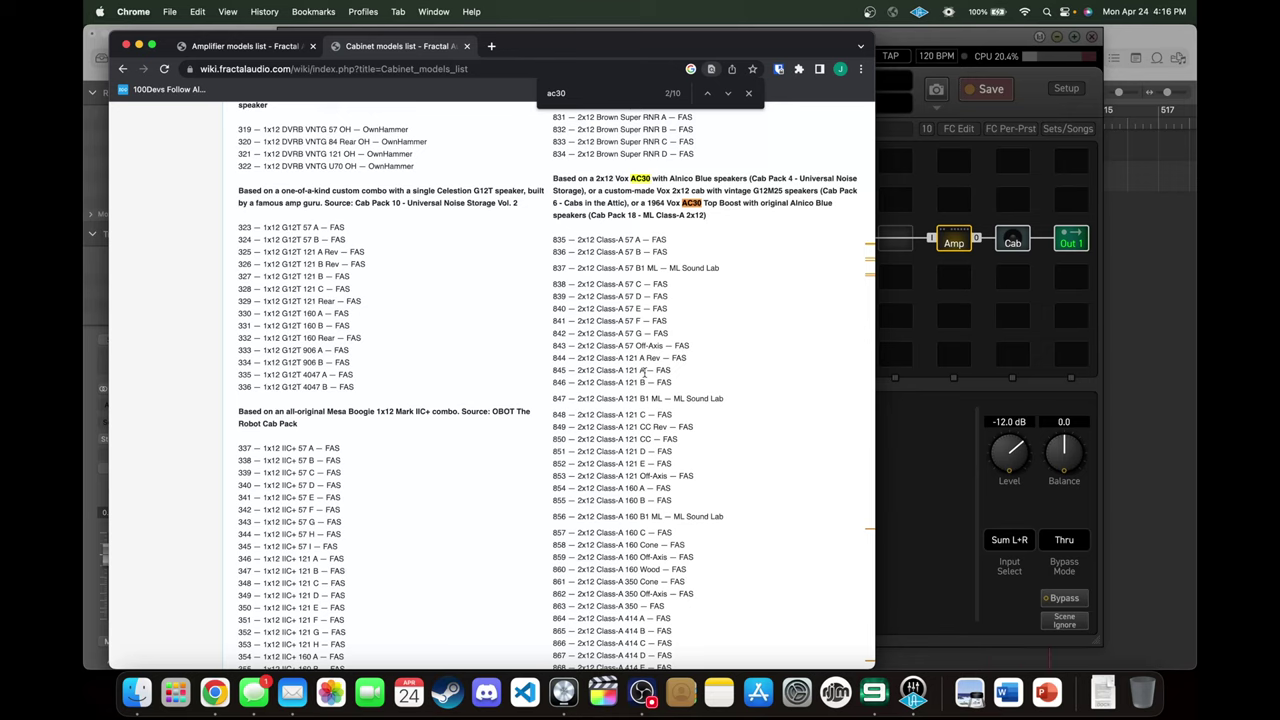
{"action": "scroll", "coordinate": [675, 543], "scroll_direction": "down", "scroll_amount": 1}
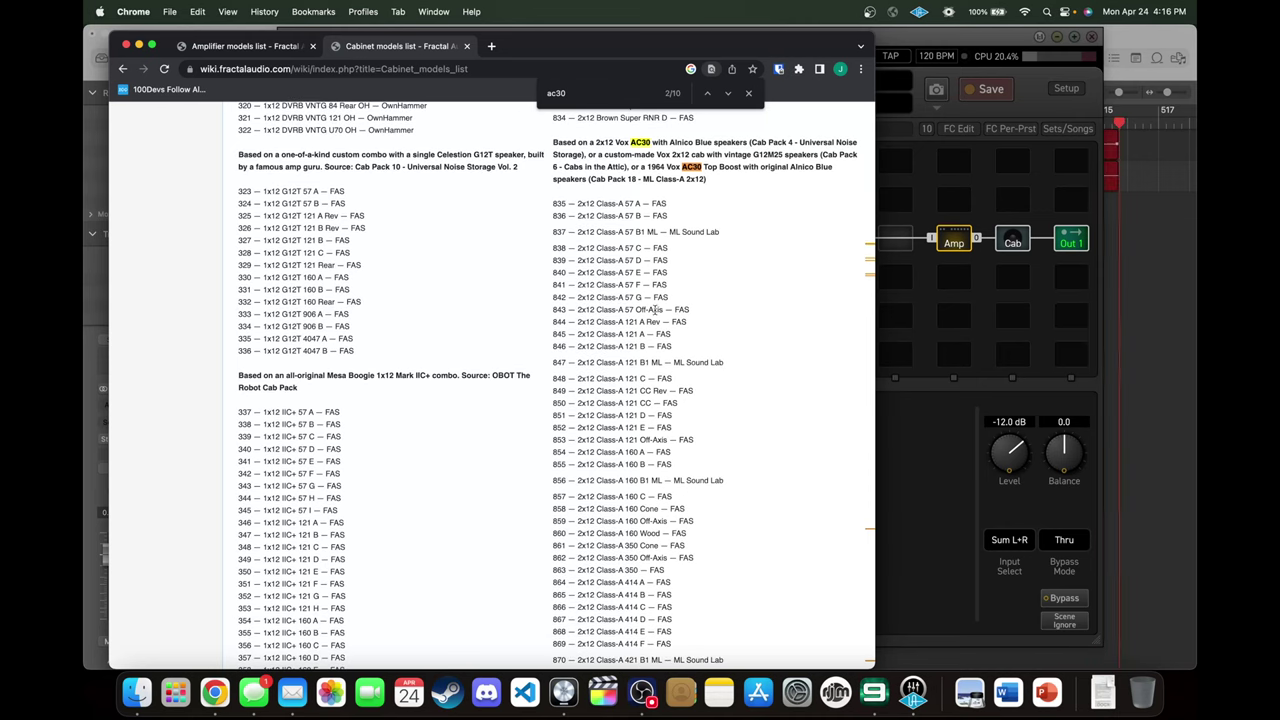
{"action": "left_click_drag", "start_coordinate": [595, 250], "coordinate": [626, 250]}
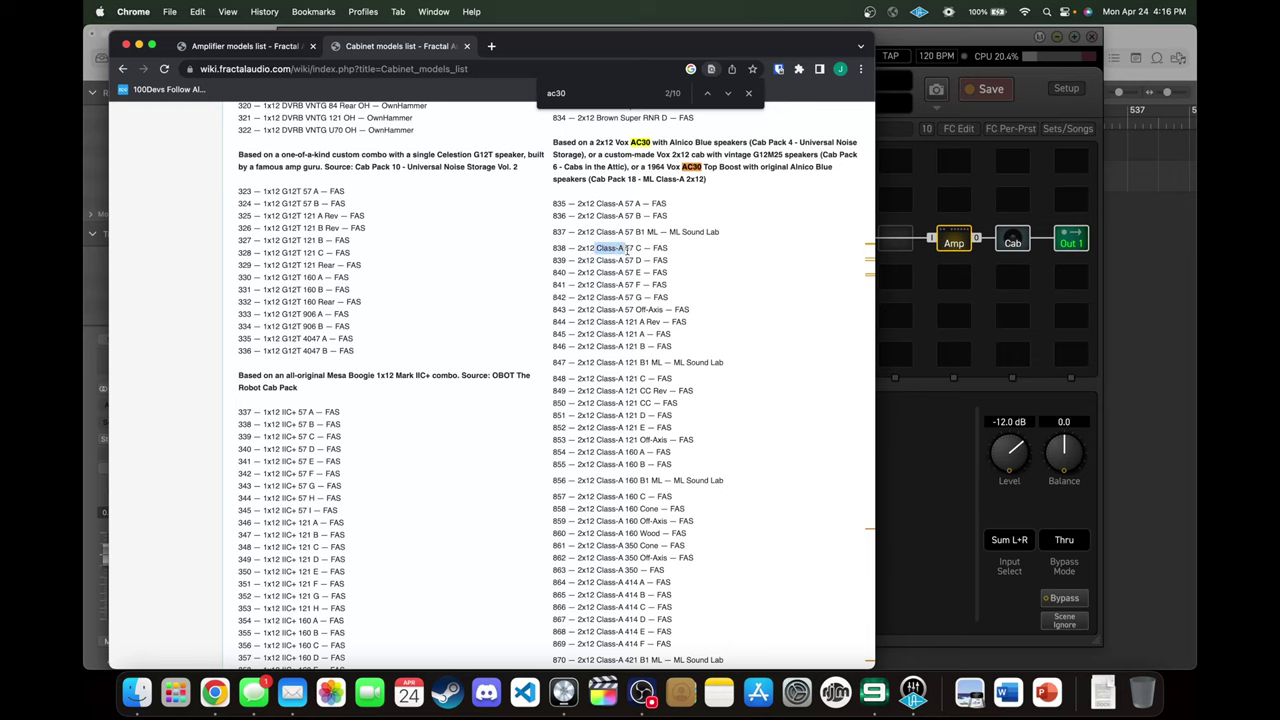
{"action": "left_click", "coordinate": [546, 257]}
{"action": "left_click_drag", "start_coordinate": [548, 255], "coordinate": [565, 250]}
{"action": "left_click", "coordinate": [571, 250]}
In FM9-Edit, search the Cab 1 IR list for 838 and assign 2x12 Class-A 57 C, checking it against the wiki.
{"action": "left_click", "coordinate": [1013, 240]}
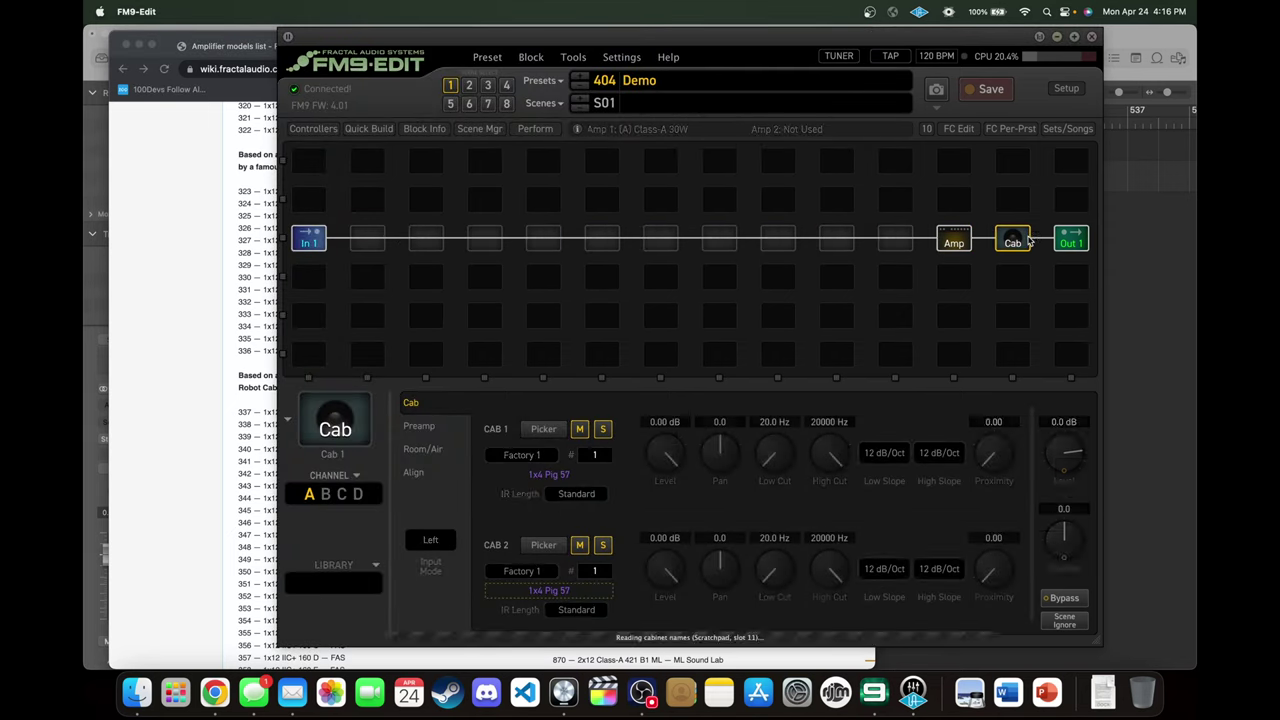
{"action": "left_click", "coordinate": [544, 430]}
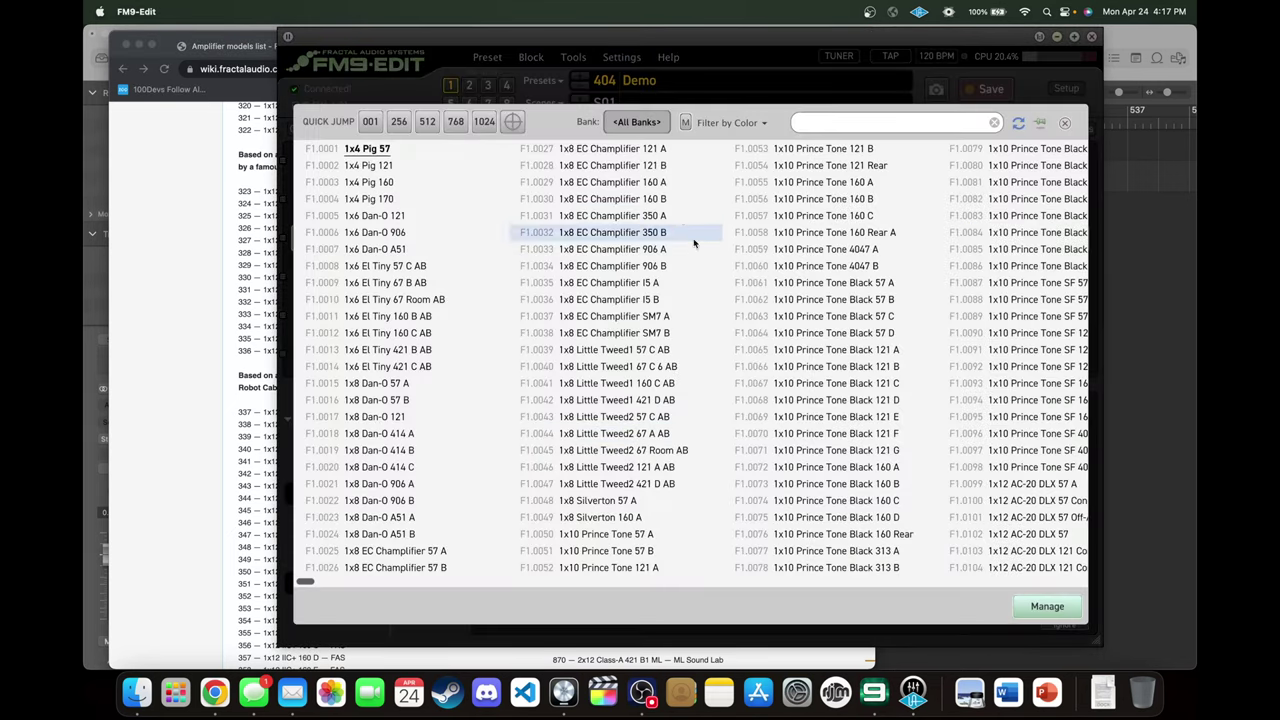
{"action": "left_click", "coordinate": [851, 126]}
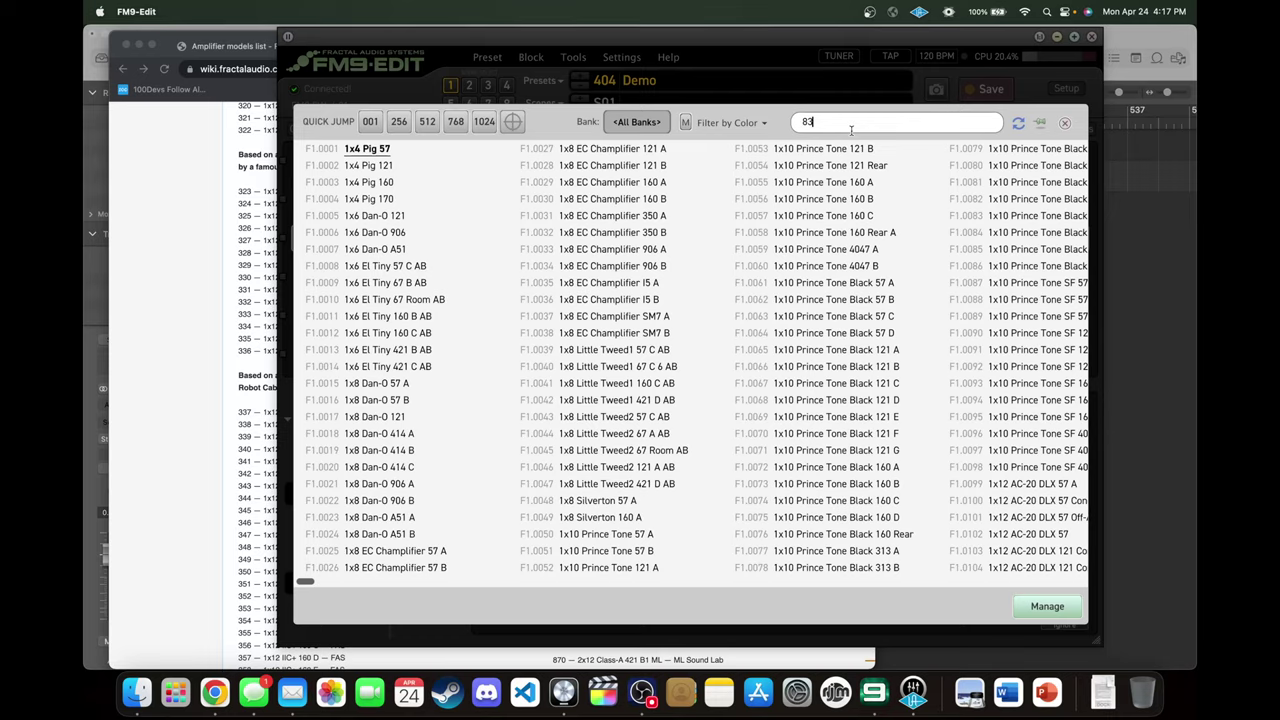
{"action": "key", "text": "Return"}
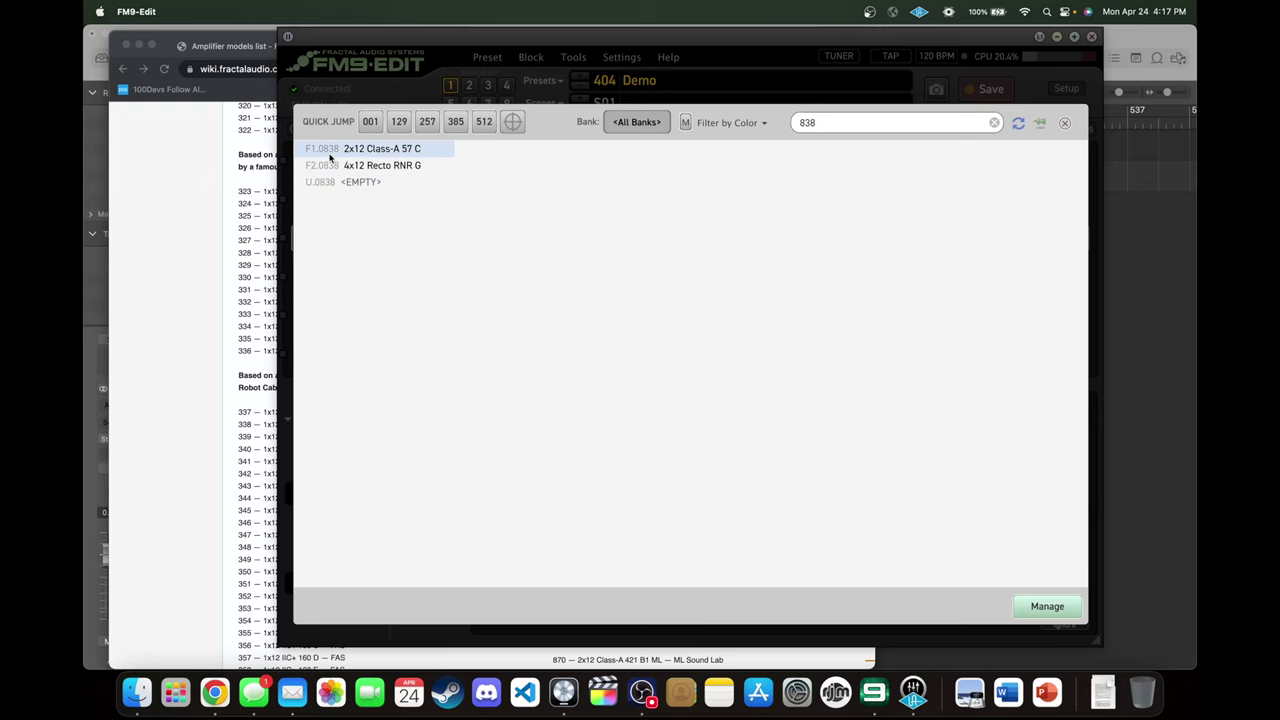
{"action": "left_click", "coordinate": [178, 303]}
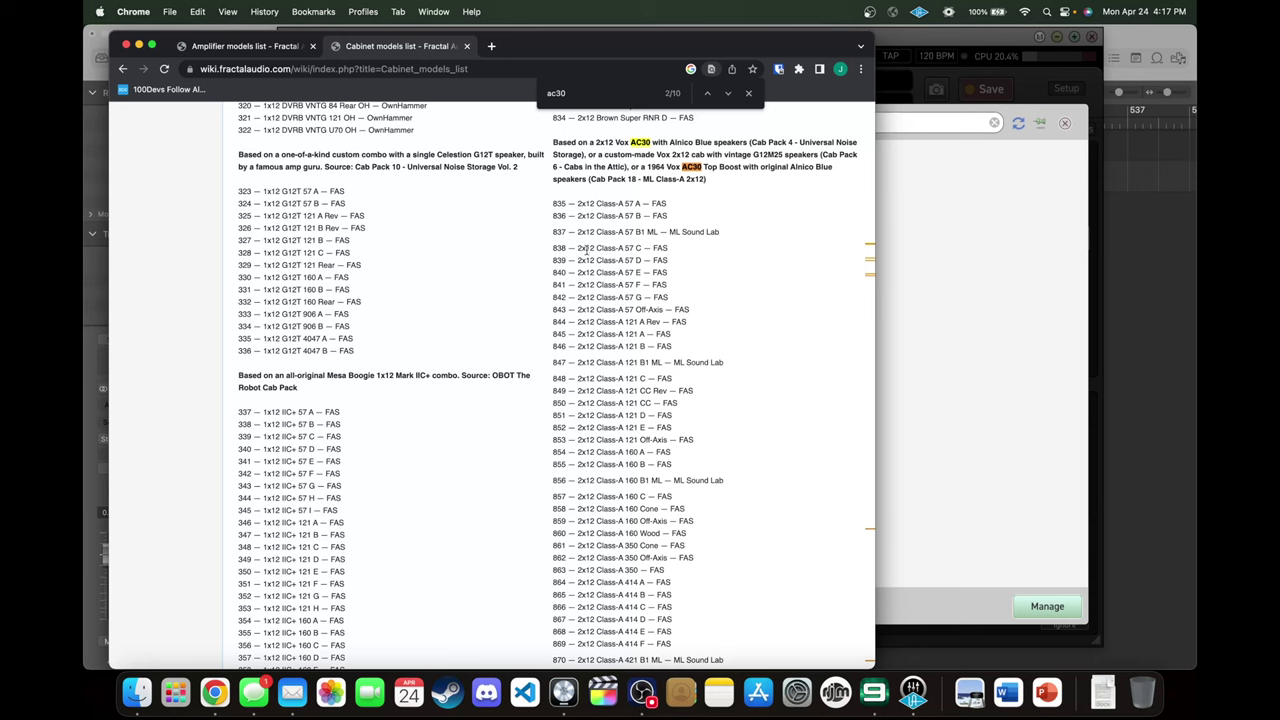
{"action": "left_click", "coordinate": [960, 280]}
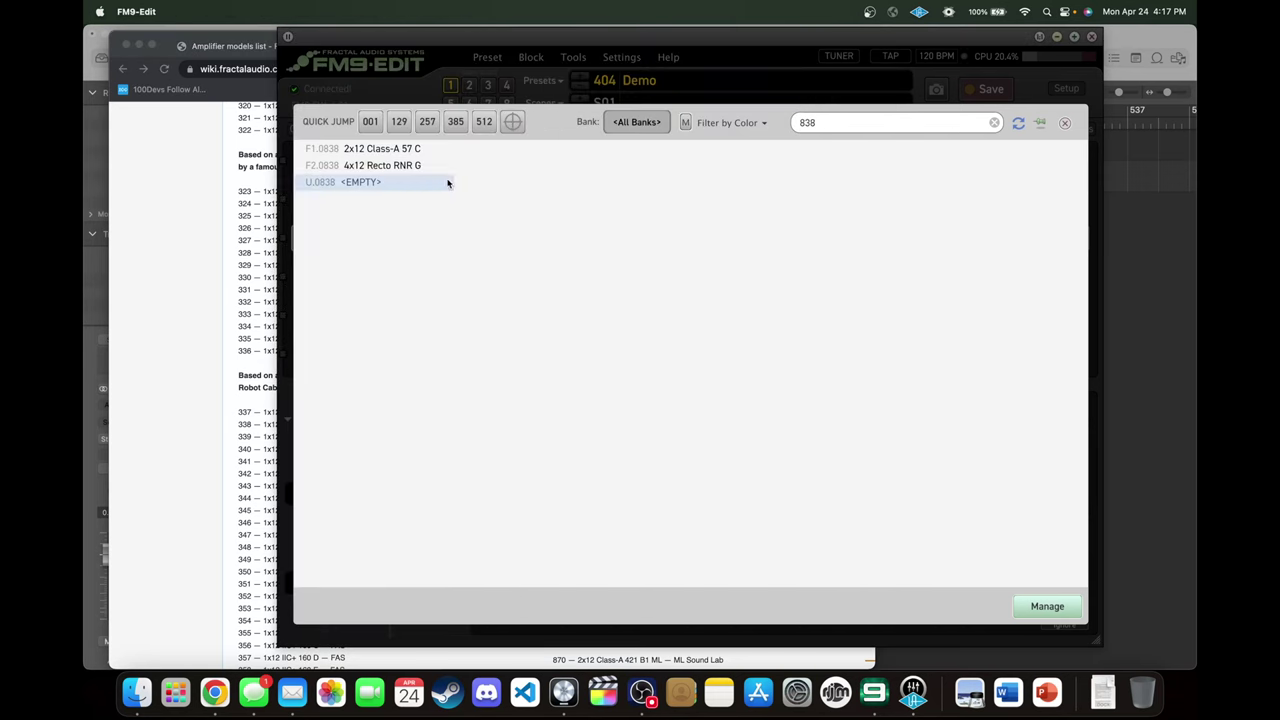
{"action": "double_click", "coordinate": [404, 154]}
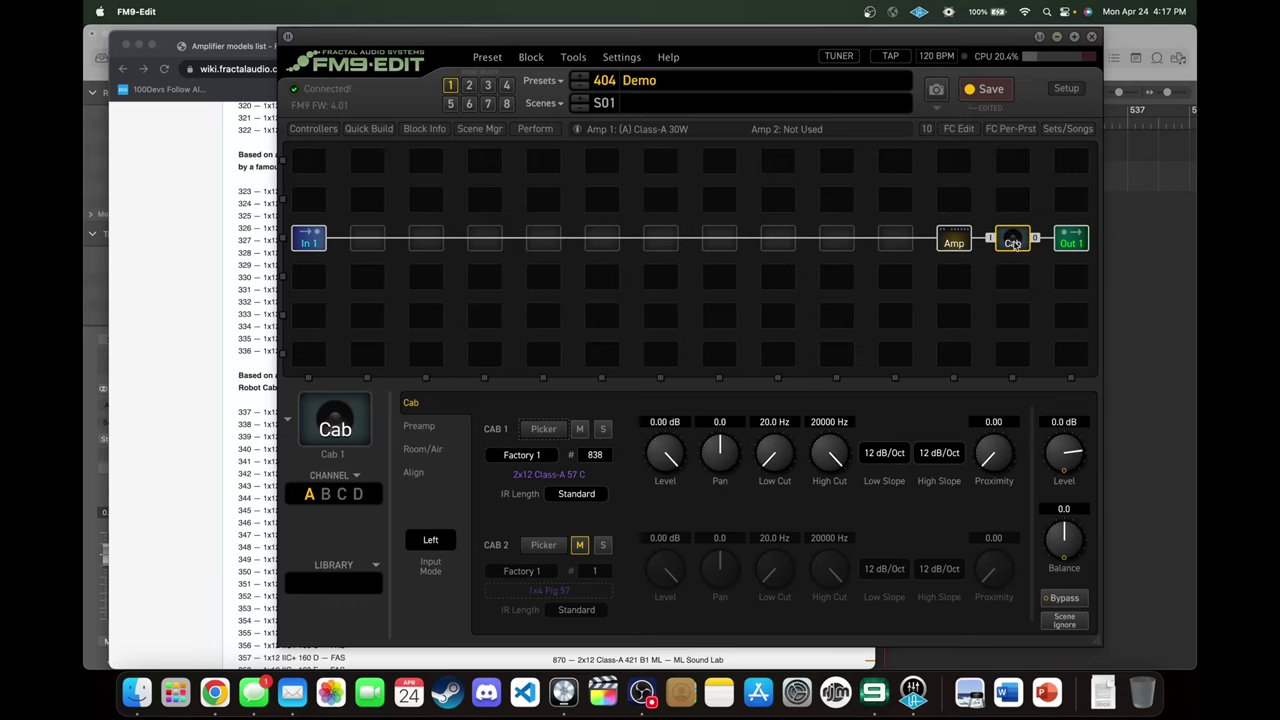
Review the Amp and Cab blocks' settings and check the signal meters in Universal Audio's Console.
{"action": "left_click", "coordinate": [954, 241]}
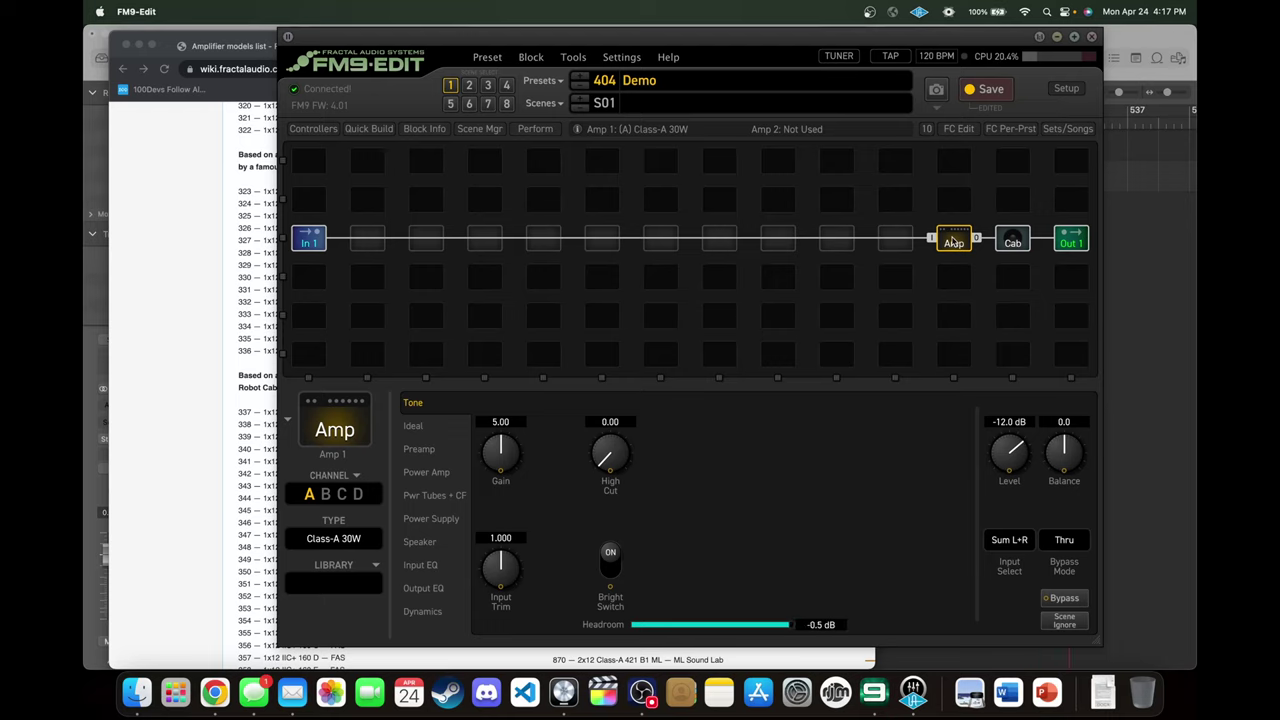
{"action": "left_click", "coordinate": [1013, 241]}
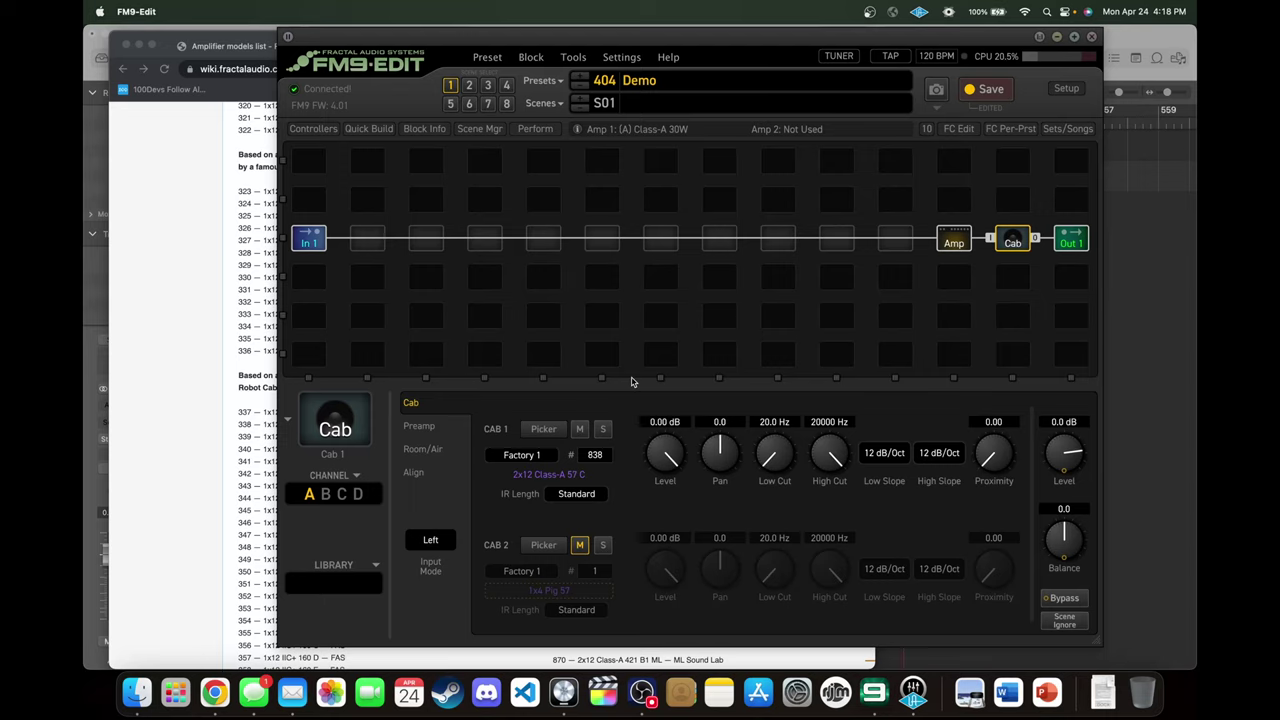
{"action": "key", "text": "Left"}
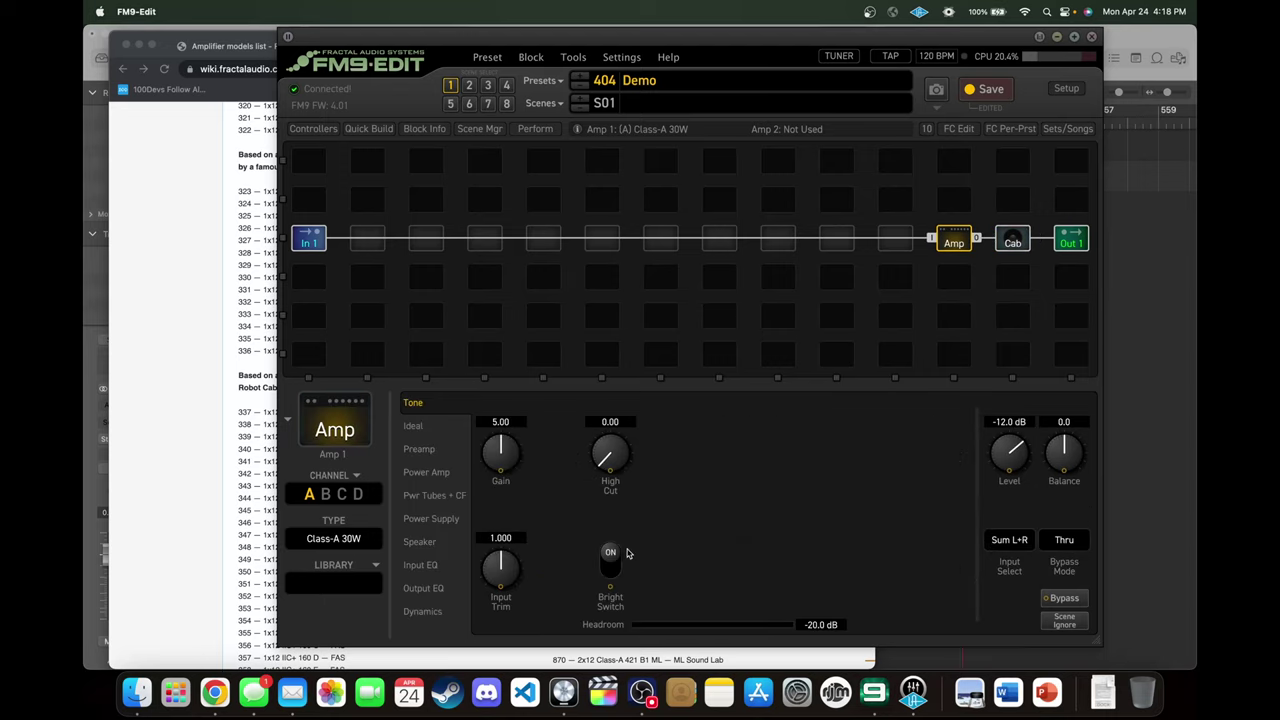
{"action": "key", "text": "super+Tab"}
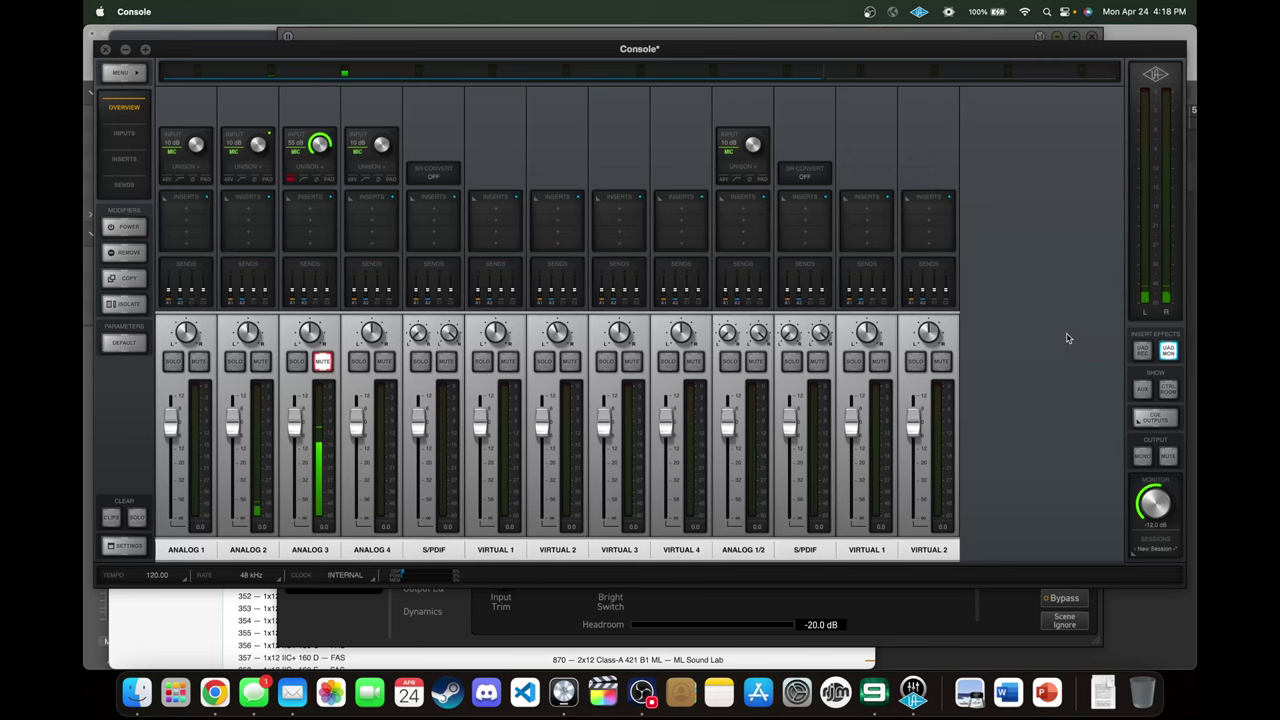
{"action": "left_click", "coordinate": [953, 628]}
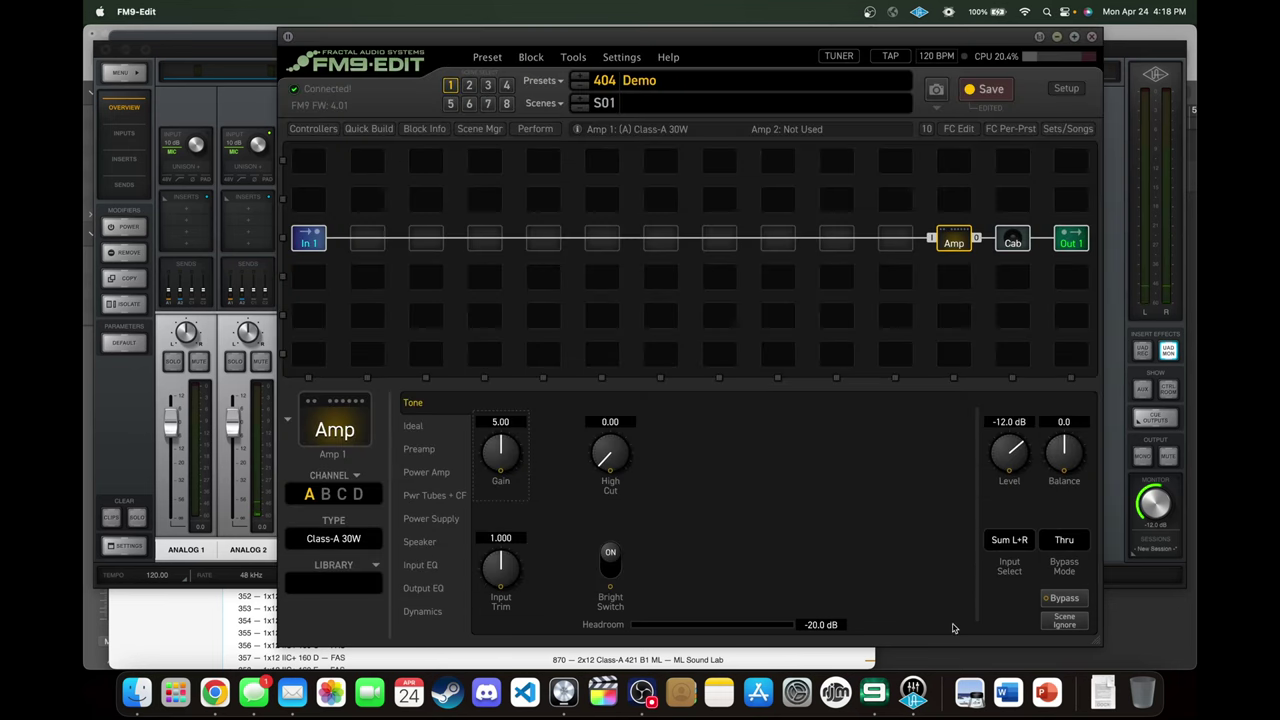
Tune the Amp block's level against Console's output meters, trying -6.6, -3.8, -9.2, -0.9 and -13.0 dB before setting -1.6 dB.
{"action": "left_click", "coordinate": [944, 240]}
{"action": "left_click_drag", "start_coordinate": [1003, 459], "coordinate": [1009, 455]}
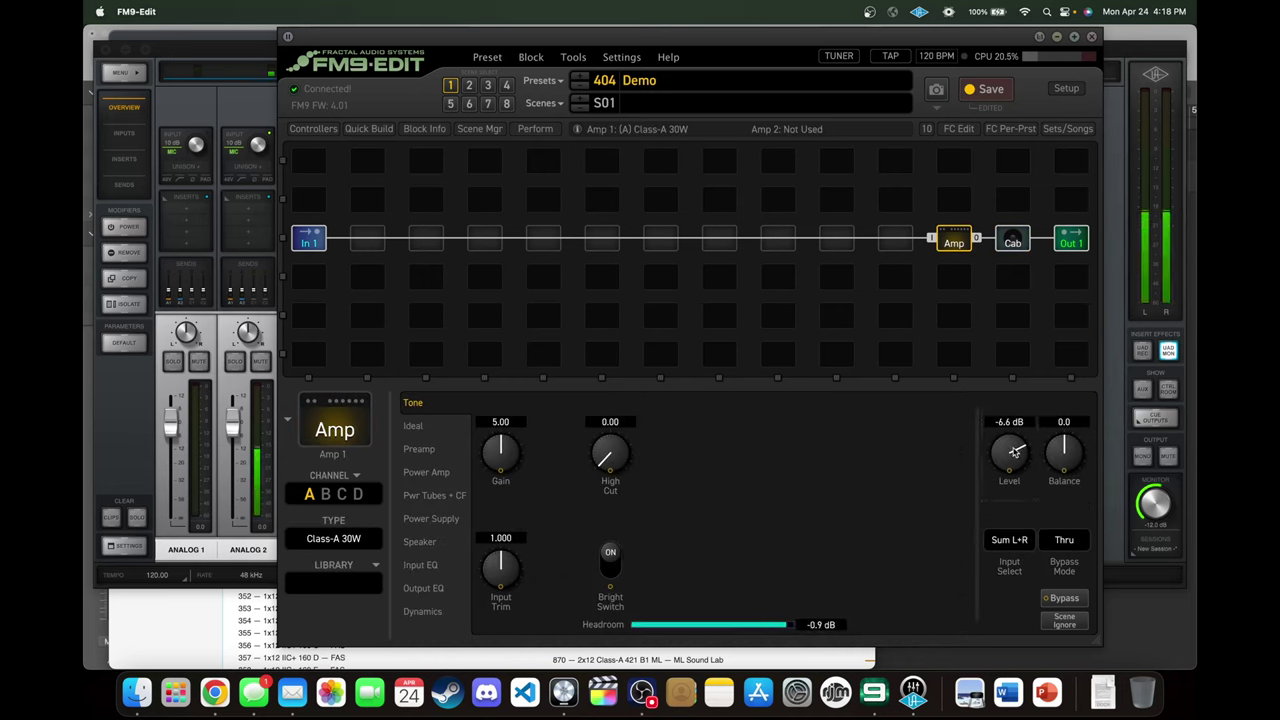
{"action": "left_click", "coordinate": [1115, 327]}
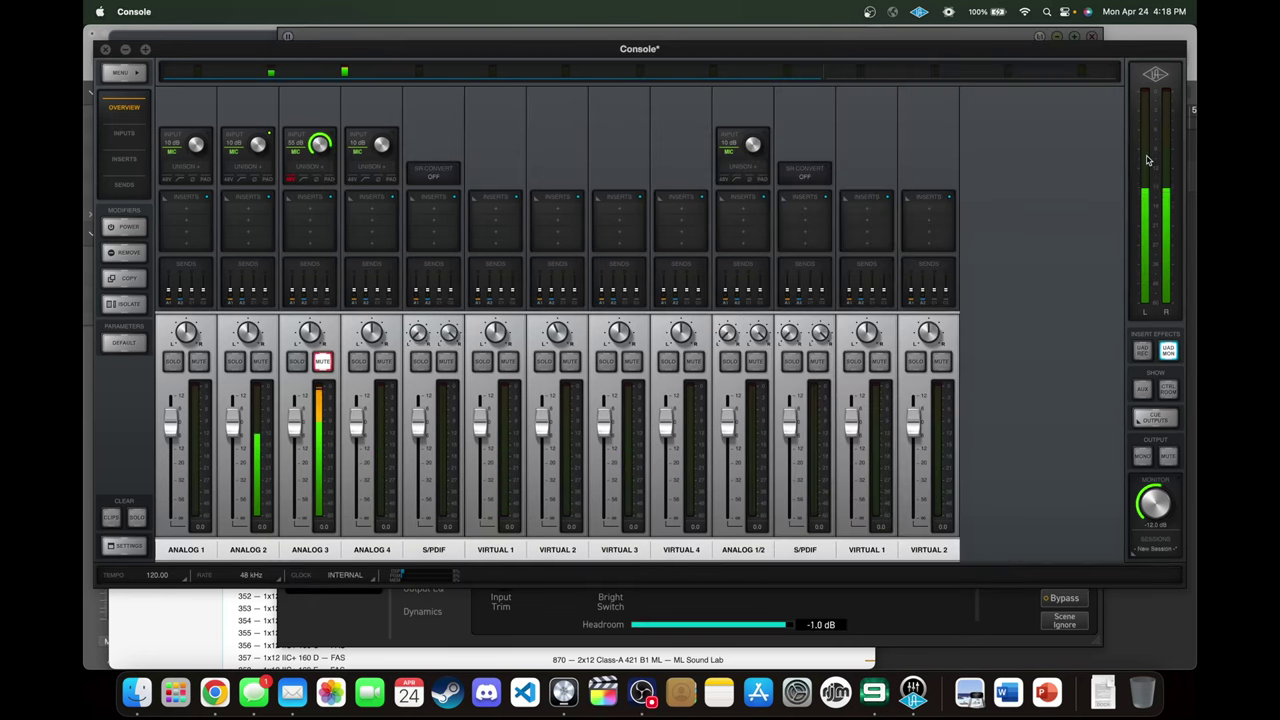
{"action": "left_click", "coordinate": [969, 692]}
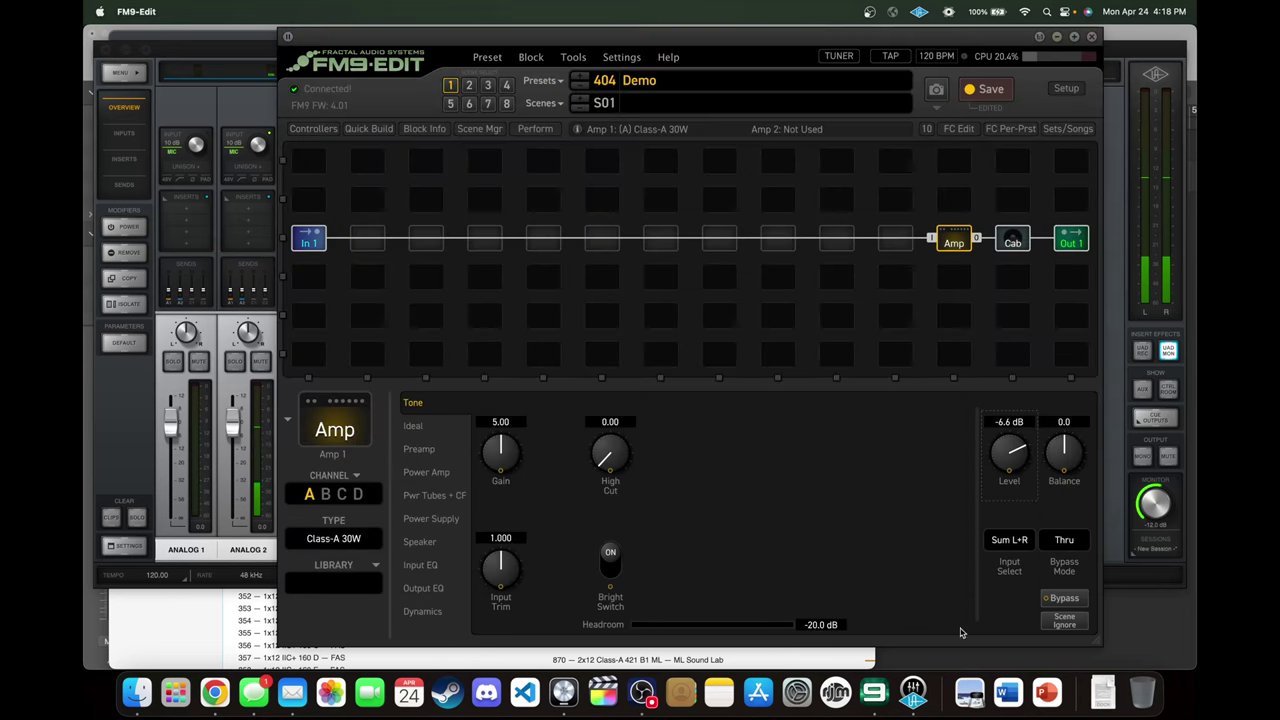
{"action": "left_click_drag", "start_coordinate": [1012, 466], "coordinate": [1015, 458]}
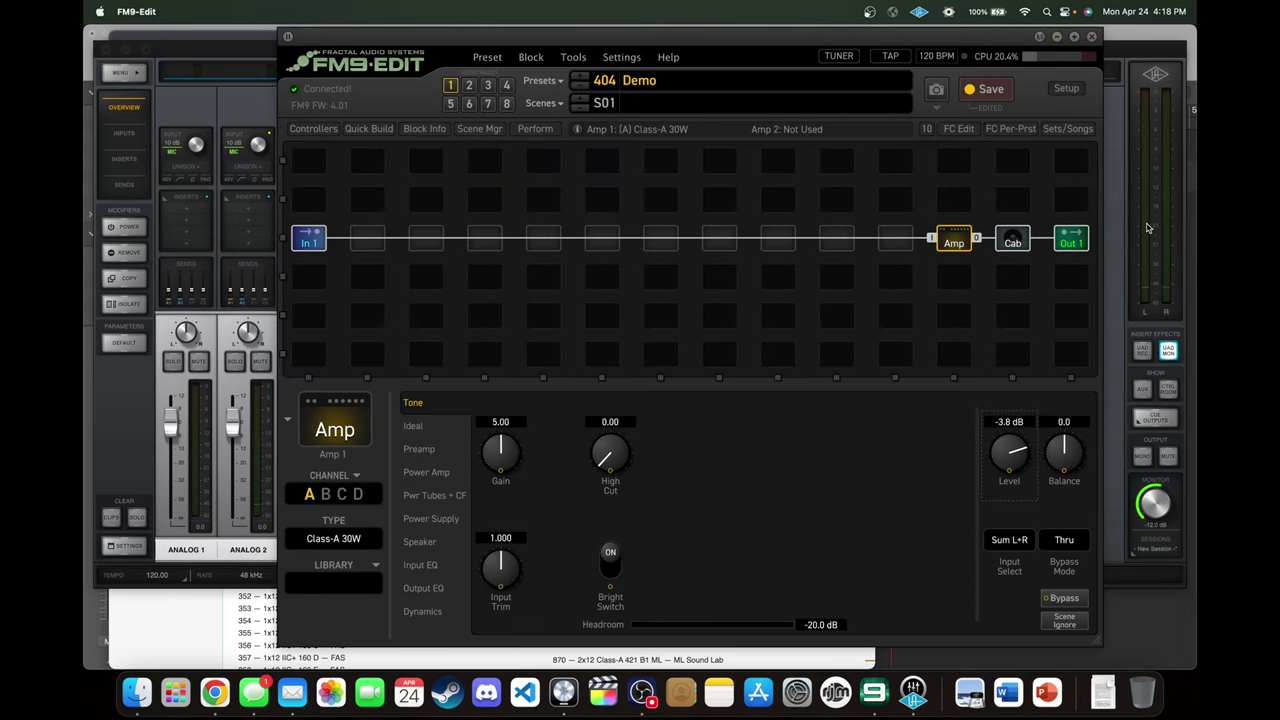
{"action": "left_click", "coordinate": [1168, 162]}
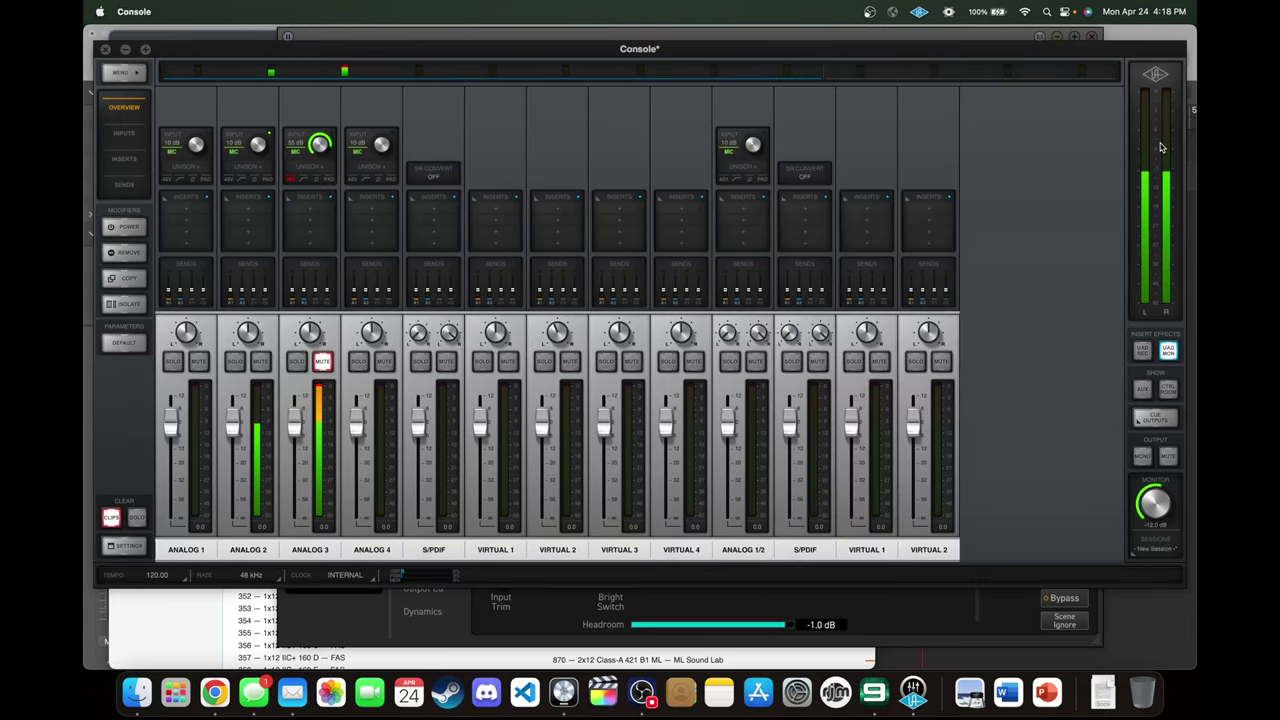
{"action": "left_click", "coordinate": [923, 621]}
{"action": "left_click_drag", "start_coordinate": [1012, 464], "coordinate": [1016, 455]}
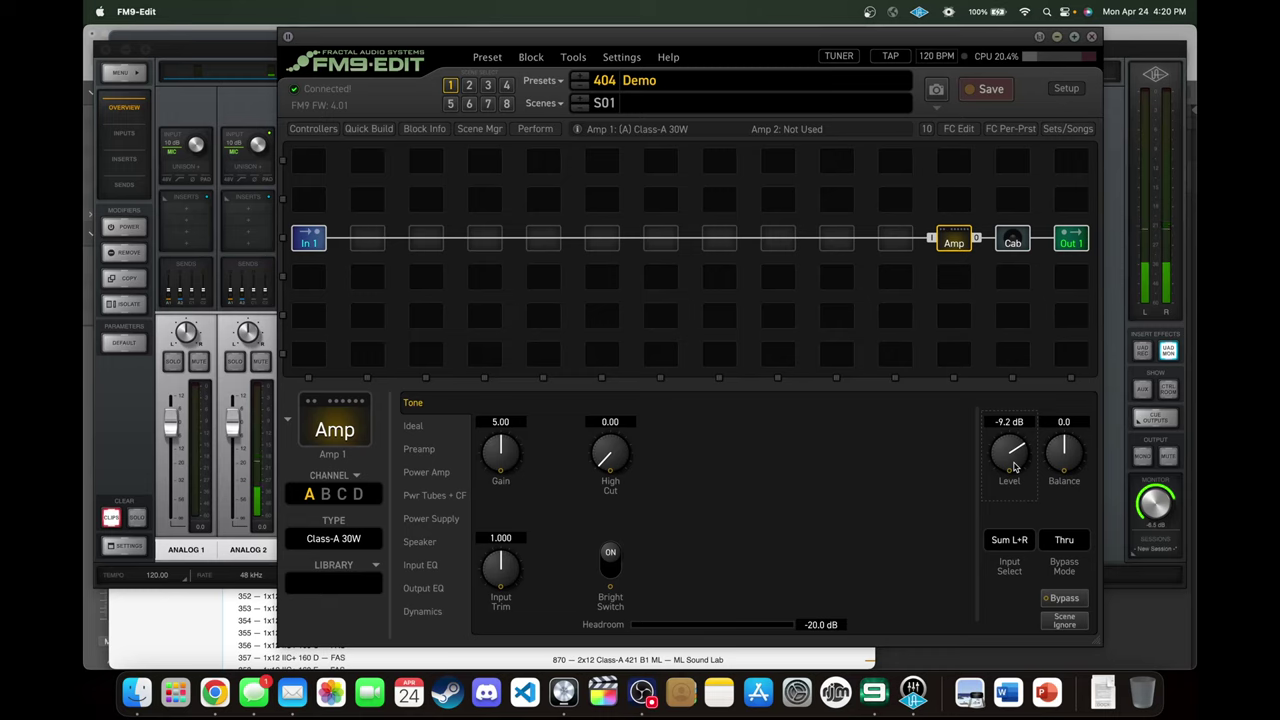
{"action": "left_click_drag", "start_coordinate": [1013, 467], "coordinate": [1033, 454]}
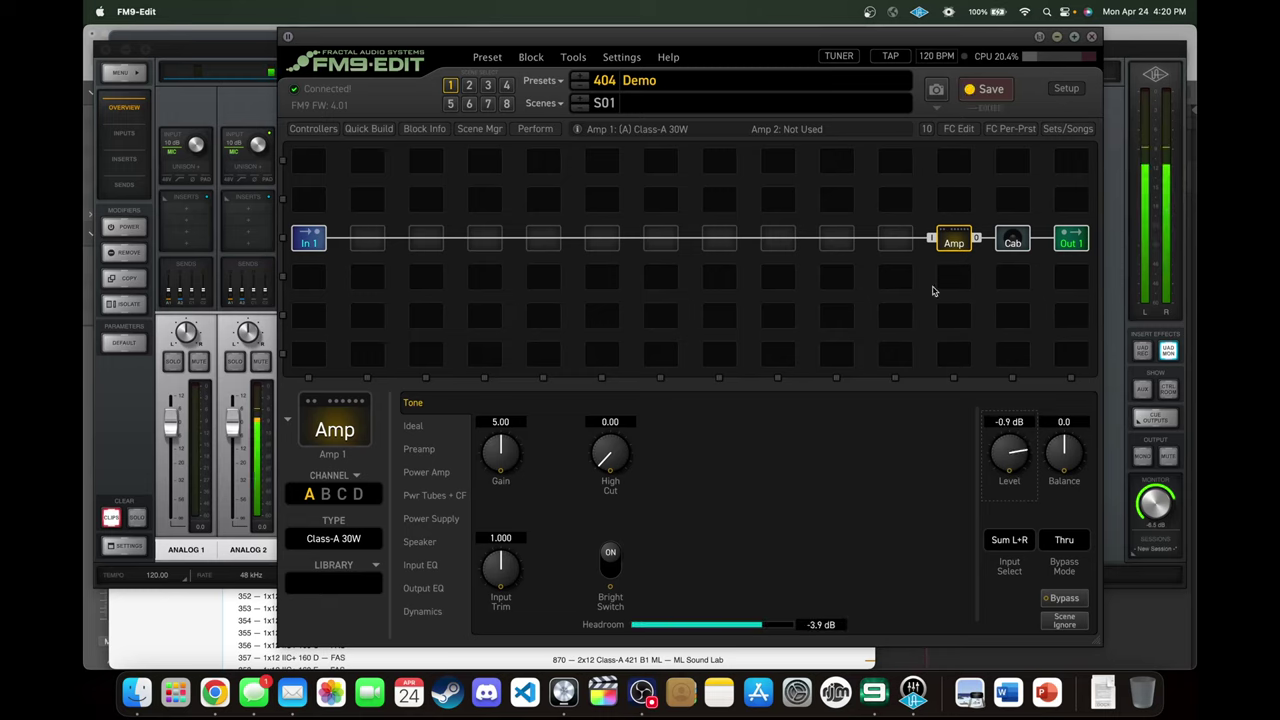
{"action": "left_click_drag", "start_coordinate": [1027, 446], "coordinate": [990, 478]}
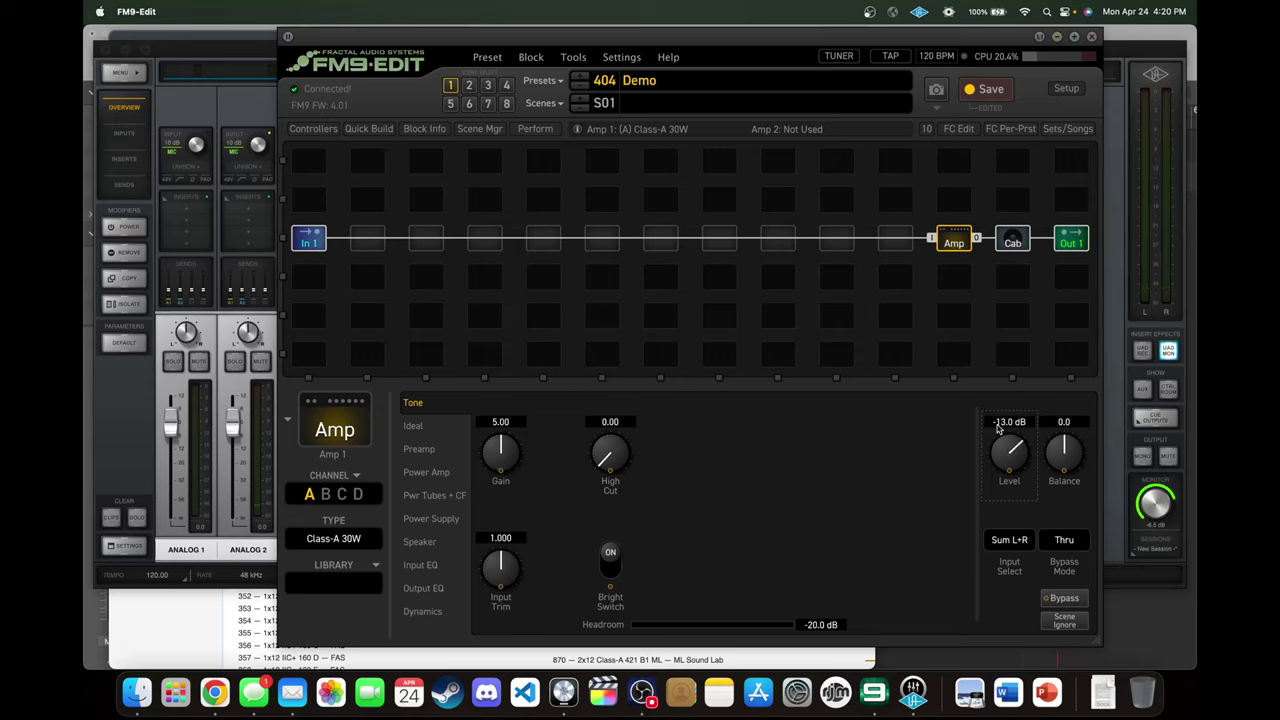
{"action": "left_click_drag", "start_coordinate": [1013, 466], "coordinate": [1040, 452]}
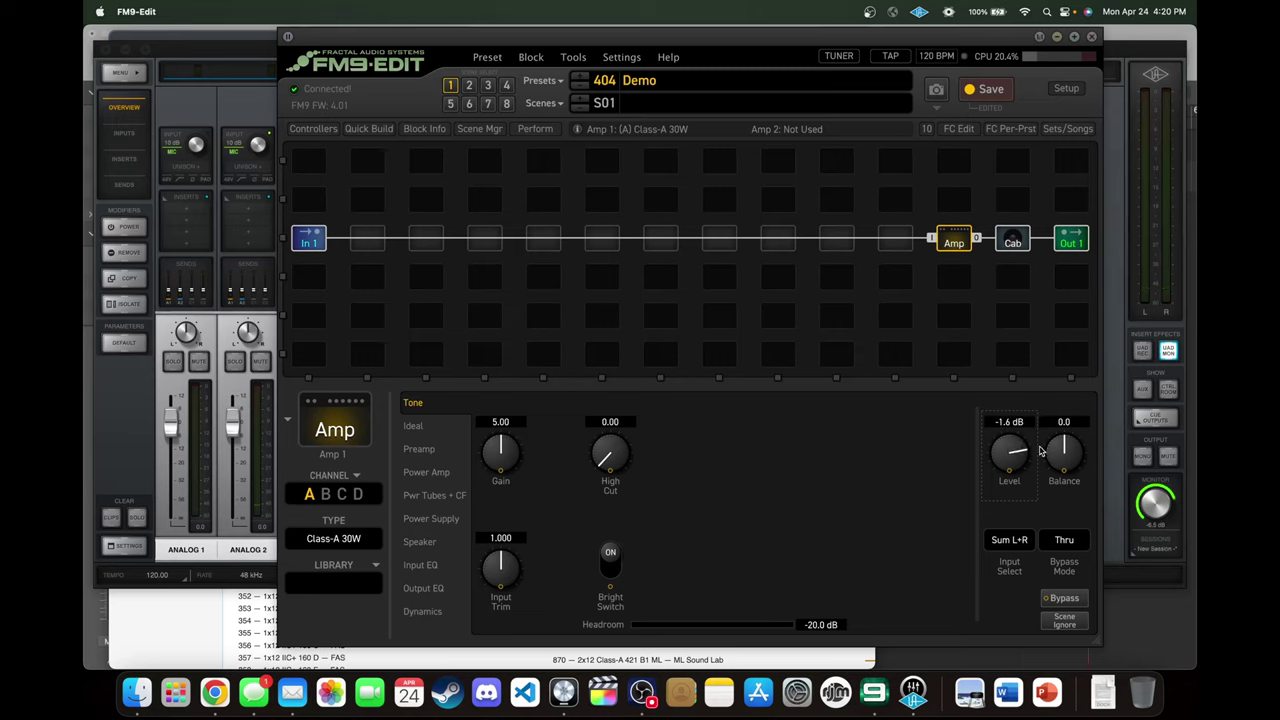
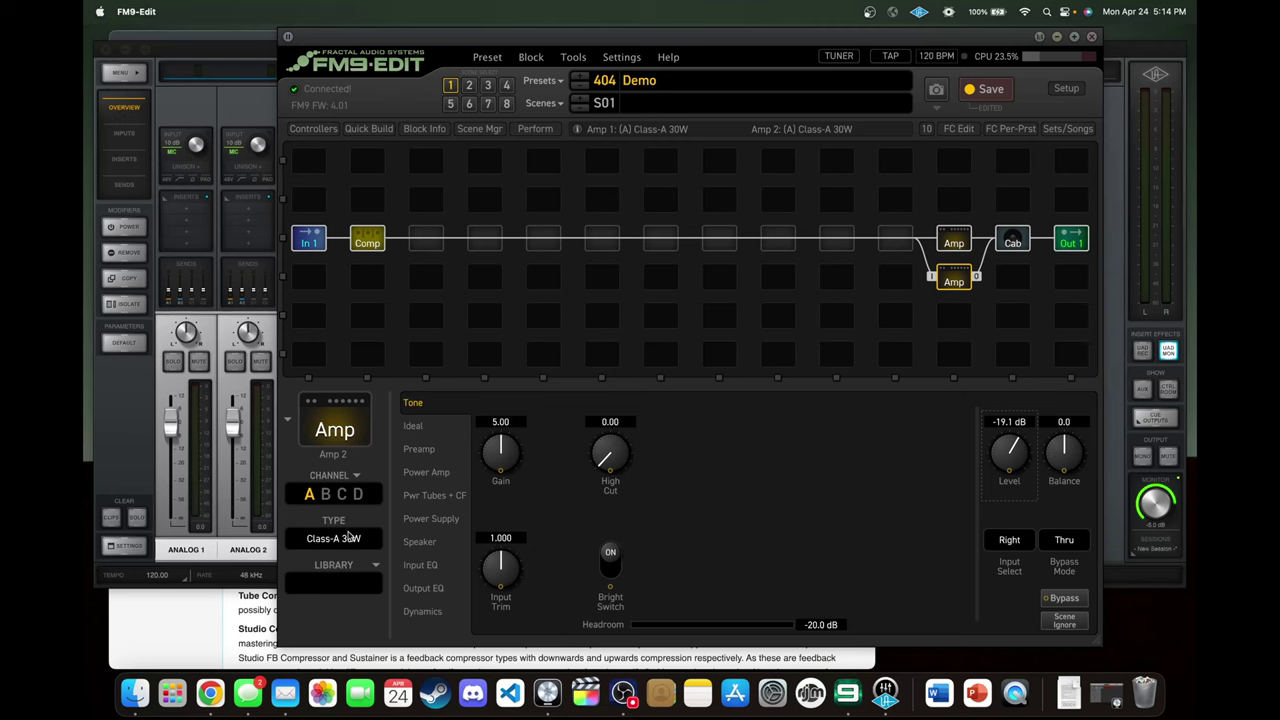
In Chrome, search the wiki's amplifier models list for supro to find a type for the second amp.
{"action": "left_click", "coordinate": [348, 537]}
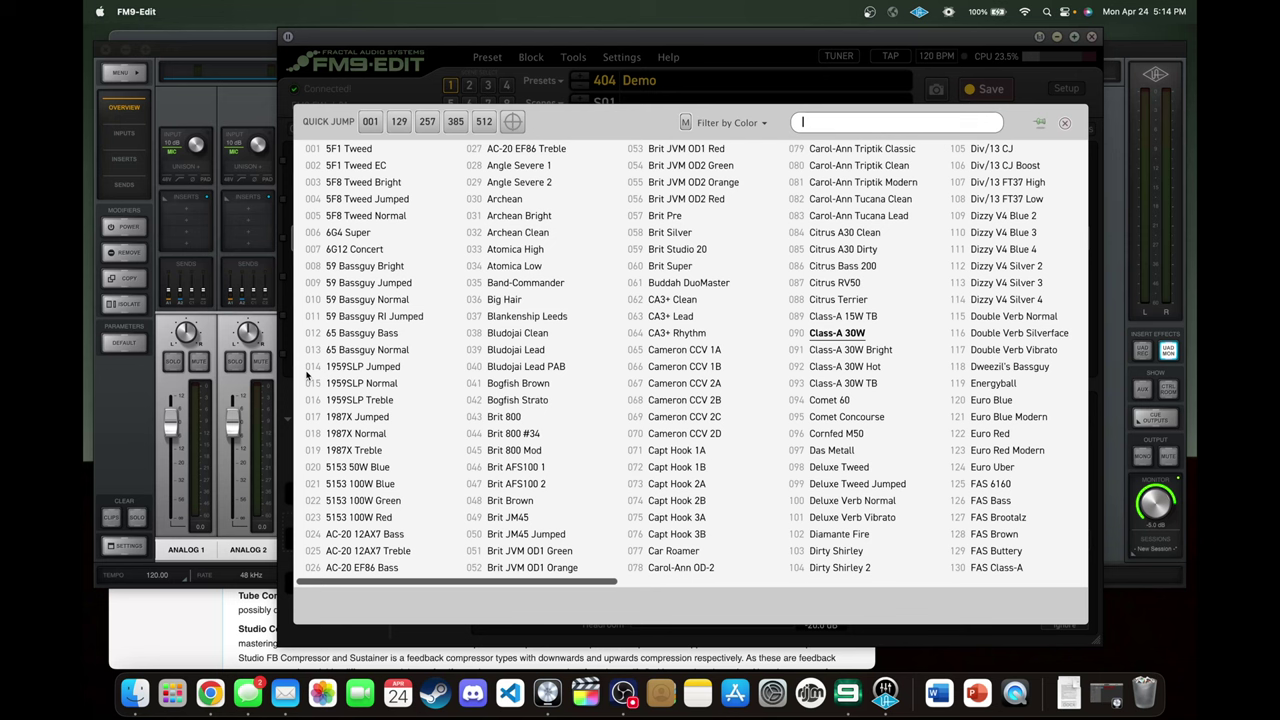
{"action": "left_click", "coordinate": [143, 620]}
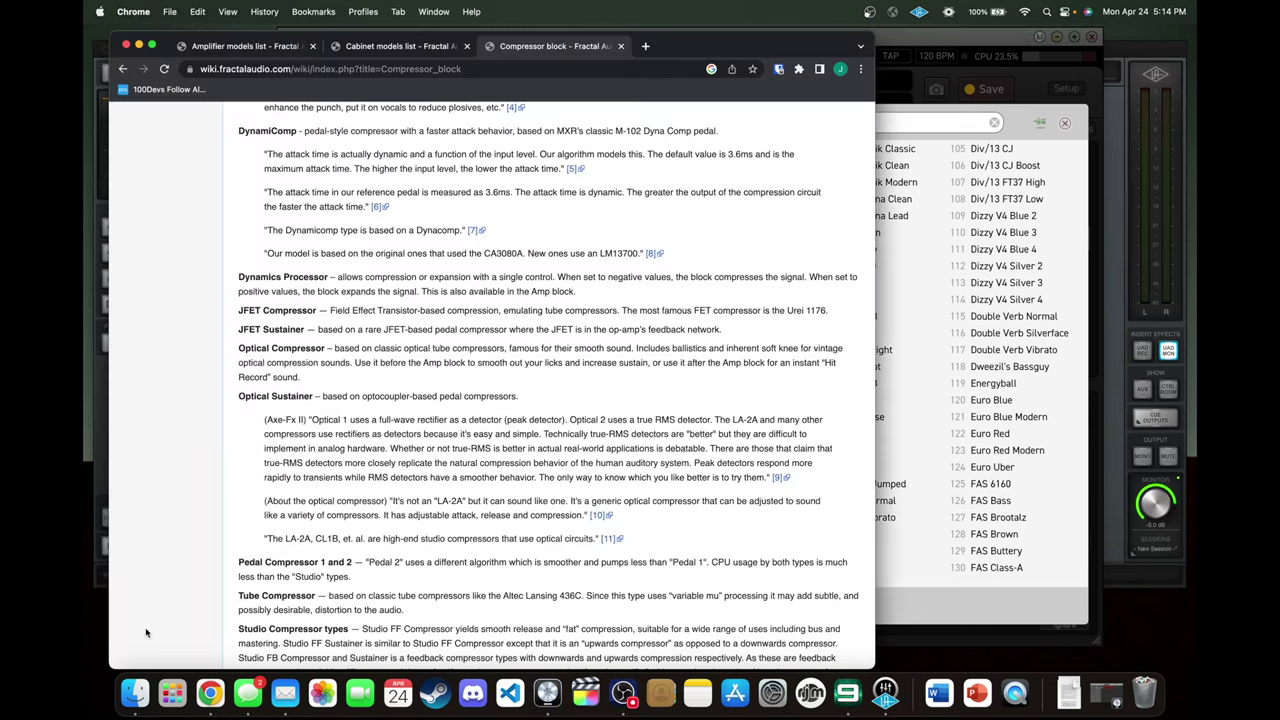
{"action": "left_click", "coordinate": [220, 47]}
{"action": "scroll", "coordinate": [311, 349], "scroll_direction": "down", "scroll_amount": 20}
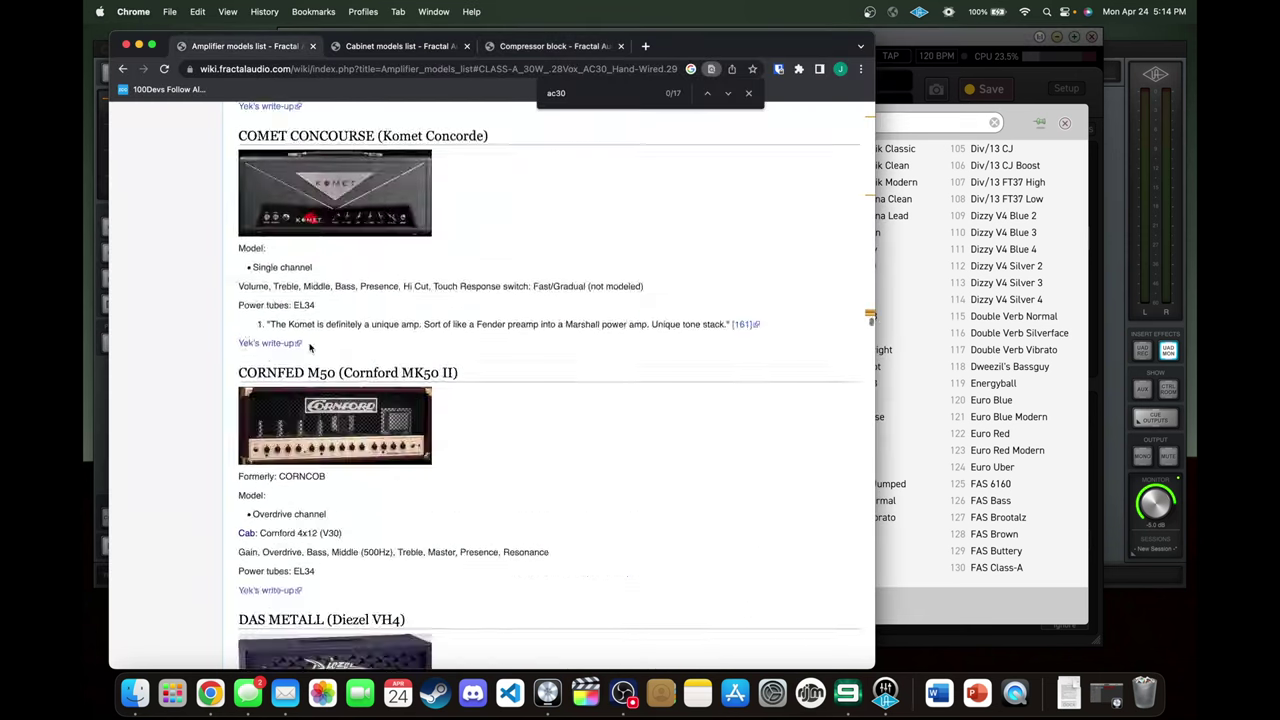
{"action": "scroll", "coordinate": [311, 349], "scroll_direction": "down", "scroll_amount": 10}
{"action": "scroll", "coordinate": [311, 349], "scroll_direction": "up", "scroll_amount": 8}
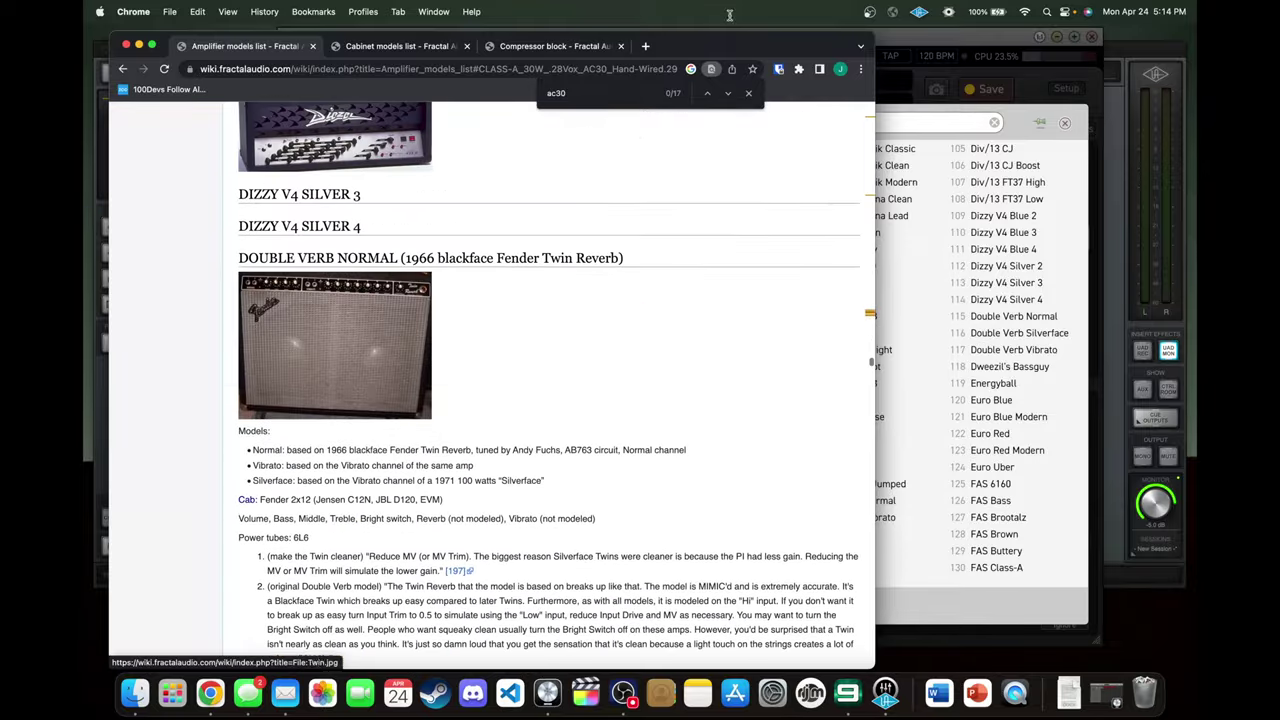
{"action": "left_click", "coordinate": [591, 99]}
{"action": "type", "text": "supro"}
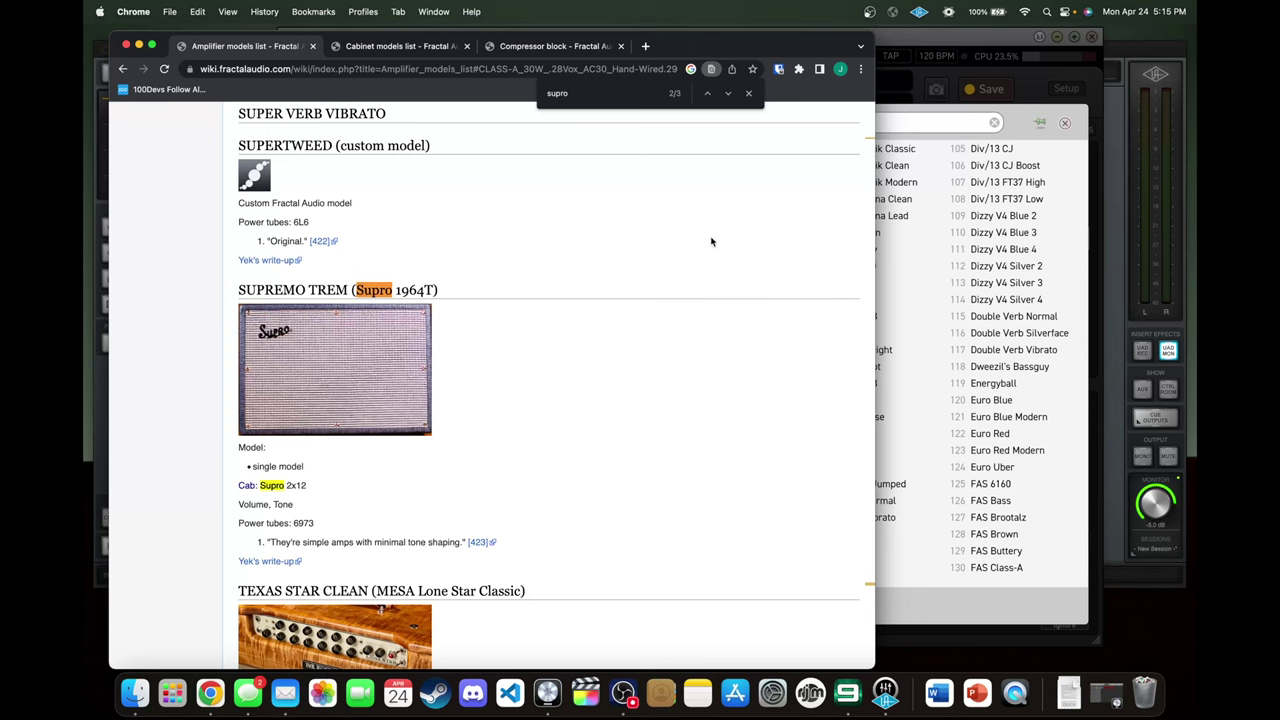
In FM9-Edit, filter the second Amp block's type list by trem and assign Supremo Trem.
{"action": "left_click", "coordinate": [885, 128]}
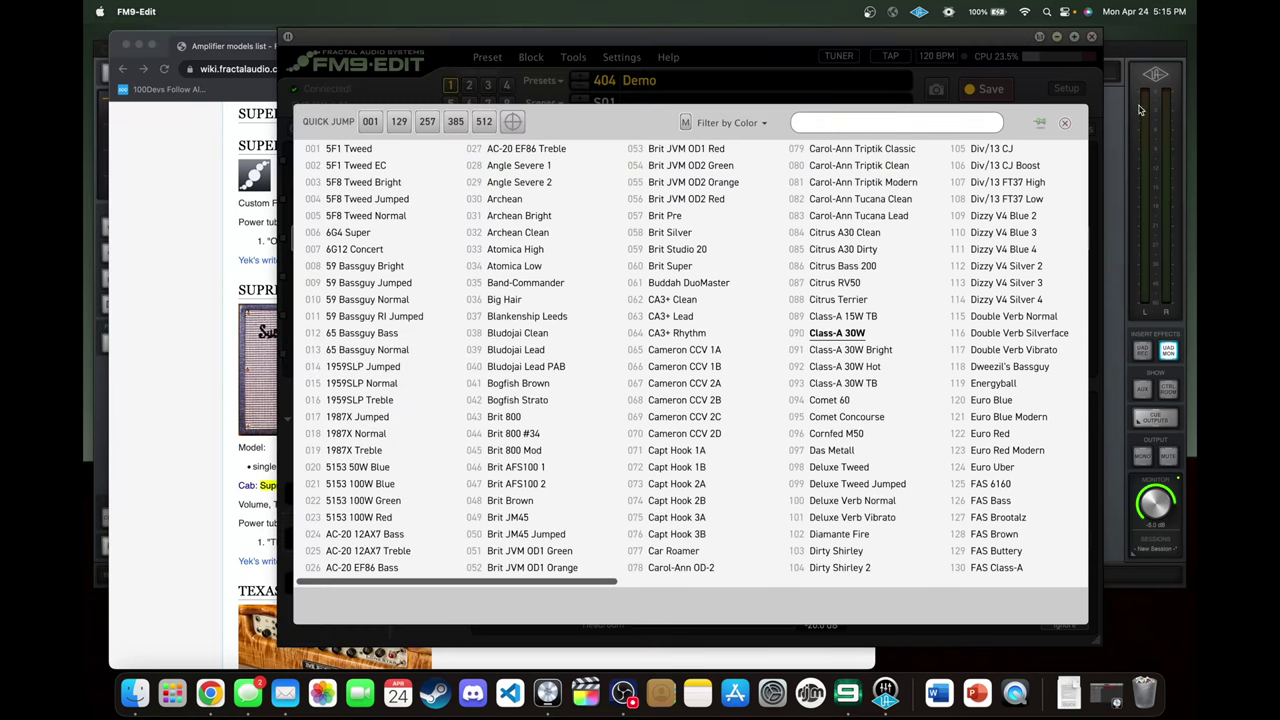
{"action": "left_click", "coordinate": [1065, 123]}
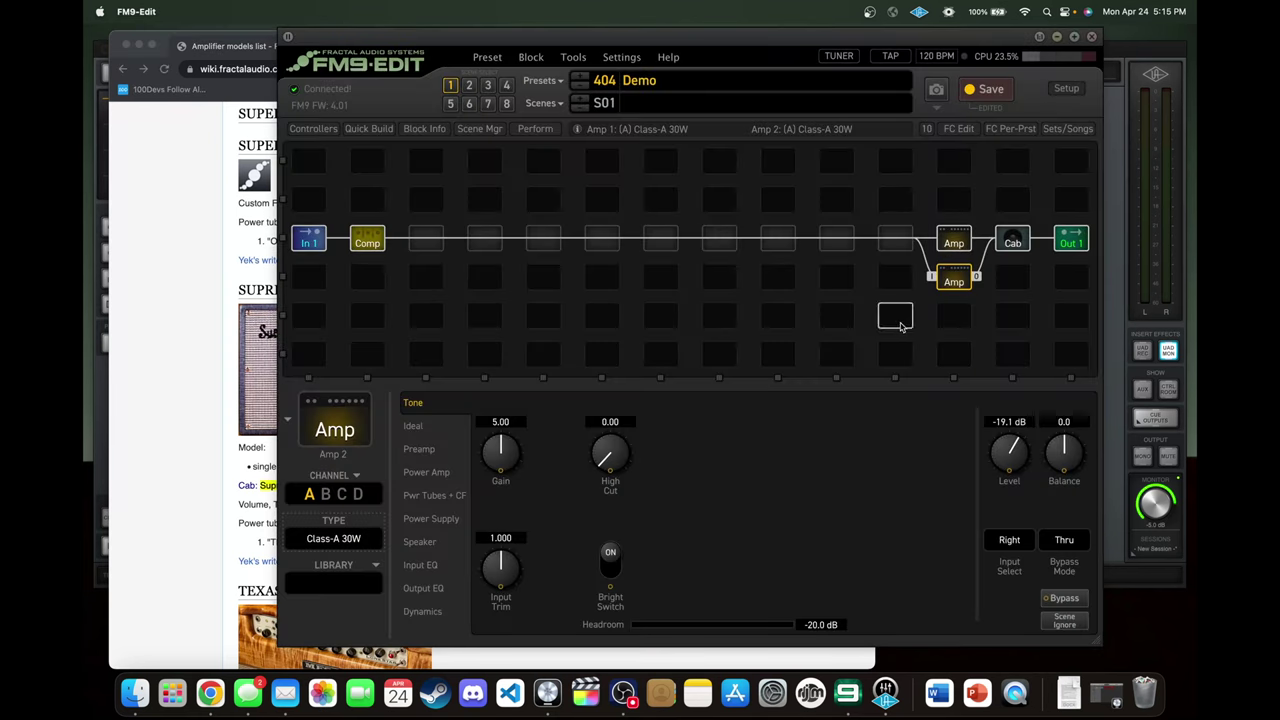
{"action": "left_click", "coordinate": [352, 538]}
{"action": "left_click", "coordinate": [843, 121]}
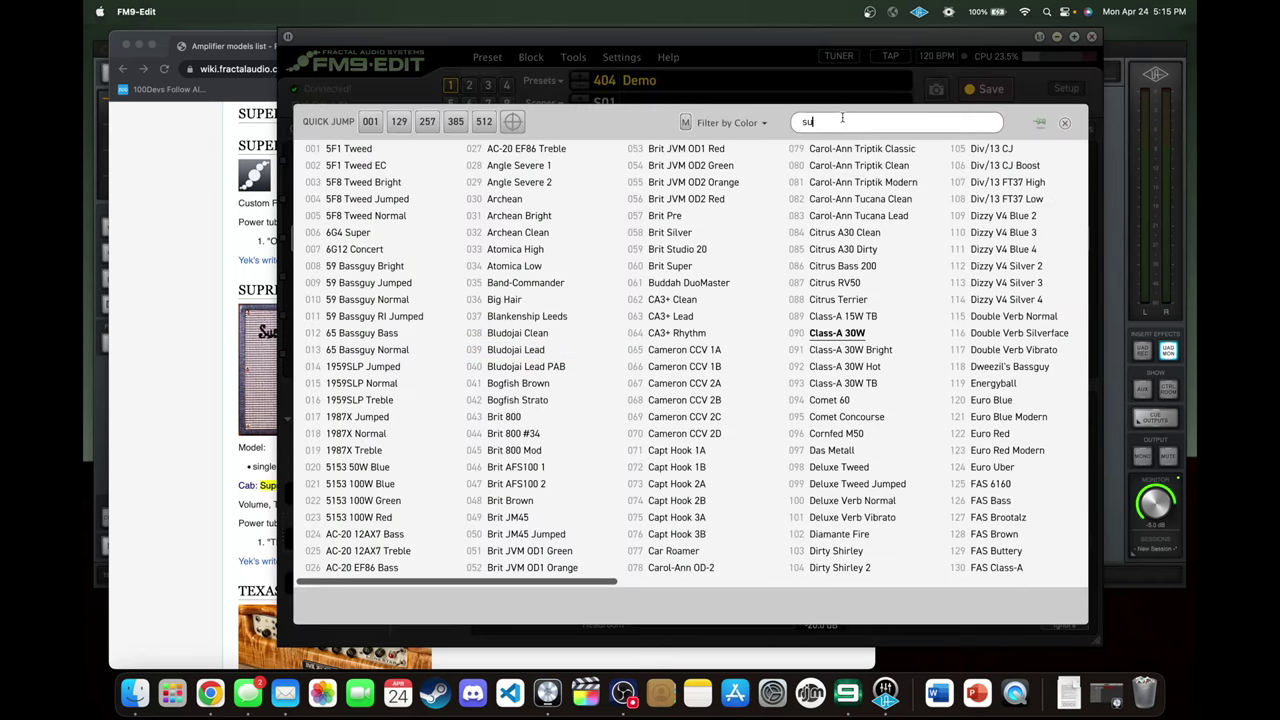
{"action": "double_click", "coordinate": [843, 121]}
{"action": "key", "text": "BackSpace"}
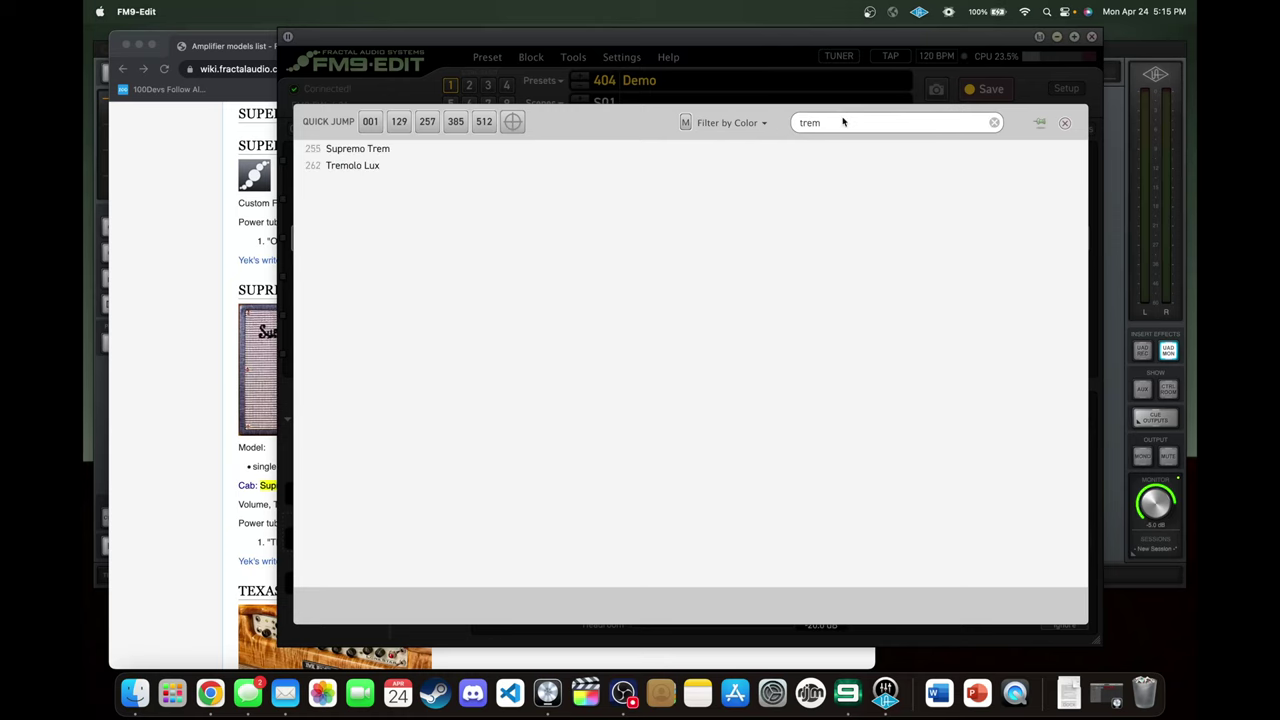
{"action": "left_click", "coordinate": [363, 151]}
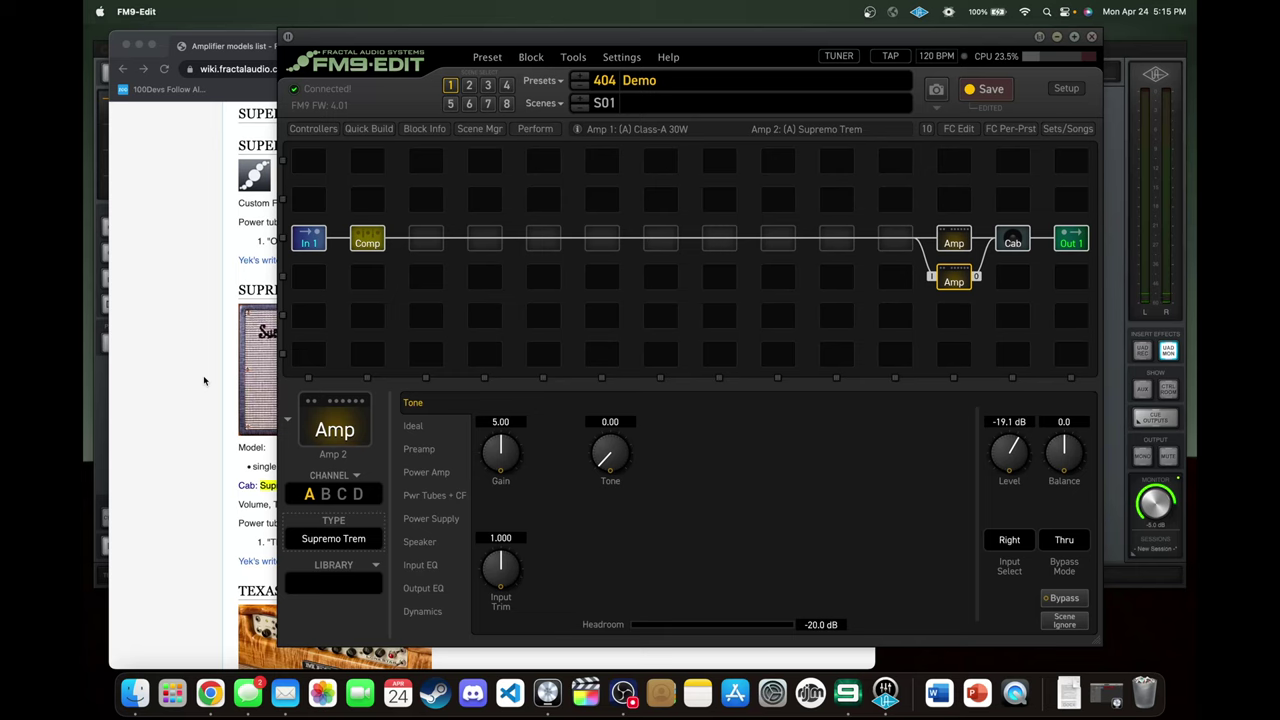
In Chrome, highlight the Supremo Trem name in the wiki's Supro 1964T entry, and return to the second Amp block in FM9-Edit.
{"action": "left_click", "coordinate": [203, 375]}
{"action": "scroll", "coordinate": [325, 420], "scroll_direction": "up", "scroll_amount": 1}
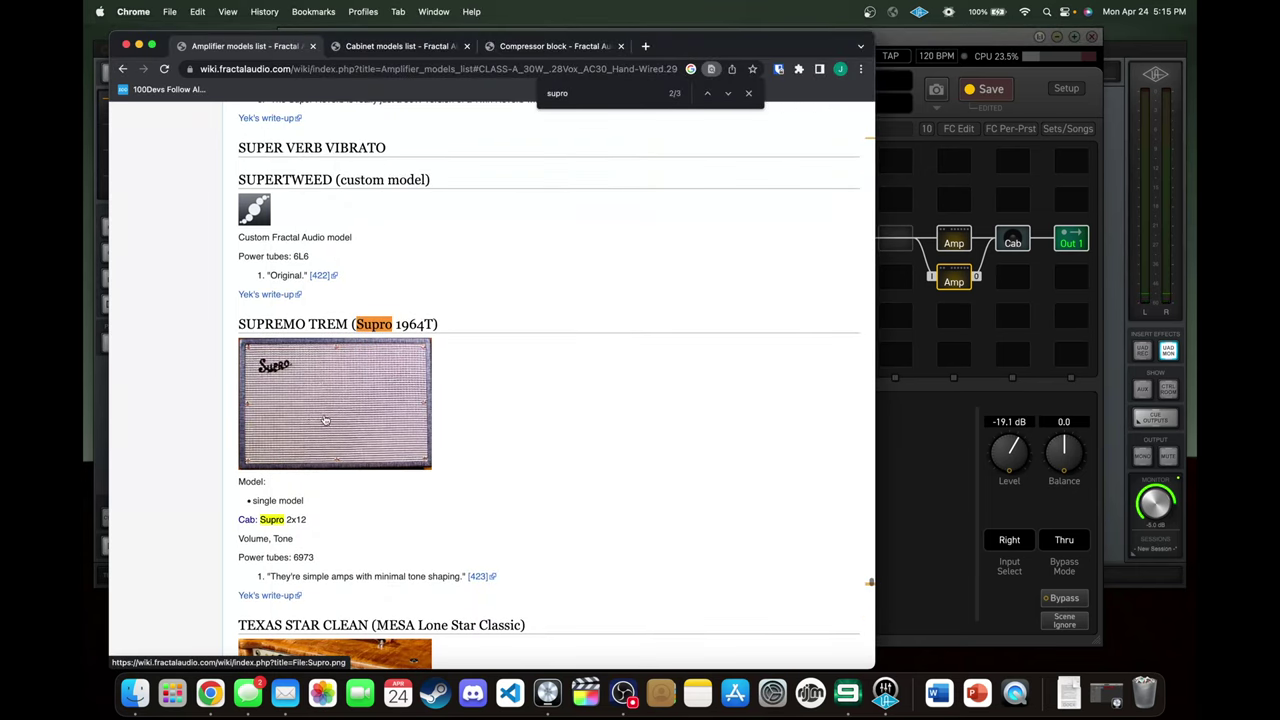
{"action": "left_click_drag", "start_coordinate": [238, 324], "coordinate": [336, 322]}
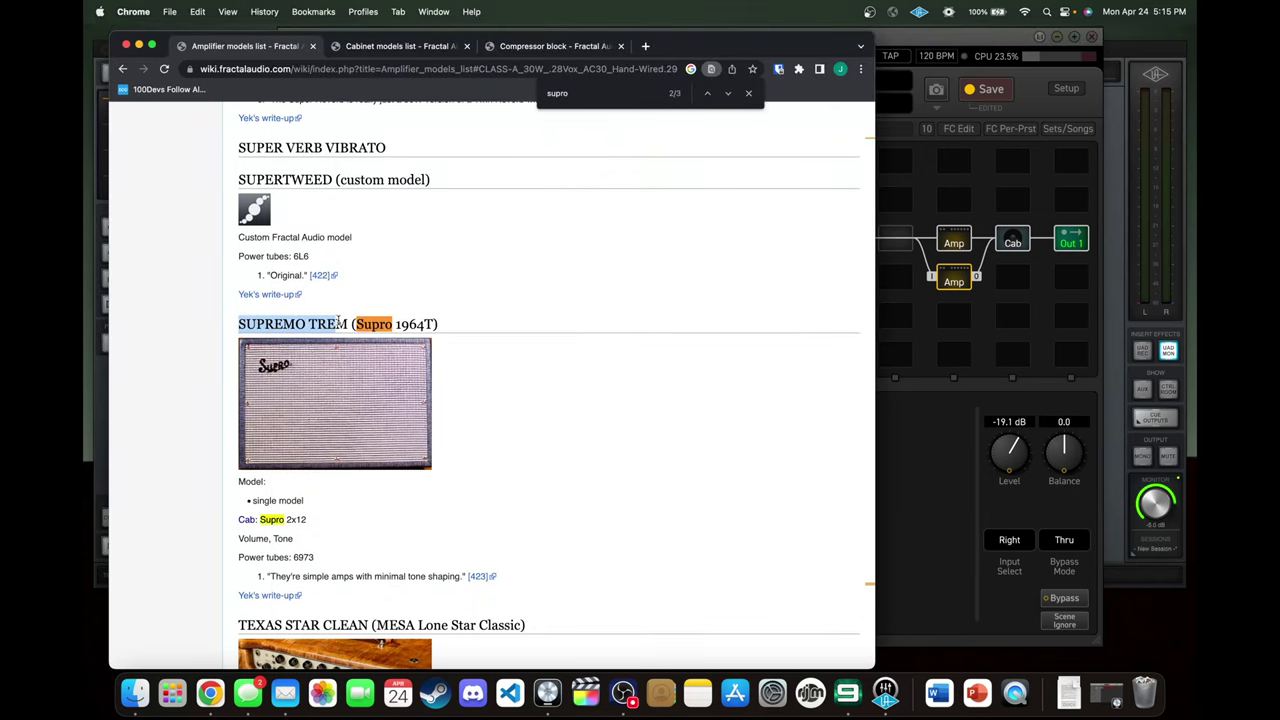
{"action": "left_click", "coordinate": [507, 340]}
{"action": "left_click", "coordinate": [1034, 291]}
{"action": "left_click", "coordinate": [954, 281]}
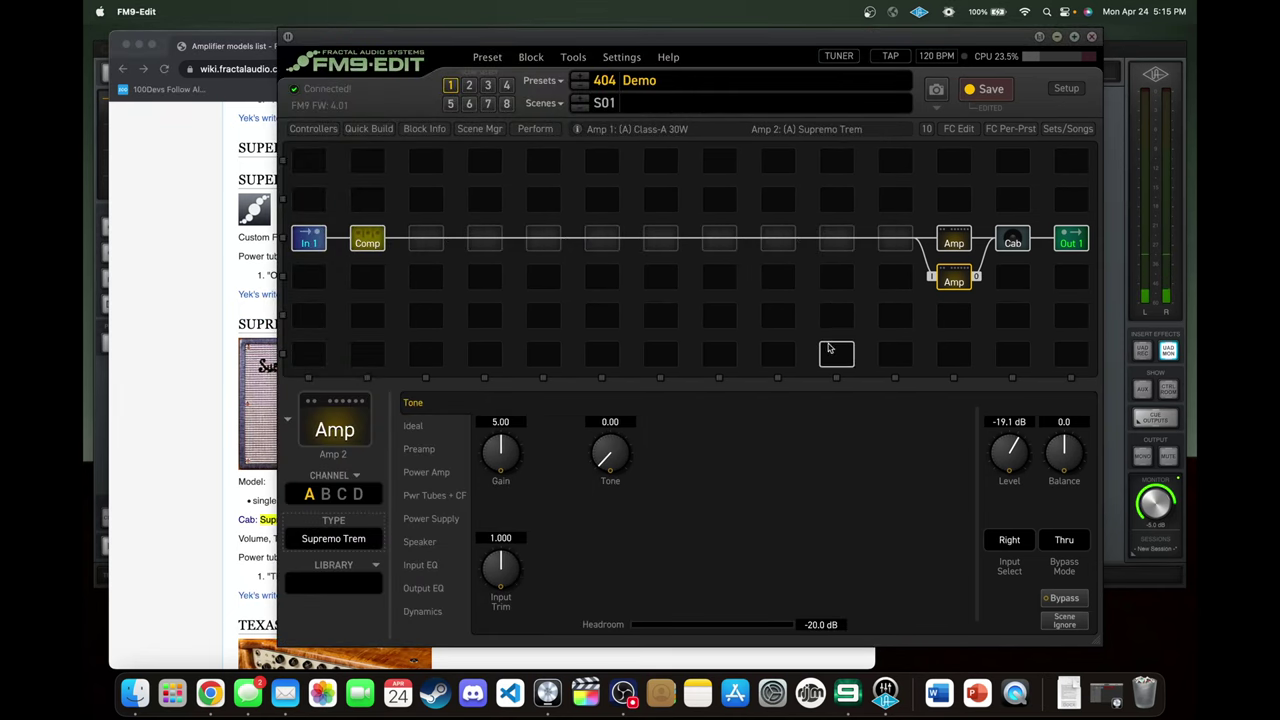
Open the Cab block's settings and search the wiki's cabinet models list in Chrome for supro.
{"action": "left_click", "coordinate": [1010, 245]}
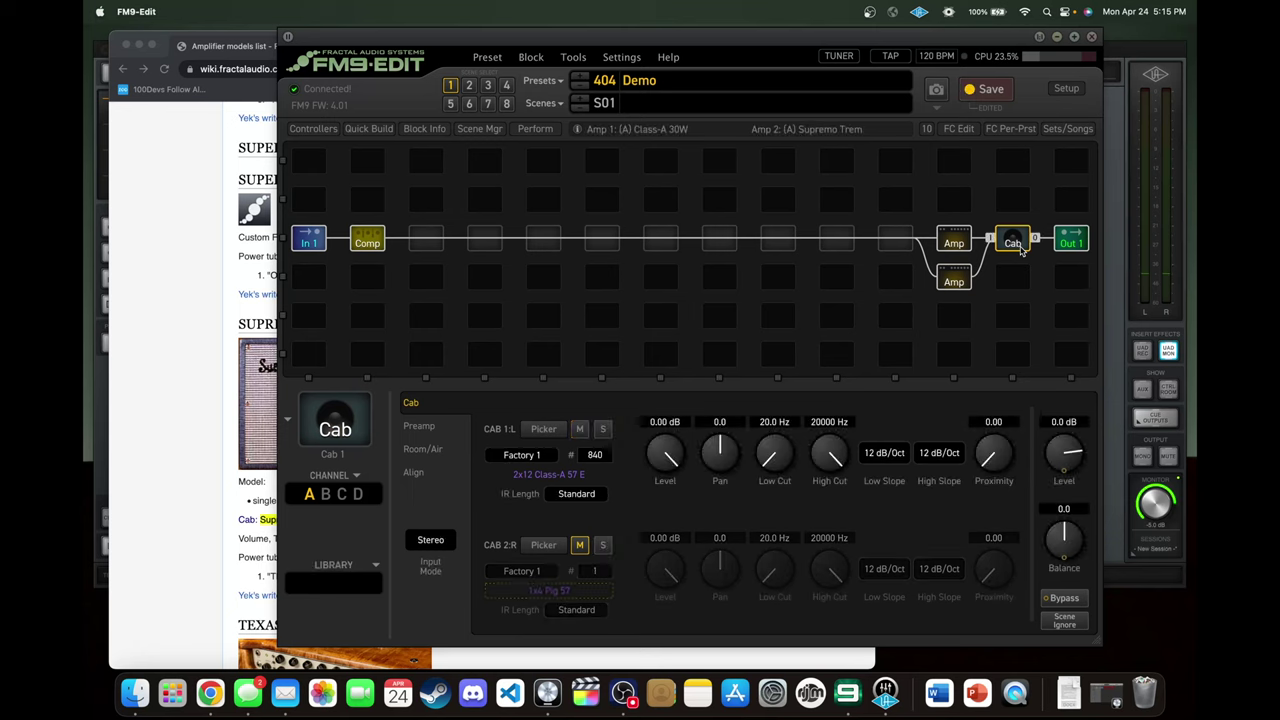
{"action": "left_click", "coordinate": [236, 250]}
{"action": "left_click", "coordinate": [400, 46]}
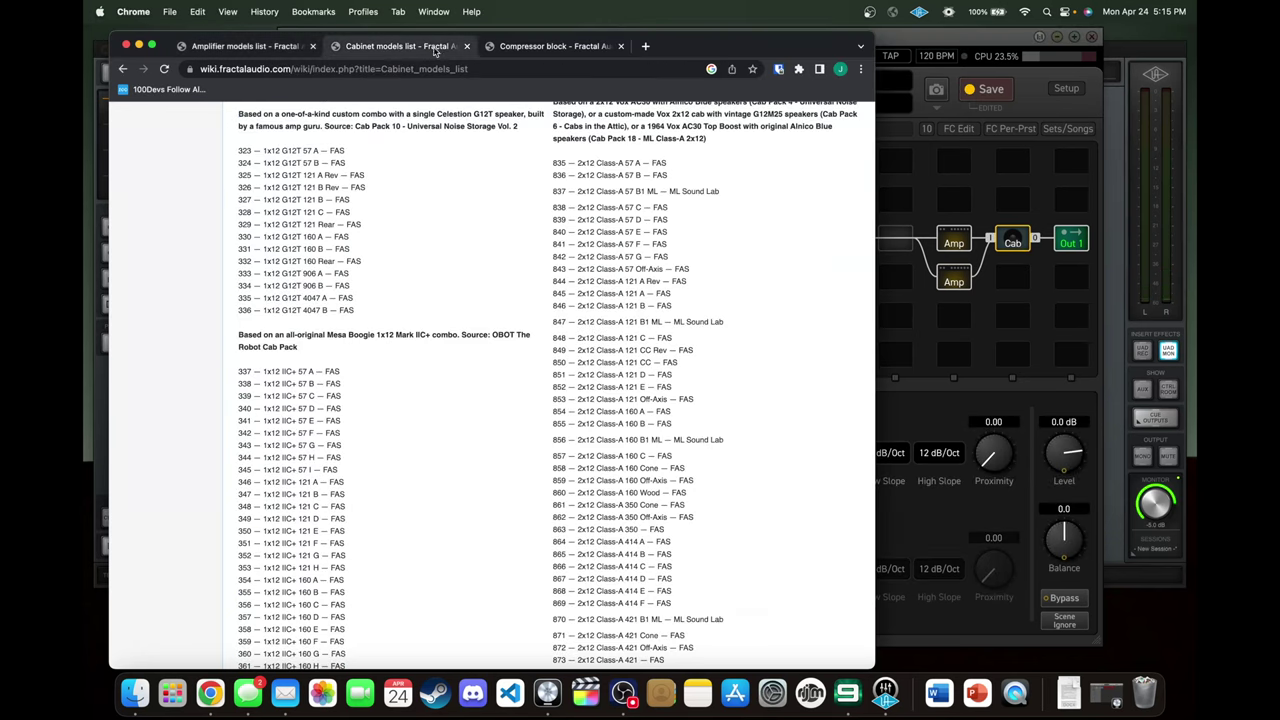
{"action": "scroll", "coordinate": [745, 210], "scroll_direction": "up", "scroll_amount": 10}
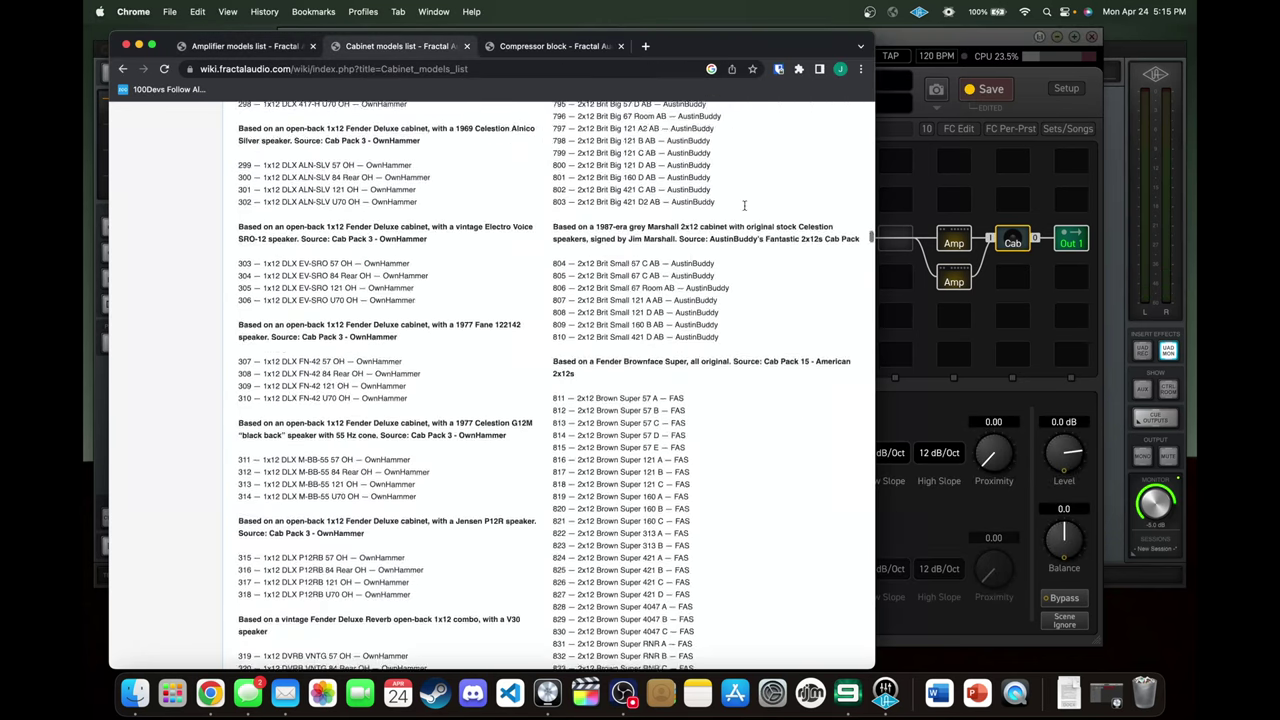
{"action": "key", "text": "super+f"}
{"action": "type", "text": "supro"}
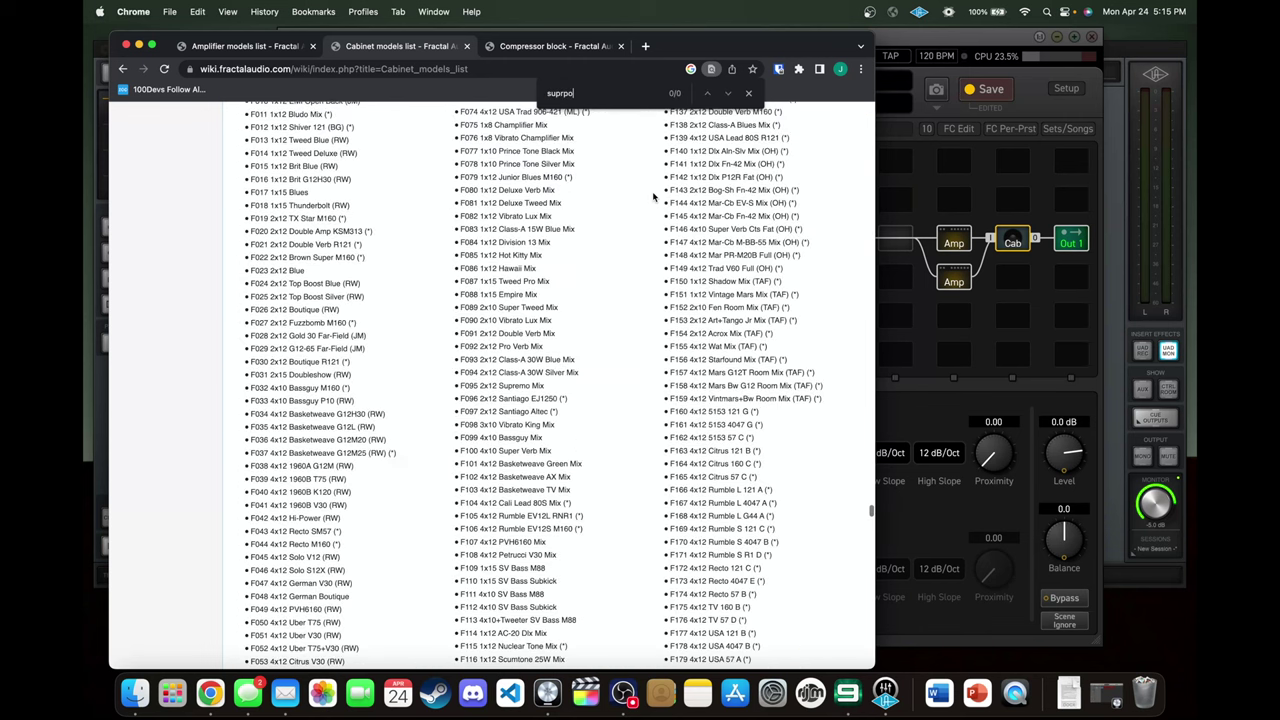
Examine the Supro matches across the cabinet models list and highlight the 2x12 SUPREMO MIX entry.
{"action": "left_click", "coordinate": [709, 94]}
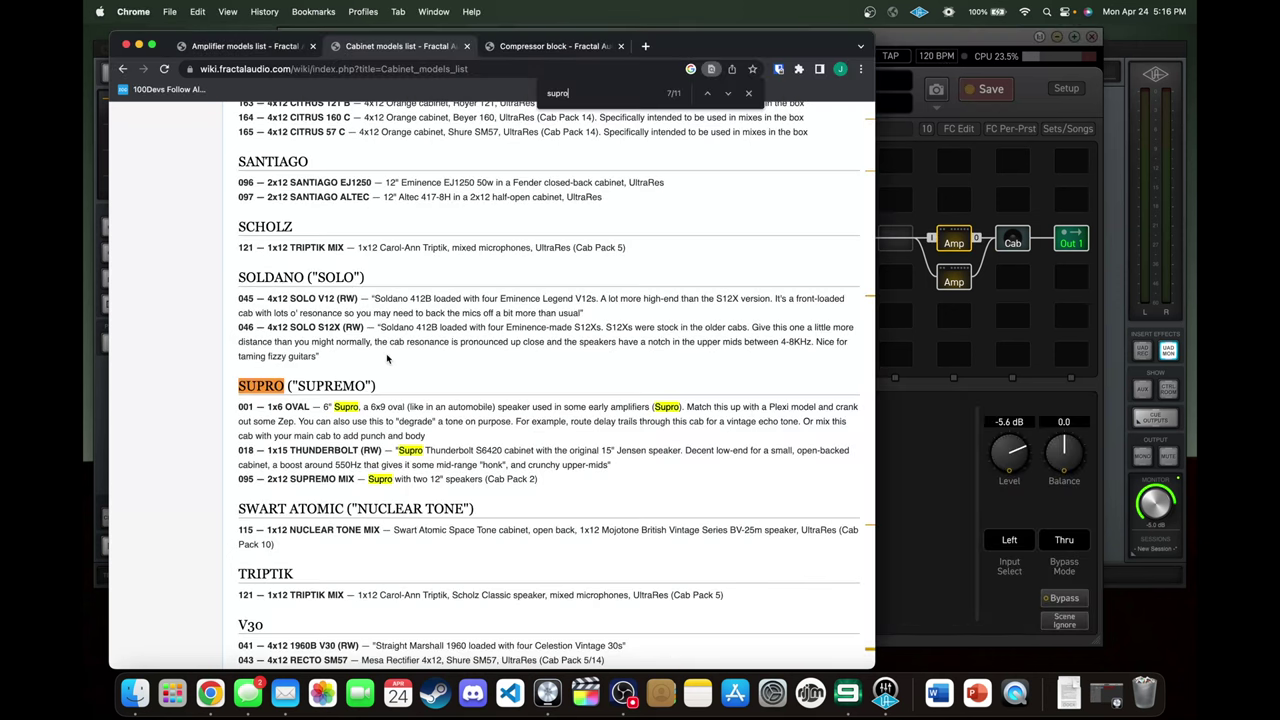
{"action": "left_click", "coordinate": [707, 95]}
{"action": "left_click", "coordinate": [707, 95]}
{"action": "left_click", "coordinate": [707, 95]}
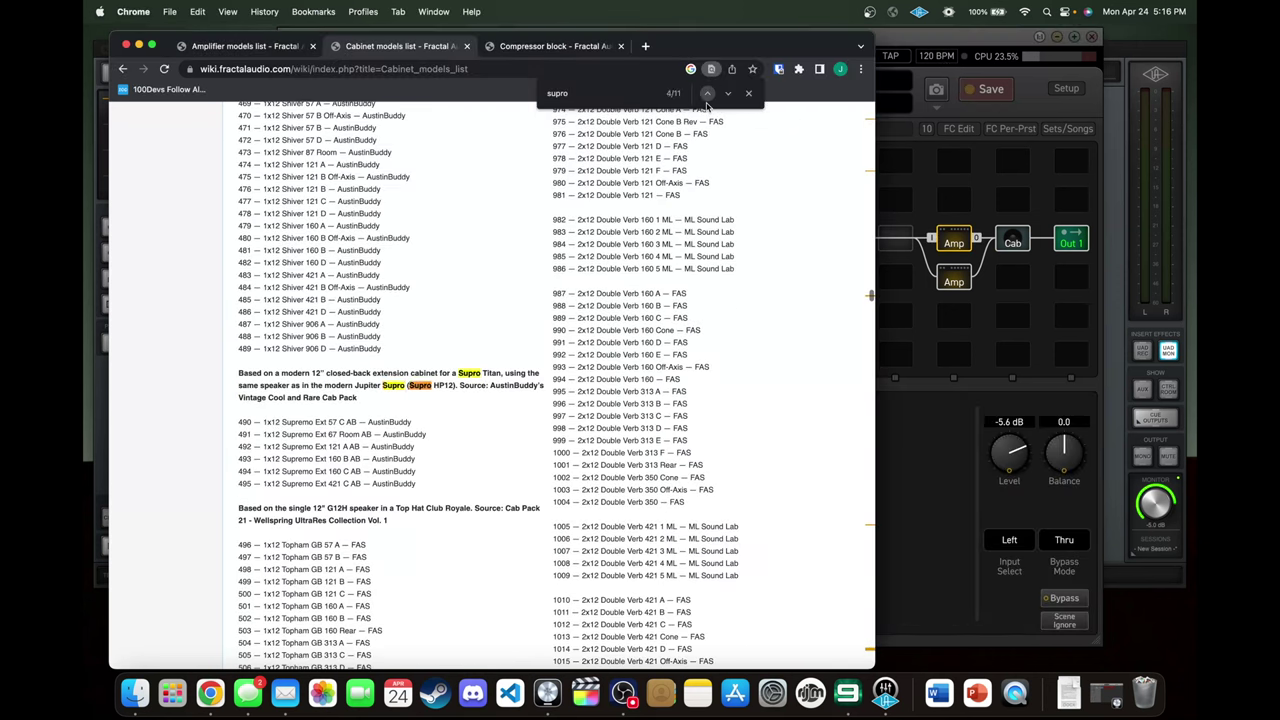
{"action": "left_click", "coordinate": [730, 94]}
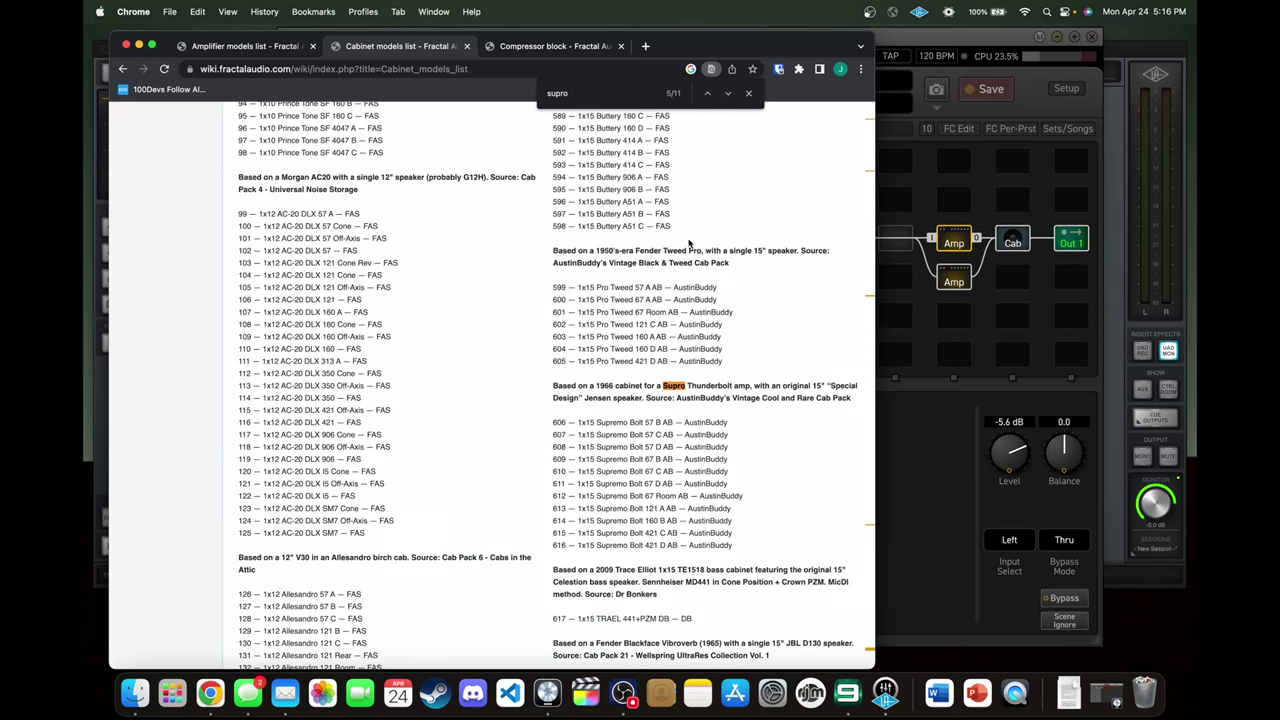
{"action": "left_click", "coordinate": [728, 94]}
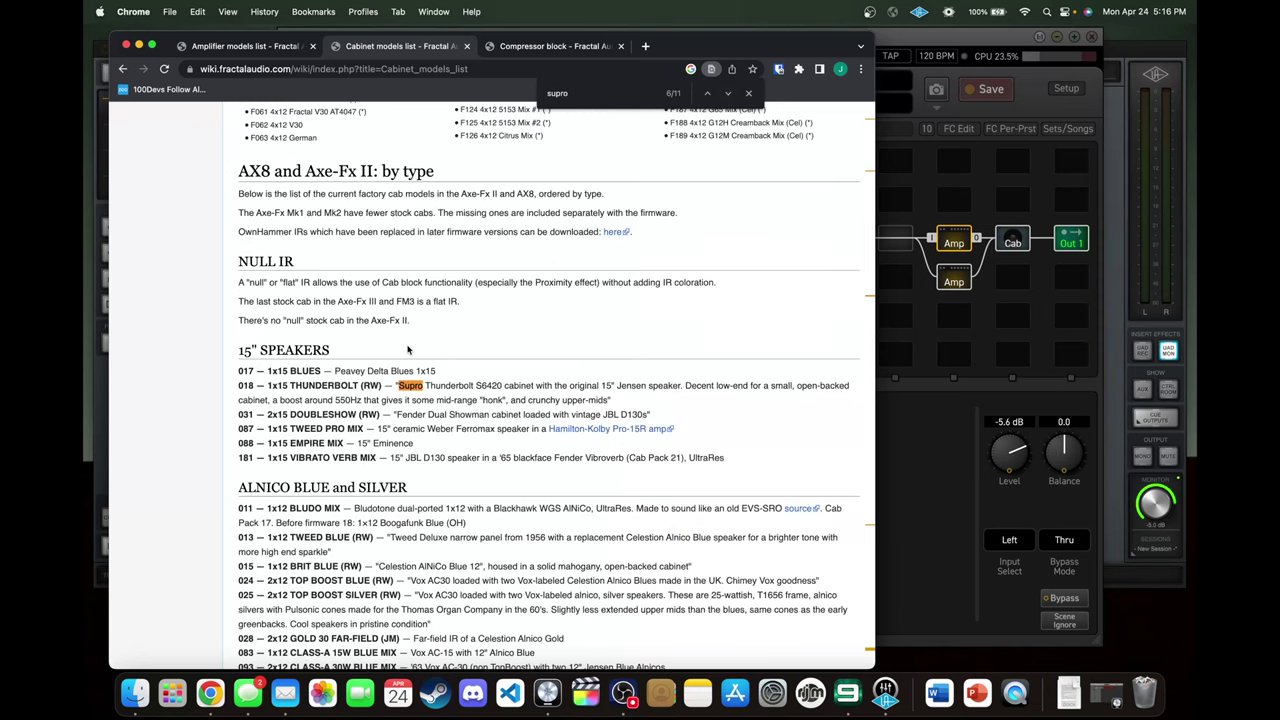
{"action": "left_click", "coordinate": [728, 94]}
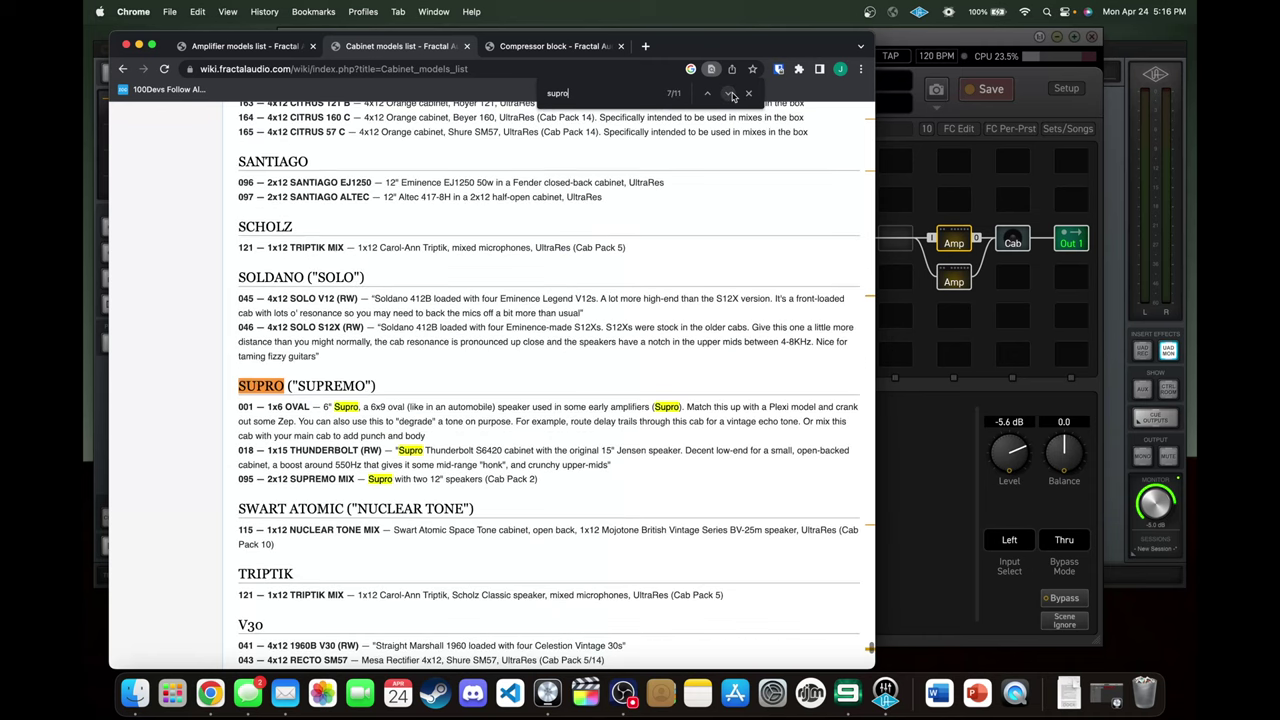
{"action": "left_click_drag", "start_coordinate": [267, 479], "coordinate": [358, 479]}
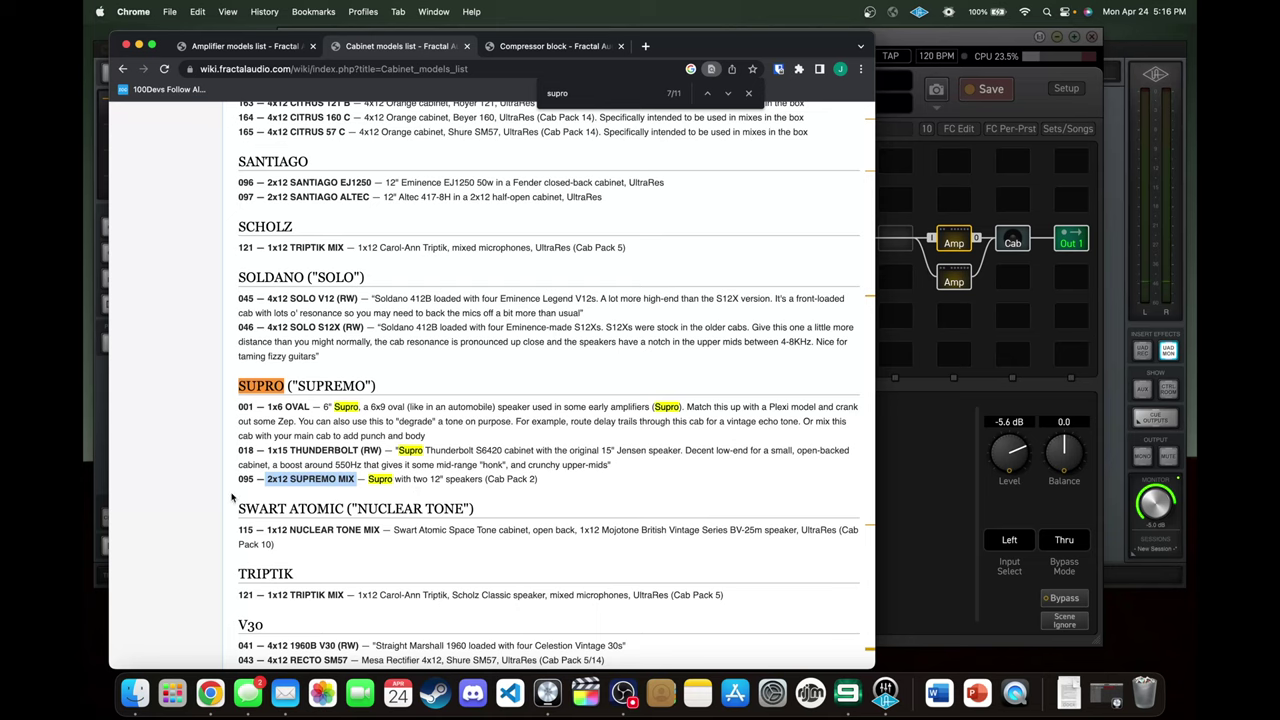
In FM9-Edit, search the Cab 2 IR list for supremo, assign 2x12 SUPREMO MIX, and unmute Cab 2.
{"action": "left_click", "coordinate": [954, 280]}
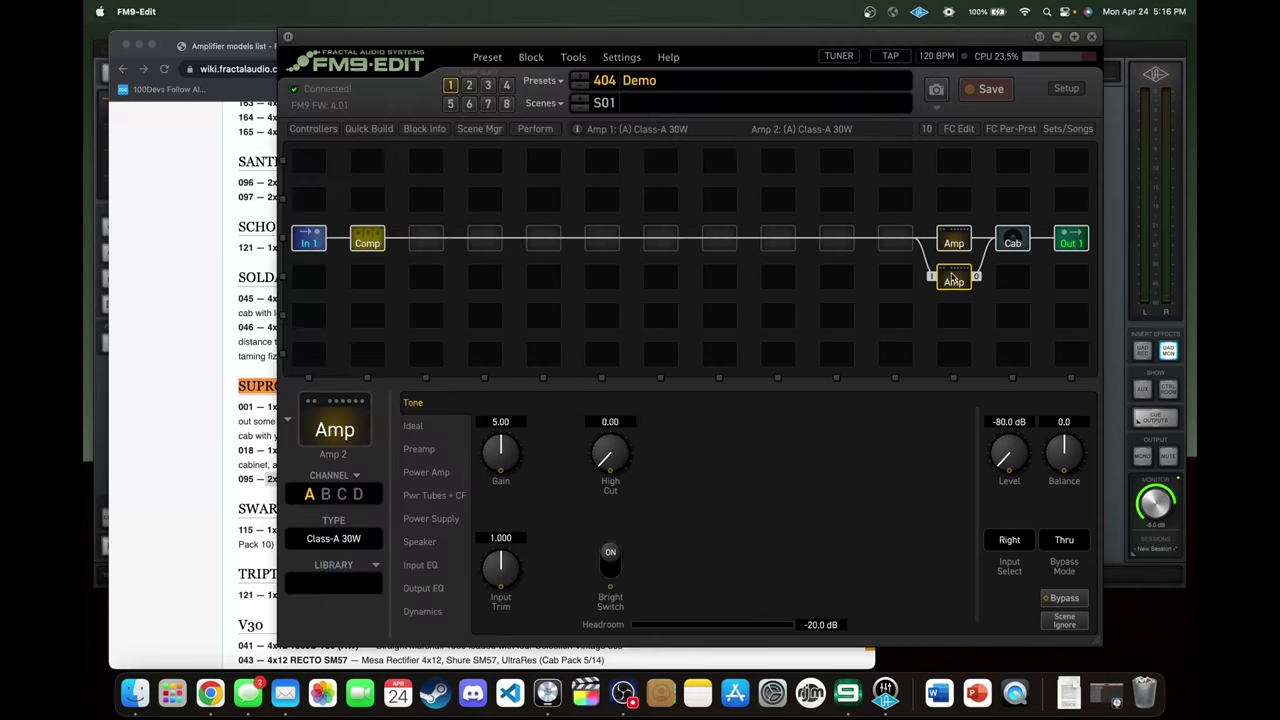
{"action": "left_click", "coordinate": [1013, 240]}
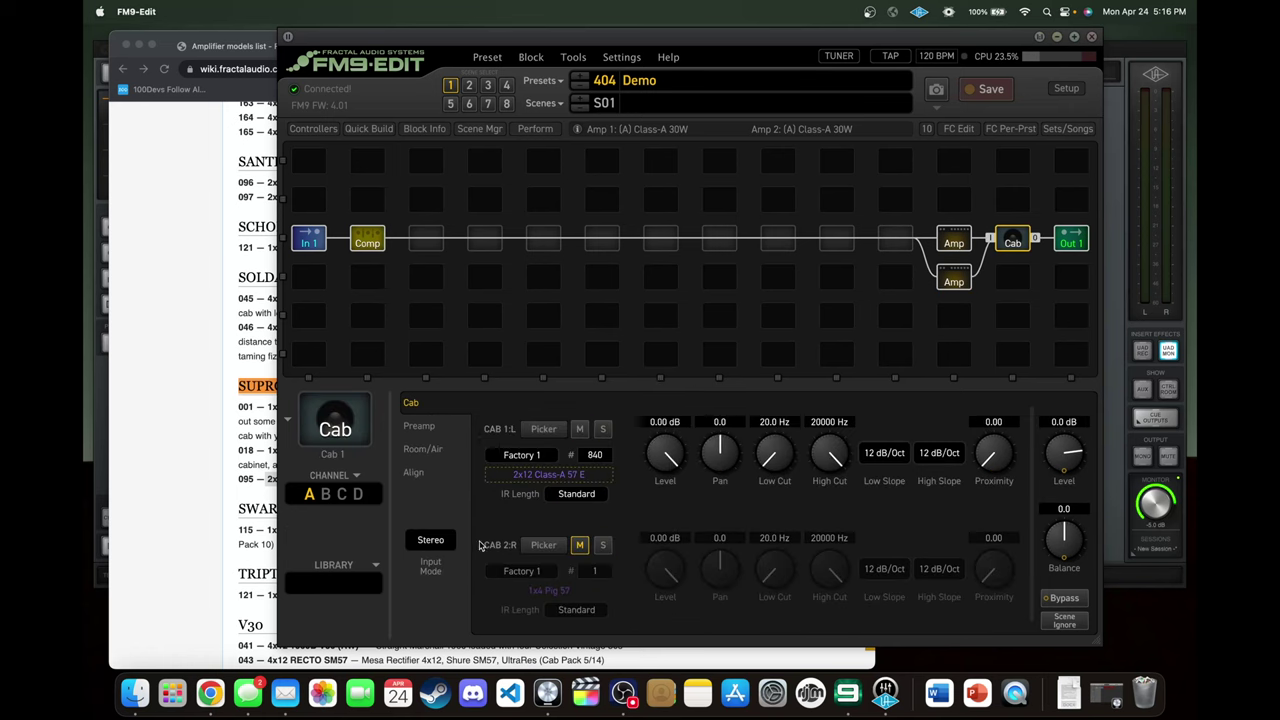
{"action": "left_click", "coordinate": [544, 545]}
{"action": "left_click", "coordinate": [832, 126]}
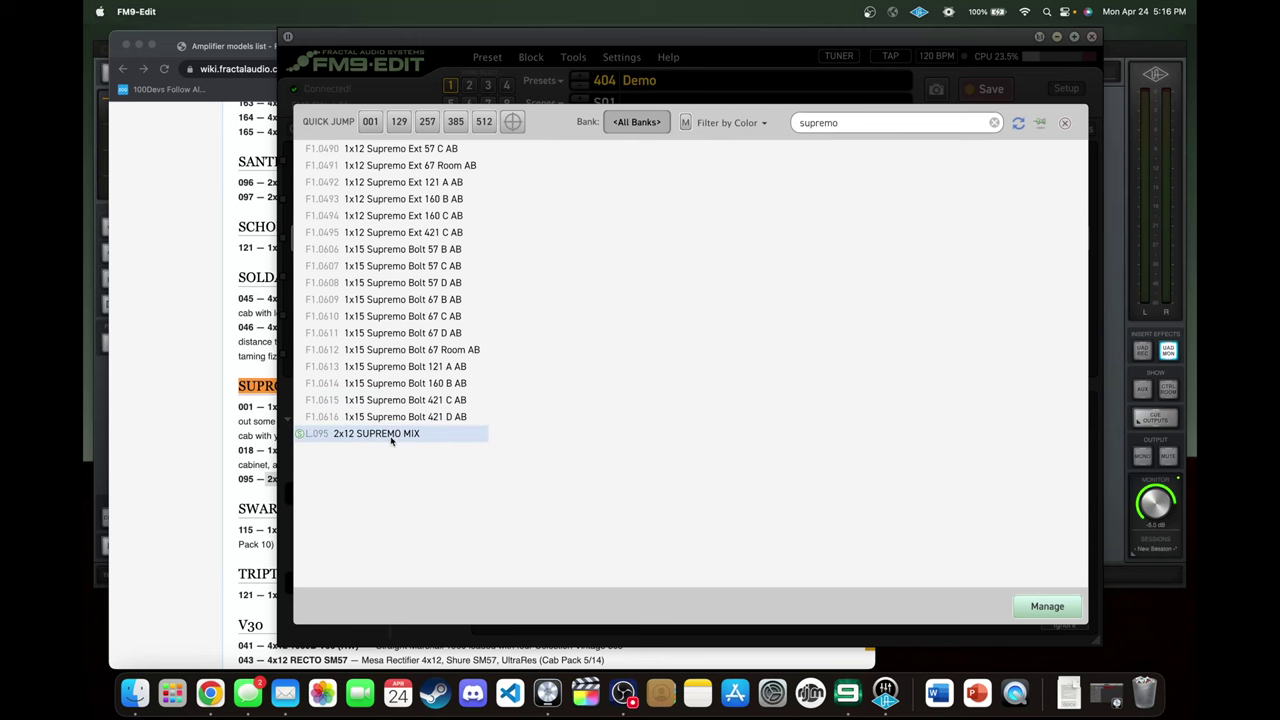
{"action": "left_click", "coordinate": [391, 434]}
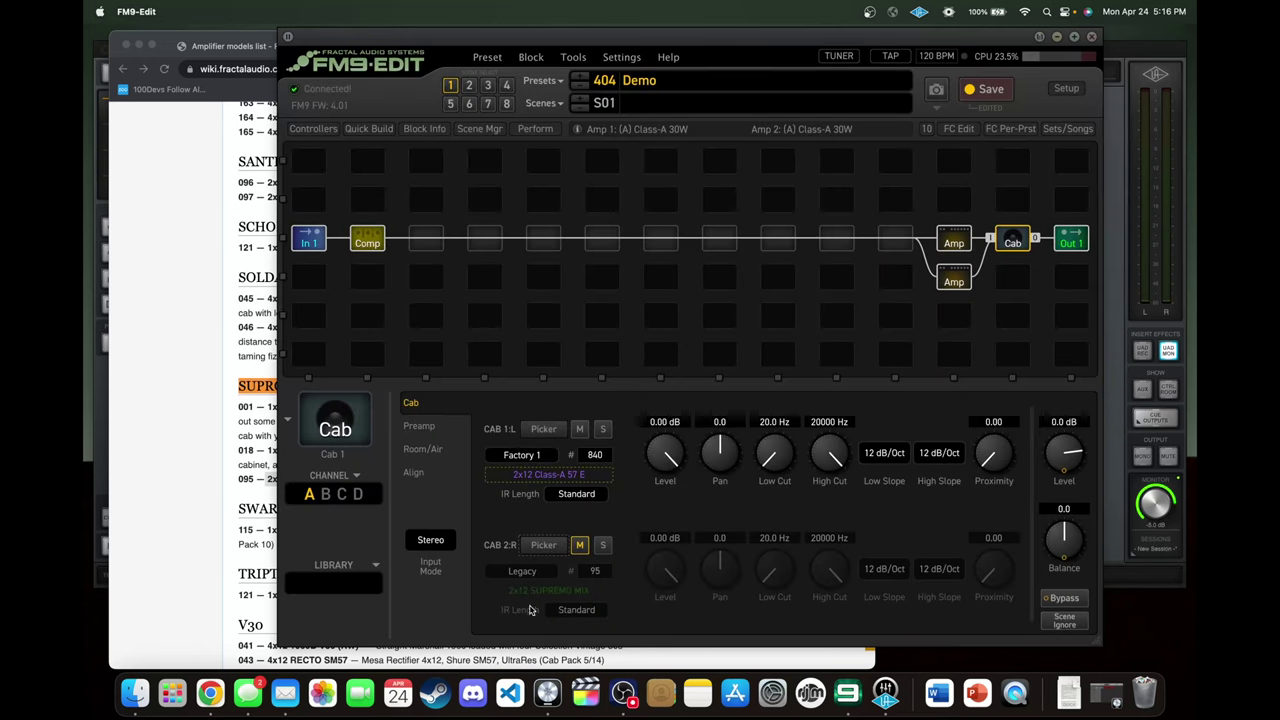
{"action": "left_click", "coordinate": [580, 545]}
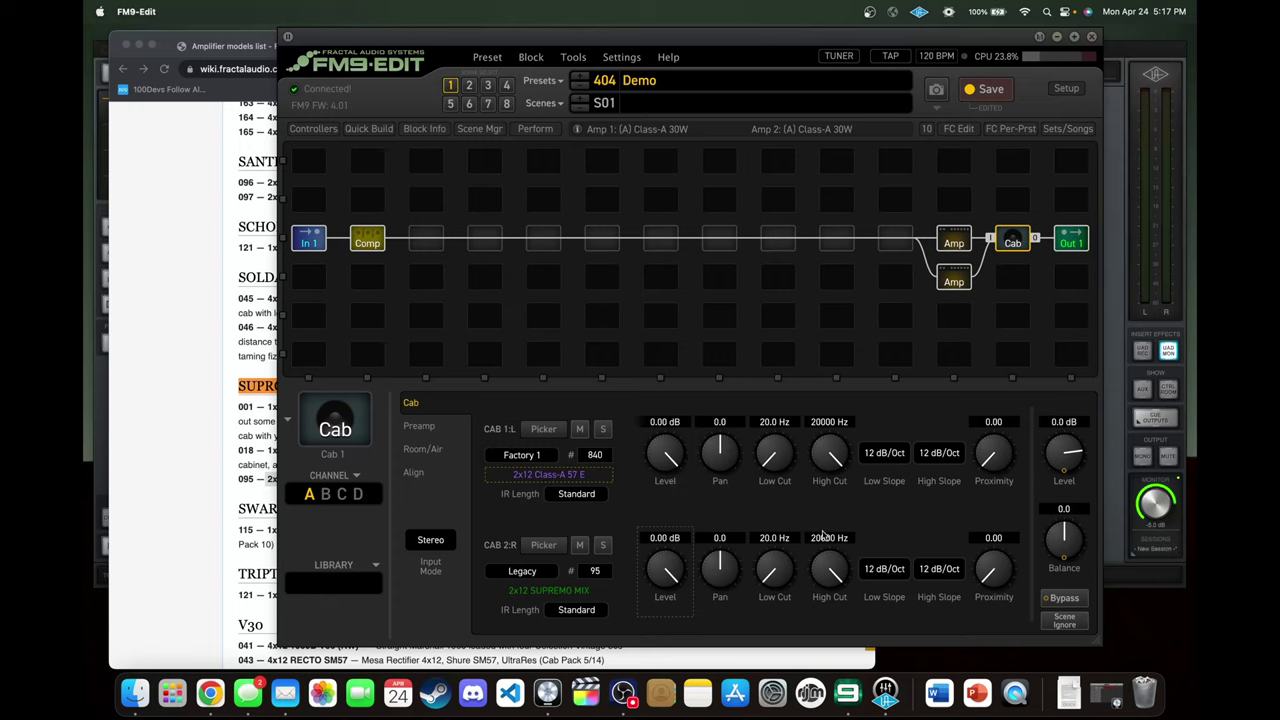
Adjust Amp 1's level, and tune Amp 2's level against Console's output meters, trying -18.4 and -11.9 dB before setting -9.2 dB.
{"action": "left_click", "coordinate": [953, 279]}
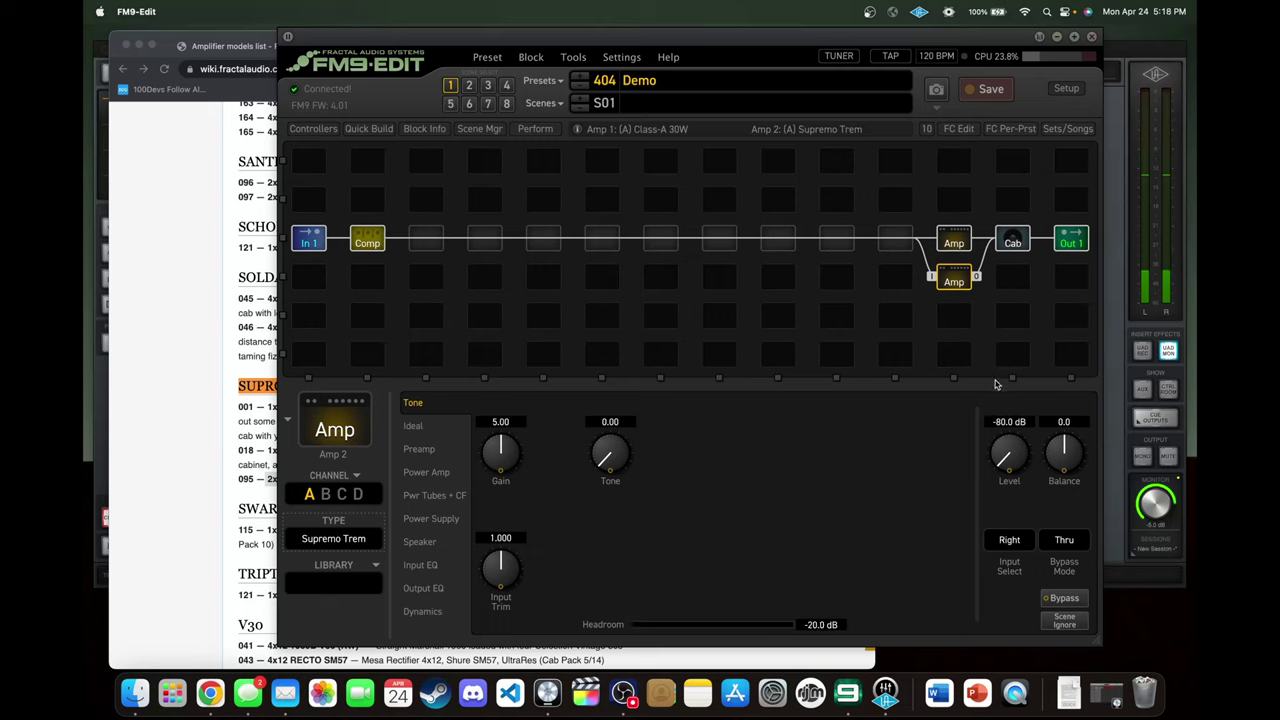
{"action": "left_click", "coordinate": [955, 236]}
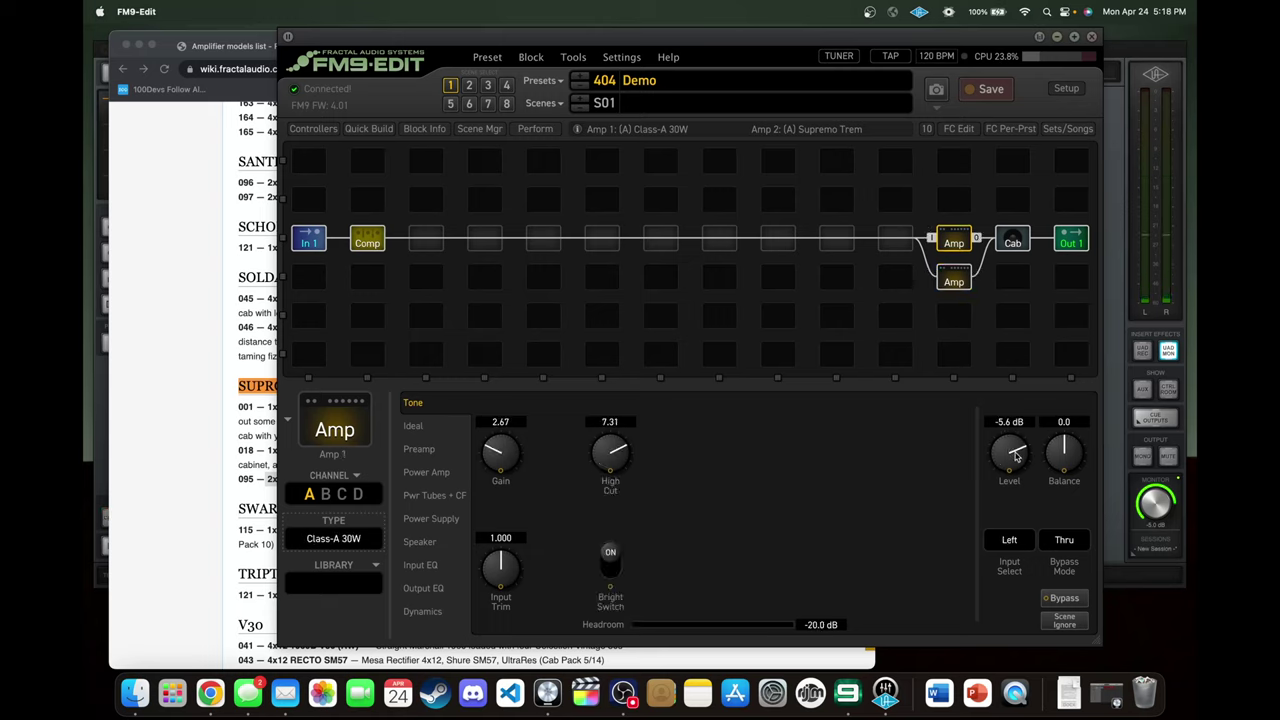
{"action": "left_click_drag", "start_coordinate": [1020, 453], "coordinate": [1010, 410]}
{"action": "left_click", "coordinate": [954, 280]}
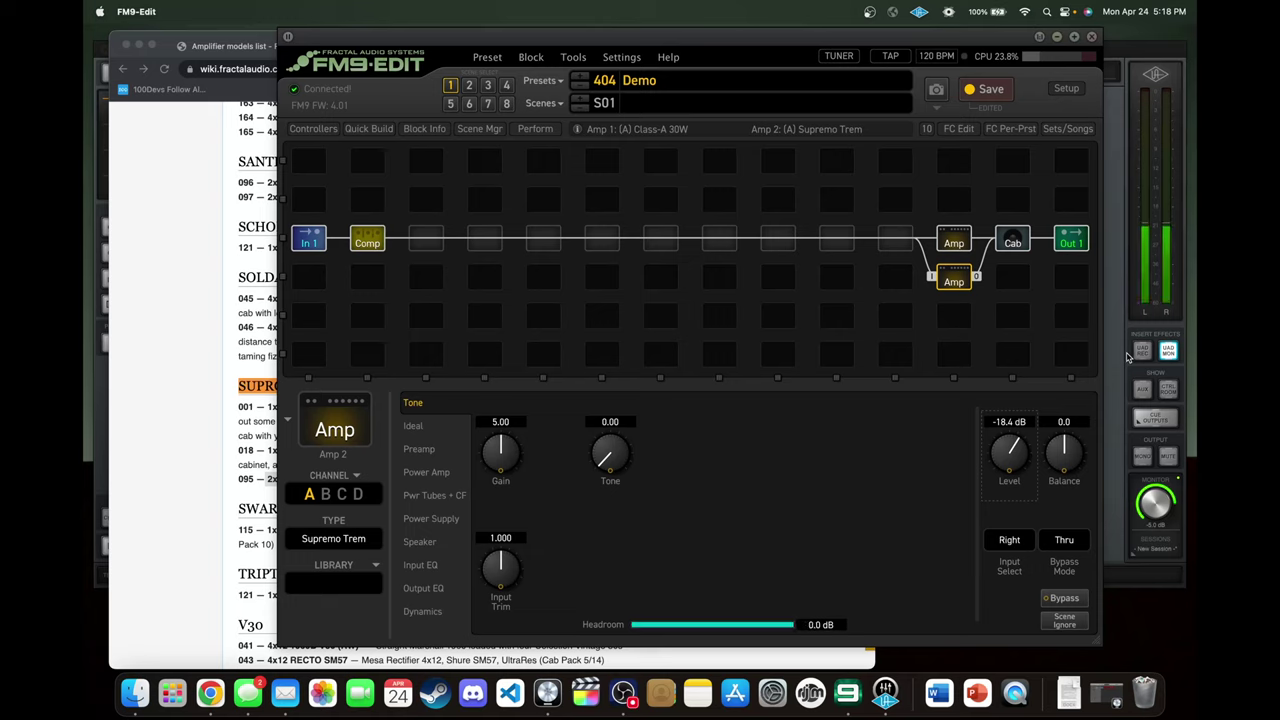
{"action": "left_click_drag", "start_coordinate": [1008, 450], "coordinate": [1030, 455]}
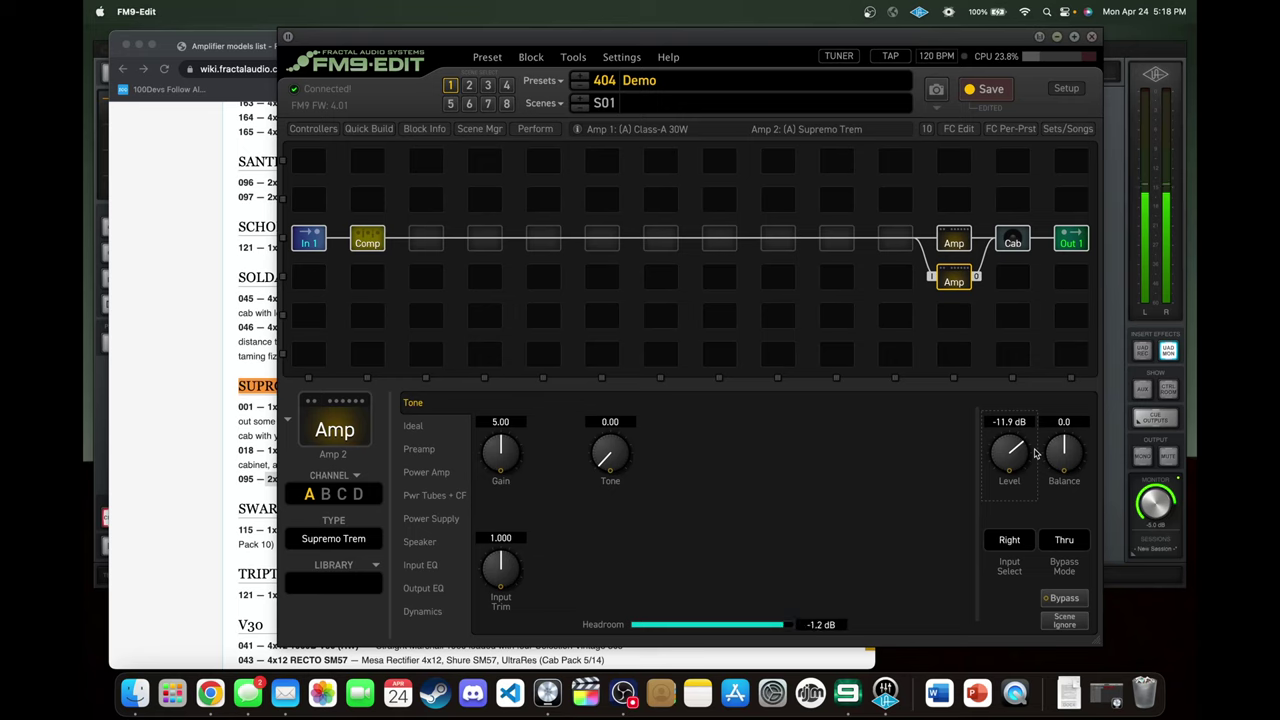
{"action": "scroll", "coordinate": [1018, 456], "scroll_direction": "up", "scroll_amount": 3}
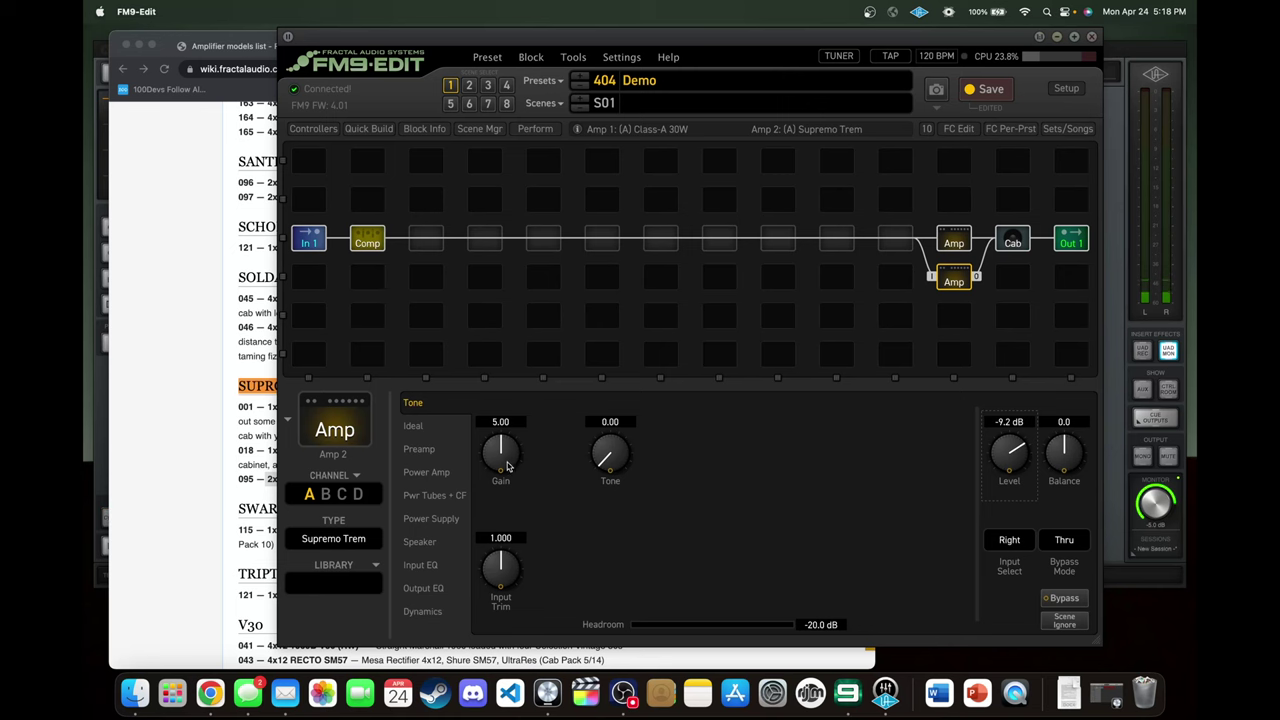
Set Amp 2's Gain to 2.07 and its Tone to 7.59.
{"action": "left_click_drag", "start_coordinate": [507, 465], "coordinate": [447, 508]}
{"action": "mouse_move", "coordinate": [598, 473]}
{"action": "left_mouse_down"}
{"action": "mouse_move", "coordinate": [600, 458]}
{"action": "mouse_move", "coordinate": [587, 493]}
{"action": "left_mouse_up"}
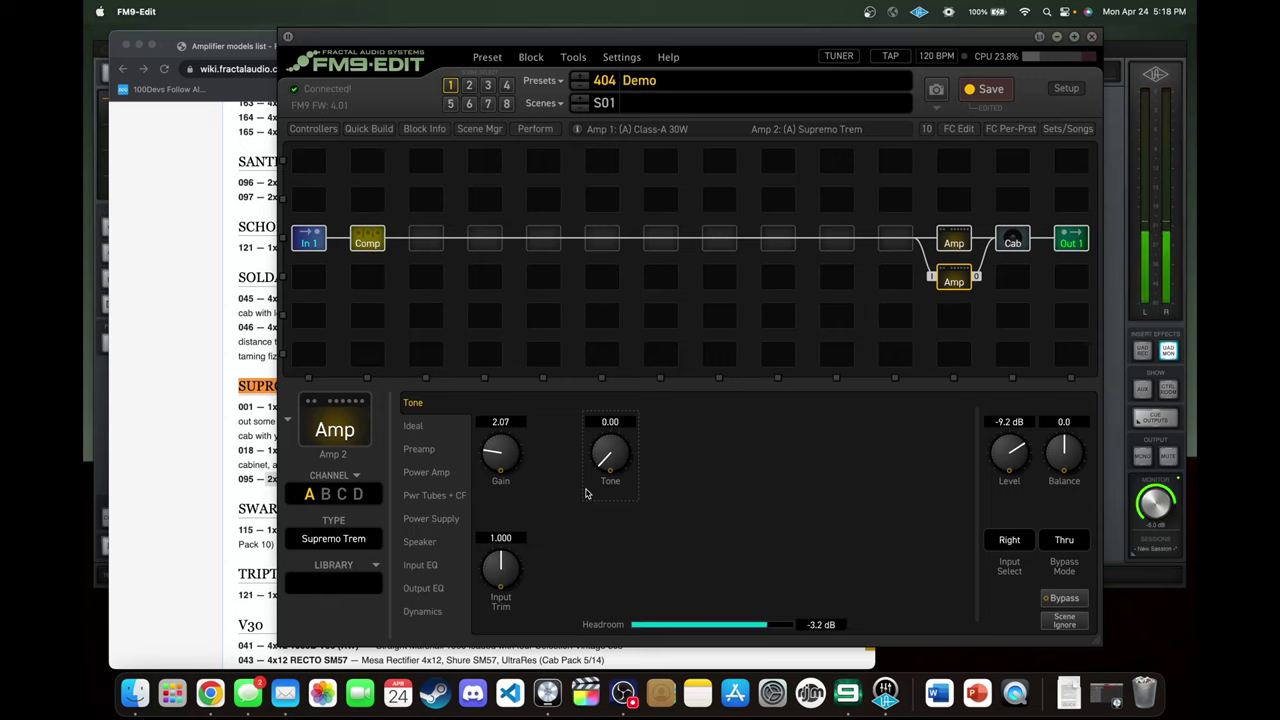
{"action": "left_click_drag", "start_coordinate": [587, 493], "coordinate": [720, 278]}
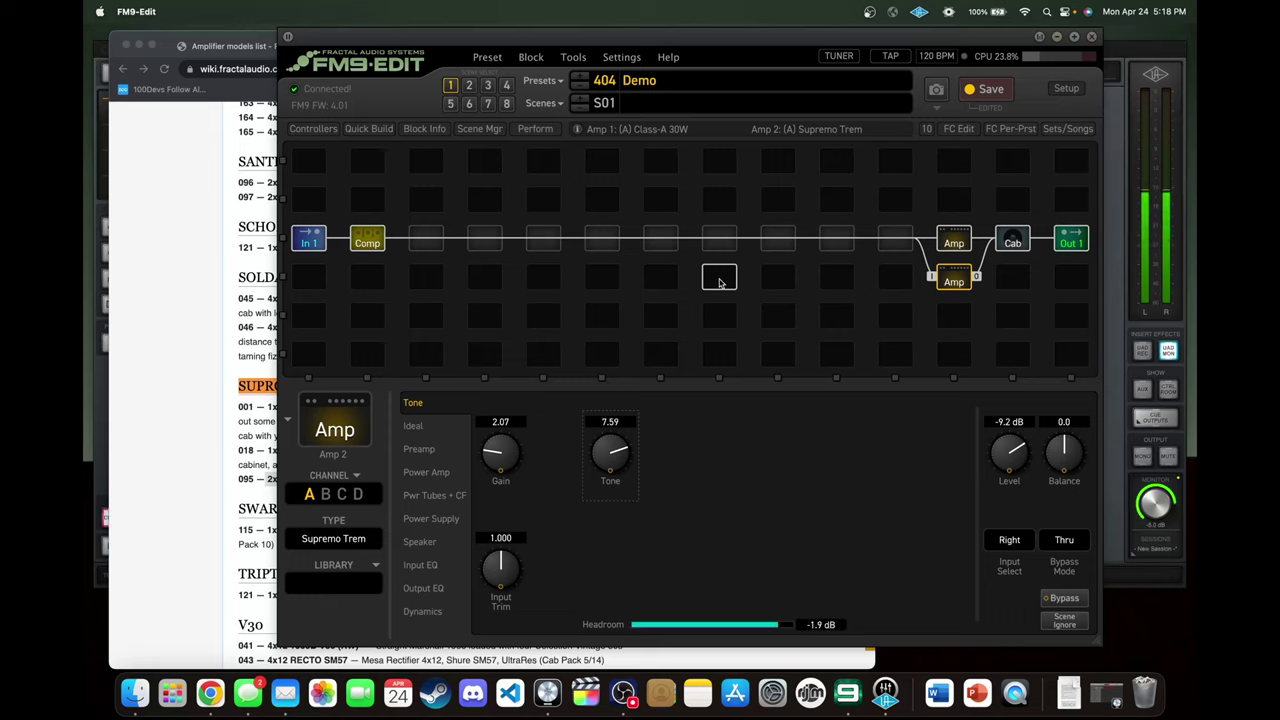
Set Amp 2's Tone to 8.94 and save the Demo preset.
{"action": "mouse_move", "coordinate": [612, 446]}
{"action": "left_mouse_down"}
{"action": "mouse_move", "coordinate": [633, 440]}
{"action": "mouse_move", "coordinate": [630, 450]}
{"action": "left_mouse_up"}
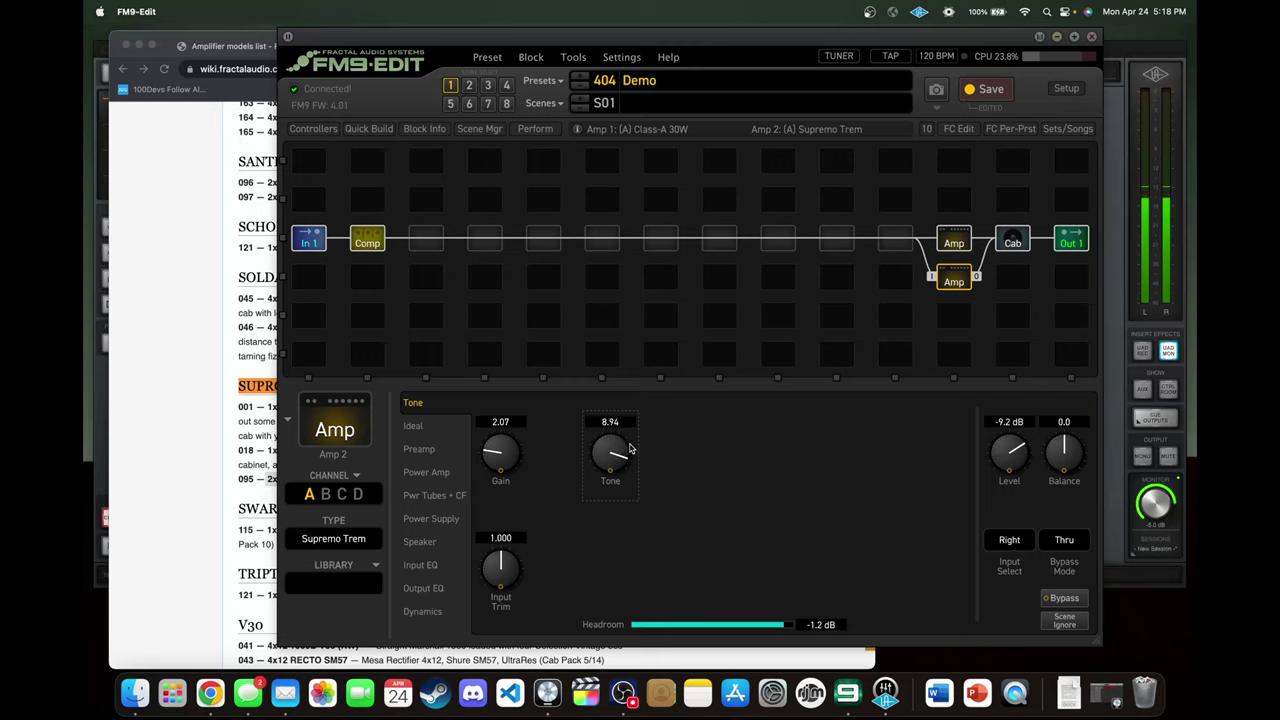
{"action": "left_click", "coordinate": [984, 92]}
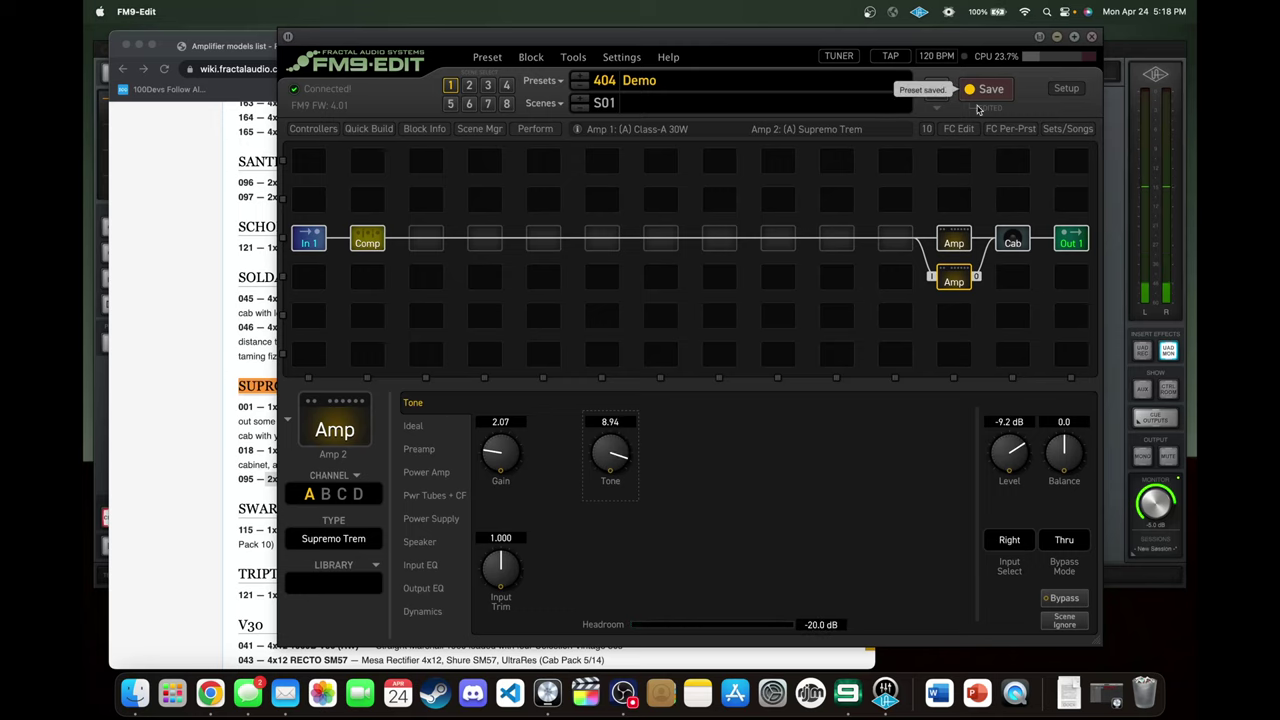
In the Cab block, set the IR Length of both Cab 1 and Cab 2 to Ultra-Res, and save the preset.
{"action": "left_click", "coordinate": [1012, 240]}
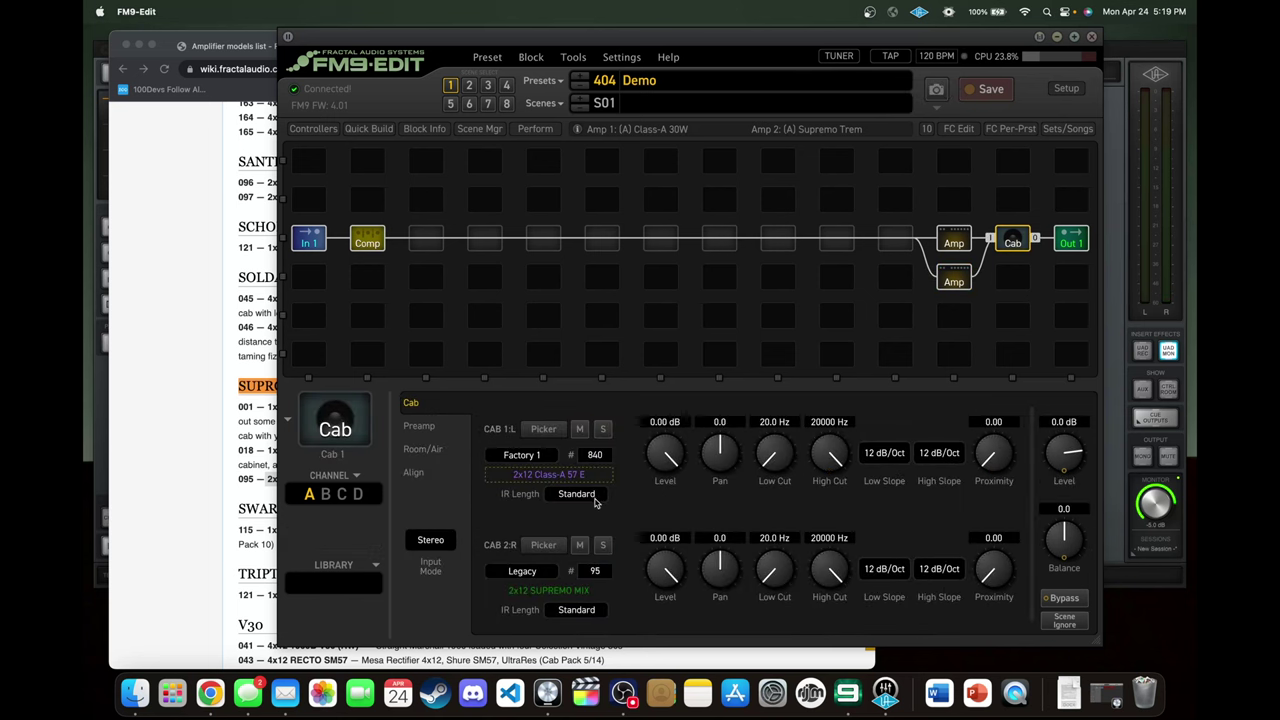
{"action": "left_click", "coordinate": [553, 491]}
{"action": "left_click", "coordinate": [578, 520]}
{"action": "left_click", "coordinate": [576, 609]}
{"action": "left_click", "coordinate": [579, 638]}
{"action": "key", "text": "super+s"}
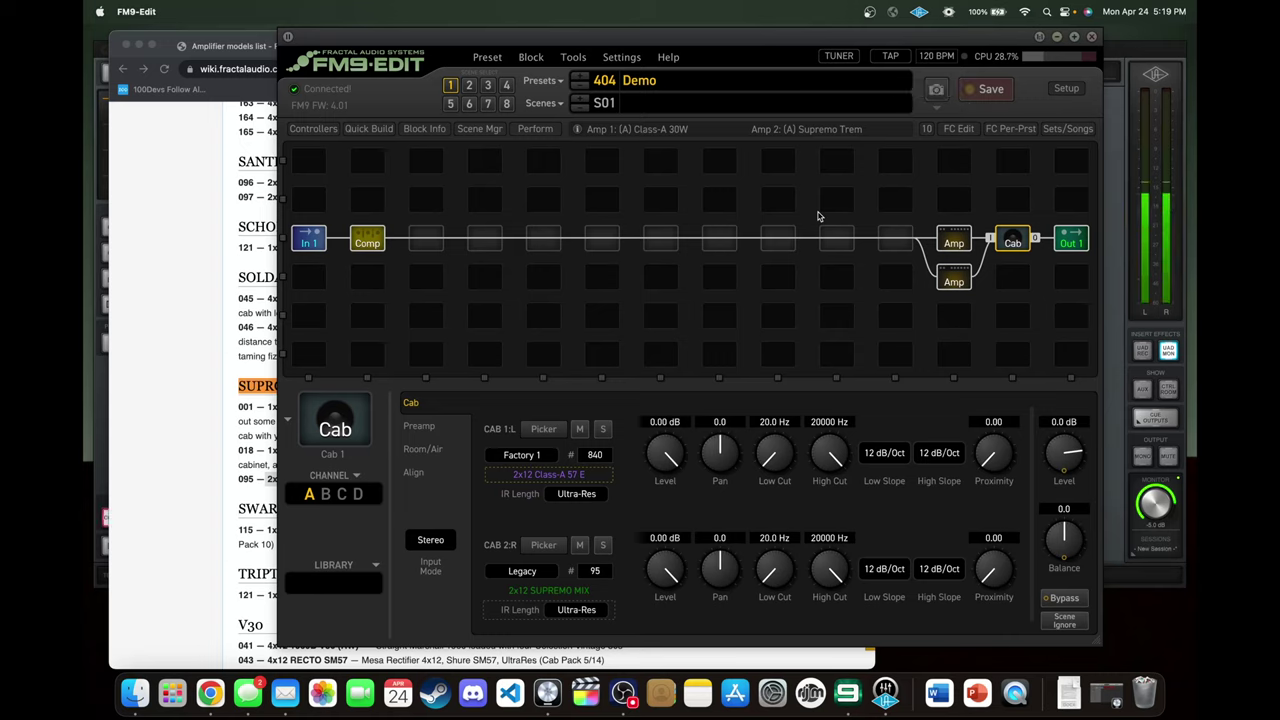
Raise Amp 2's Tone to 9.10 and its Level to about -7.3 dB.
{"action": "left_click", "coordinate": [952, 280]}
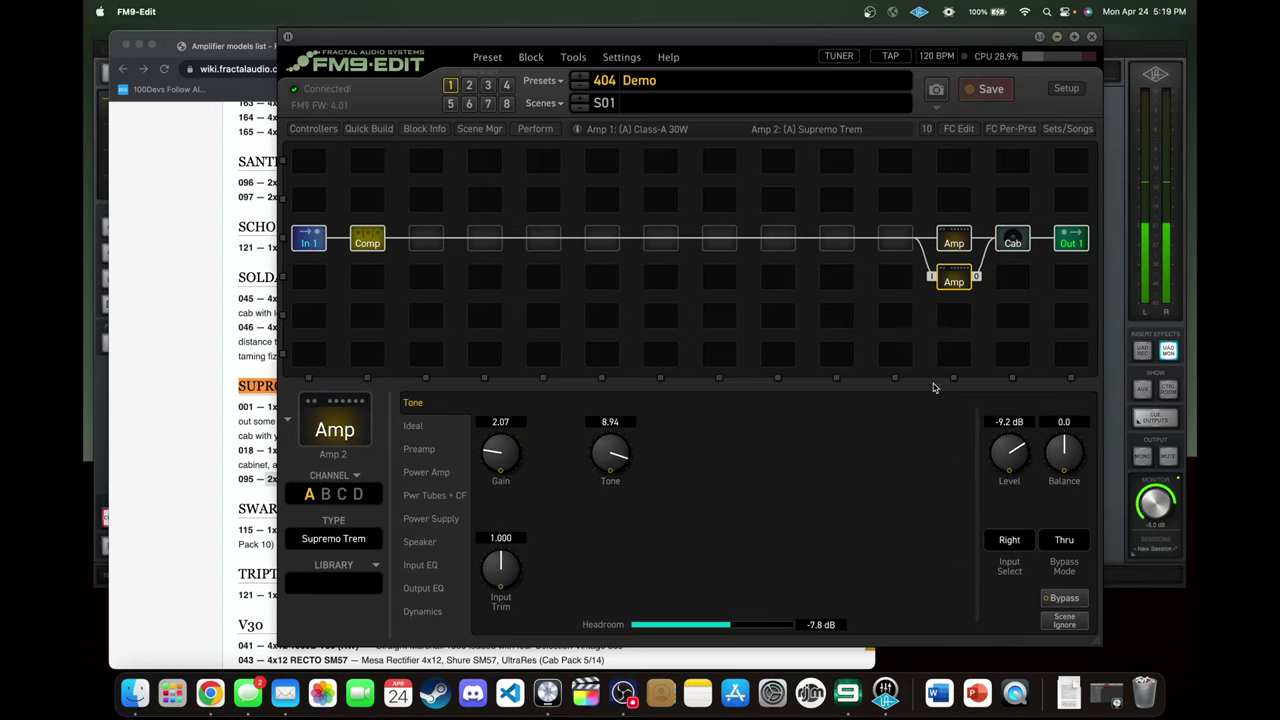
{"action": "scroll", "coordinate": [612, 455], "scroll_direction": "up", "scroll_amount": 2}
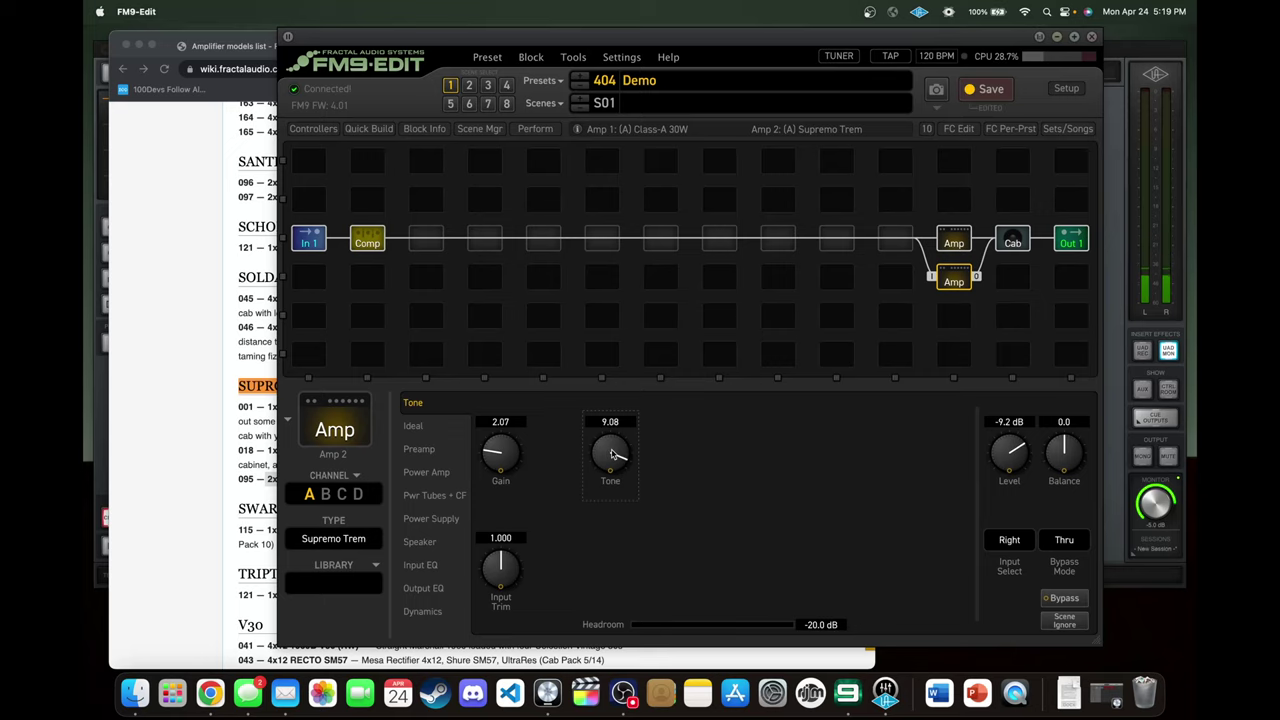
{"action": "scroll", "coordinate": [1020, 453], "scroll_direction": "up", "scroll_amount": 4}
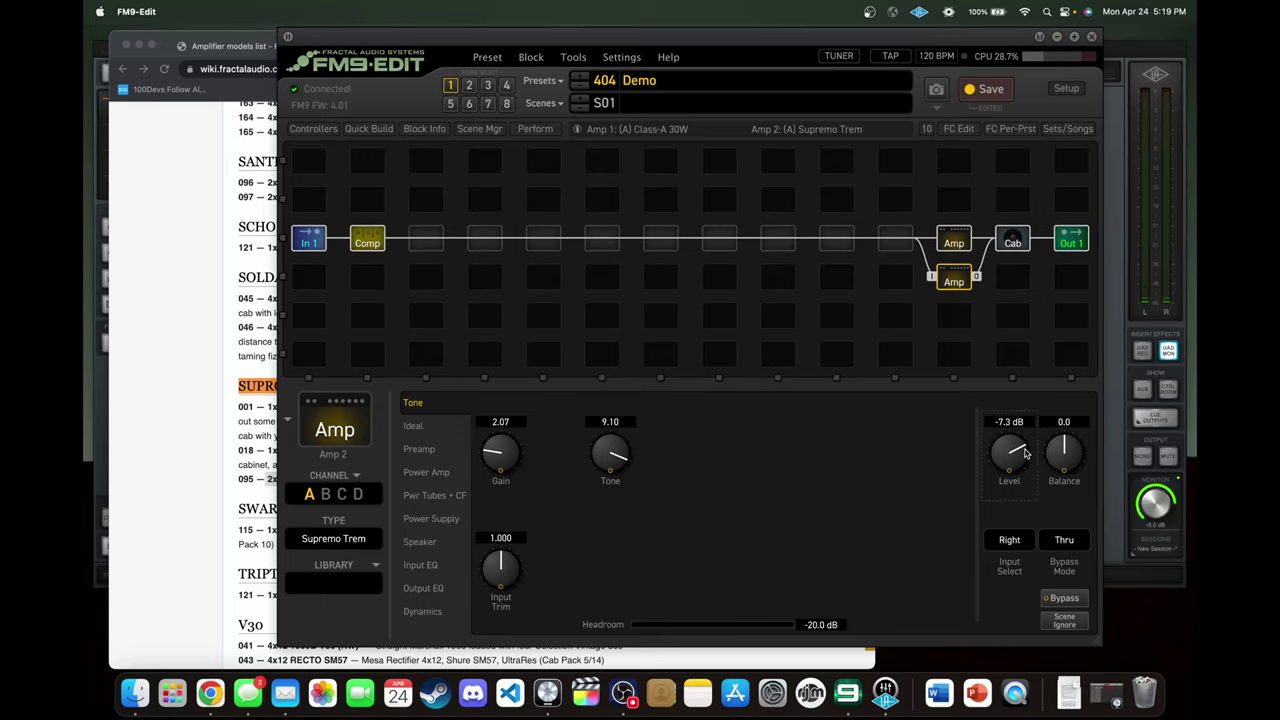
{"action": "scroll", "coordinate": [1024, 453], "scroll_direction": "up", "scroll_amount": 4}
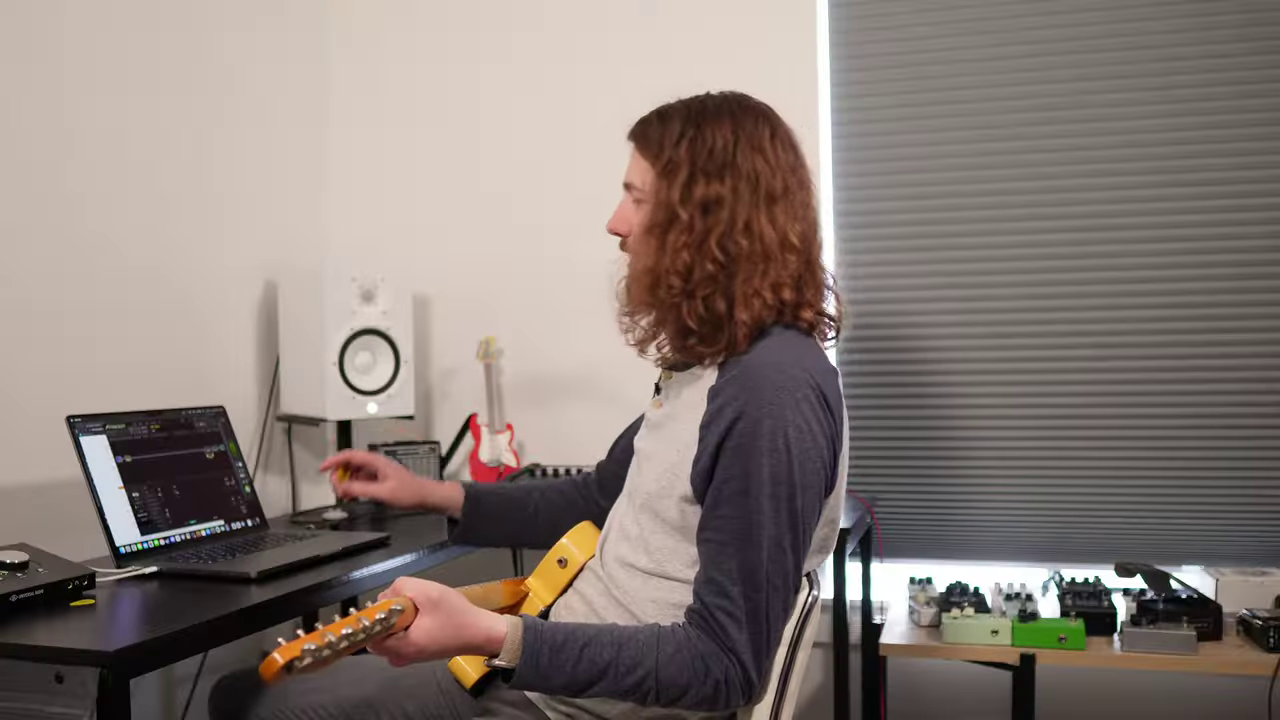